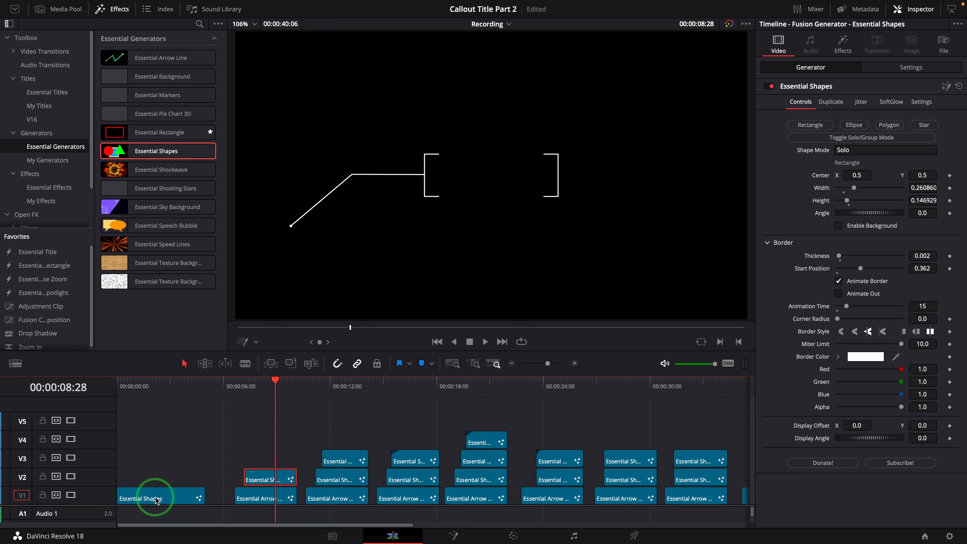
Try the Ellipse, Polygon and Star shapes on the first Essential Shapes clip and return it to Rectangle.
click(149, 385)
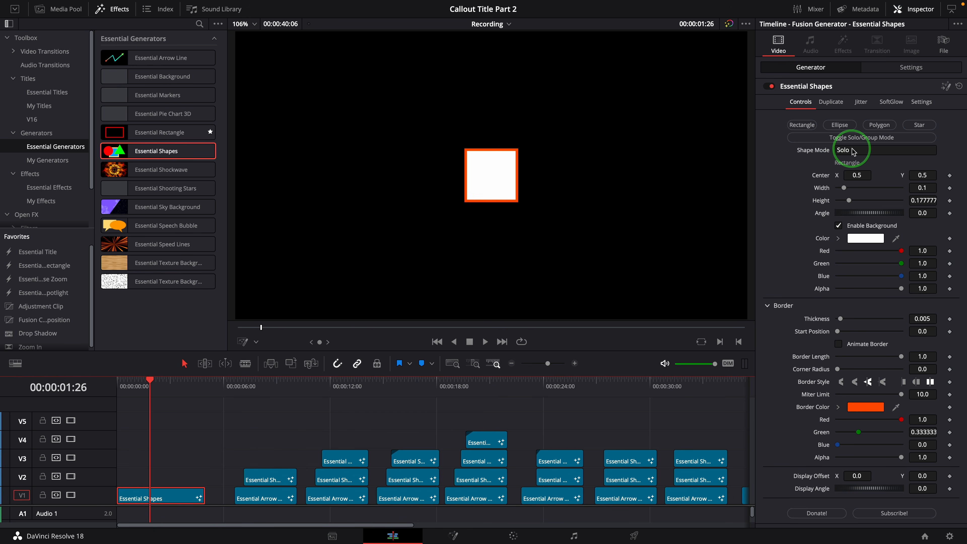
click(835, 125)
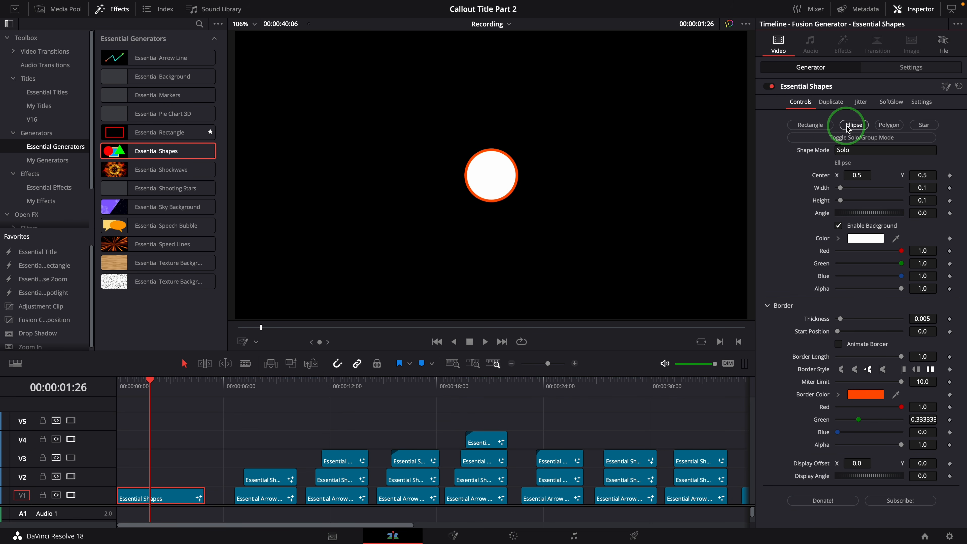
click(882, 124)
click(921, 126)
click(888, 125)
click(810, 125)
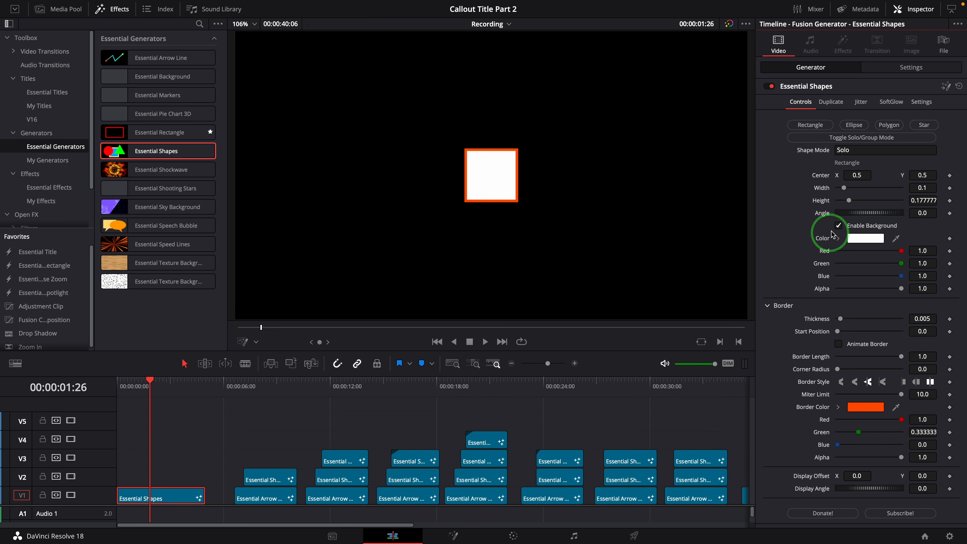
Disable the rectangle's background and give it a white border with a thickness of 0.002.
click(839, 226)
click(925, 256)
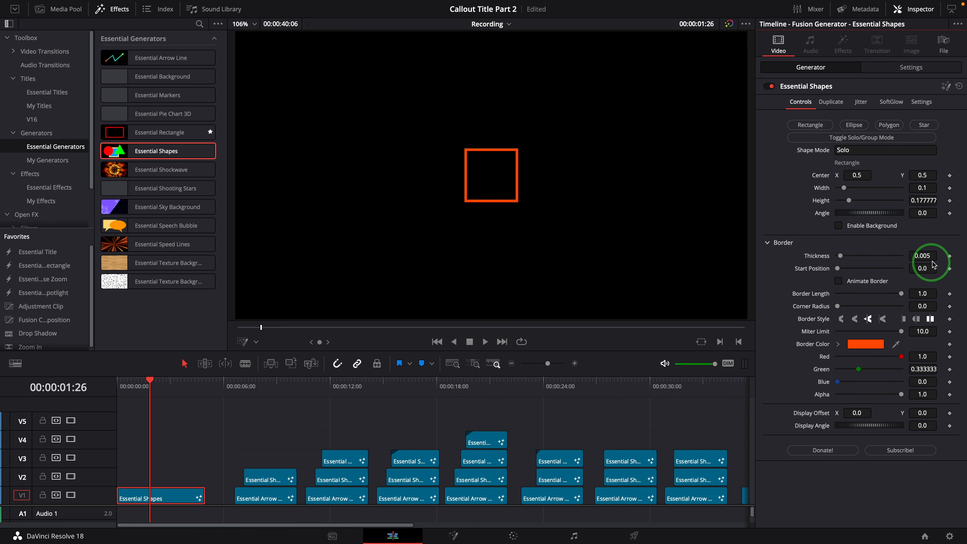
text(0)
key(Return)
text(2)
key(Tab)
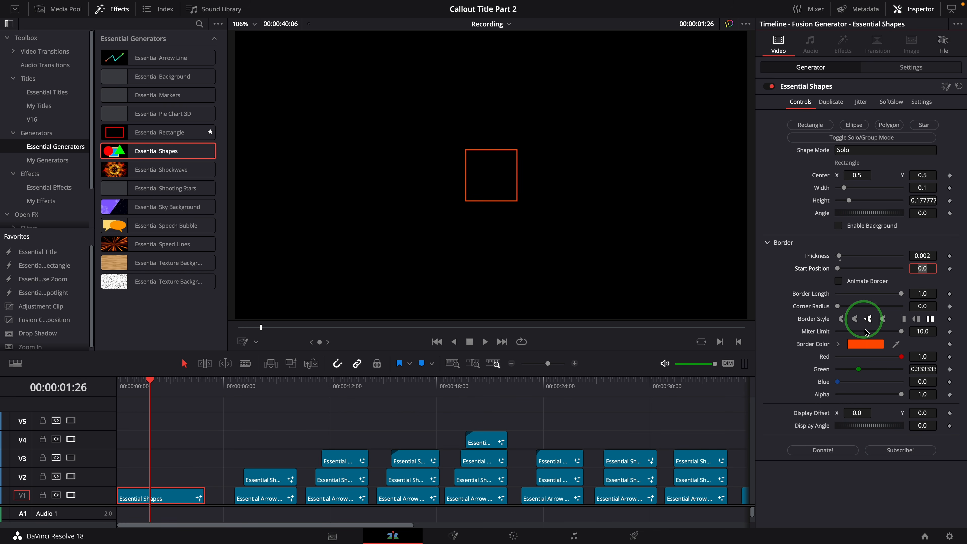
click(838, 344)
click(836, 354)
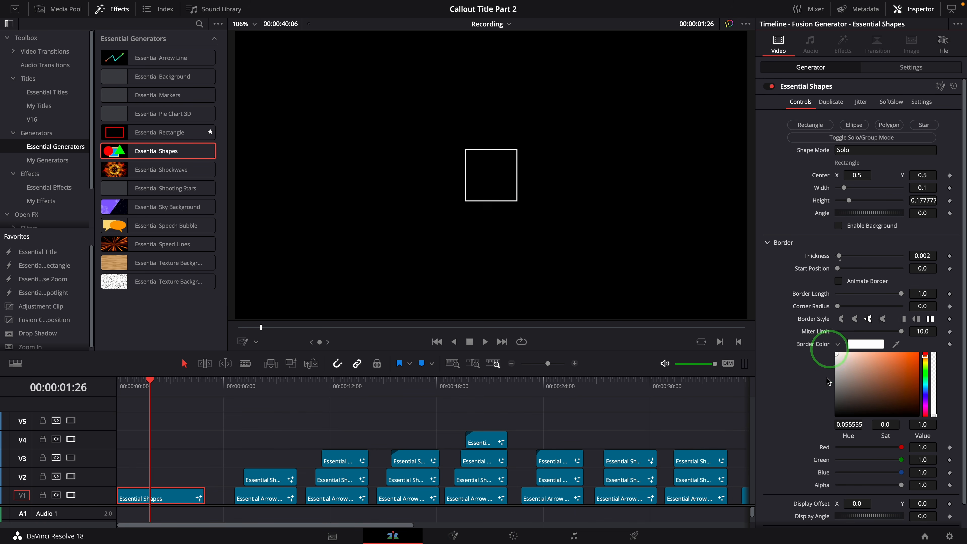
Enable border animation on the rectangle and play it back from the start of the timeline.
click(839, 281)
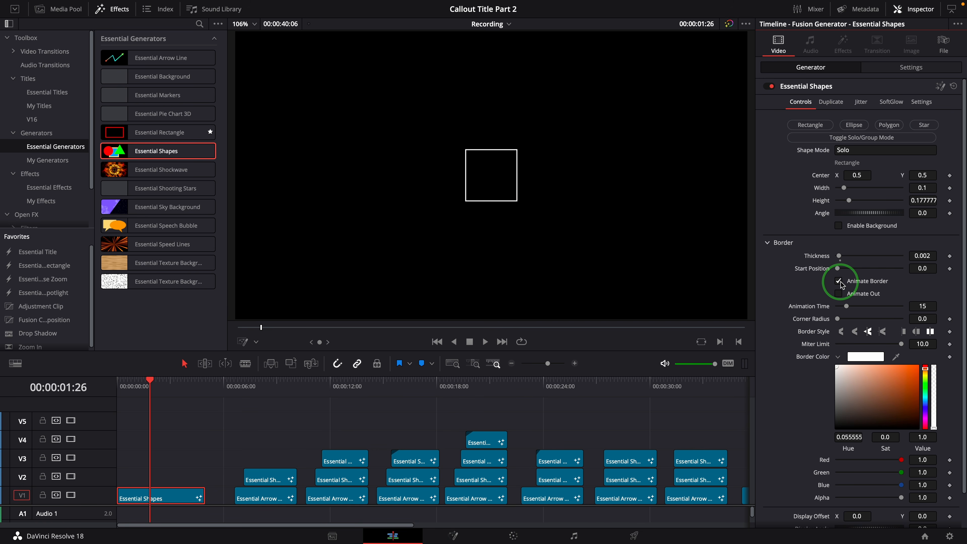
click(119, 381)
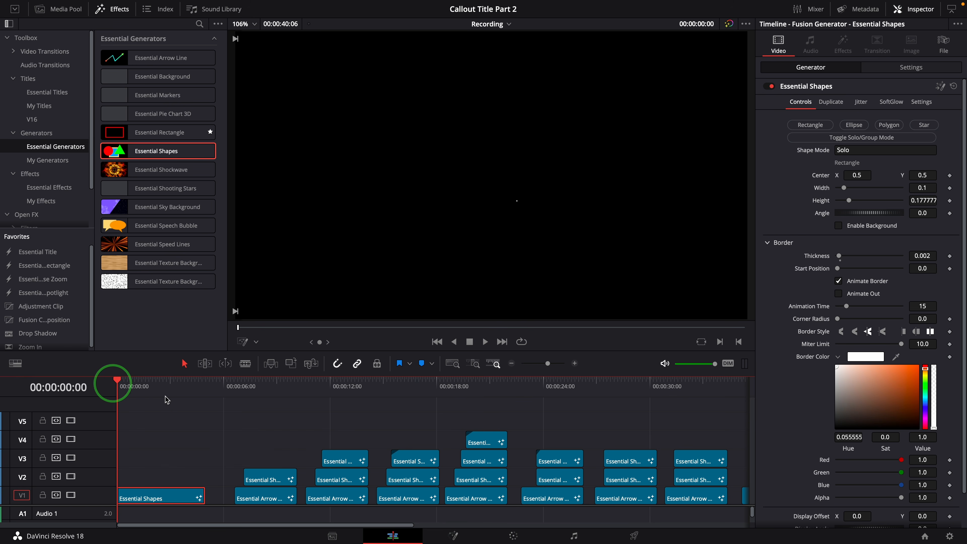
key(space)
key(space)
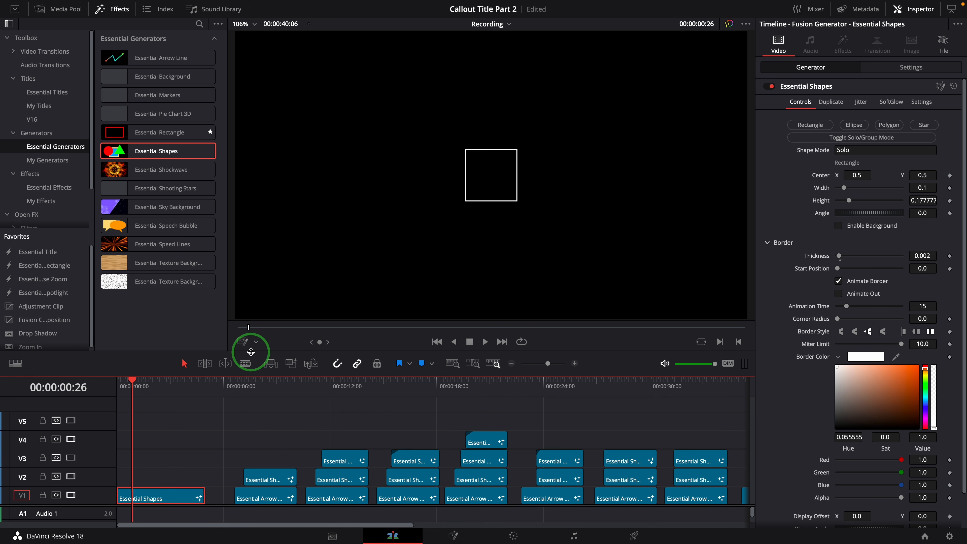
Show the Fusion overlay in the viewer and stretch the rectangle to about 0.281 wide and 0.143 high.
click(256, 342)
click(250, 411)
click(280, 409)
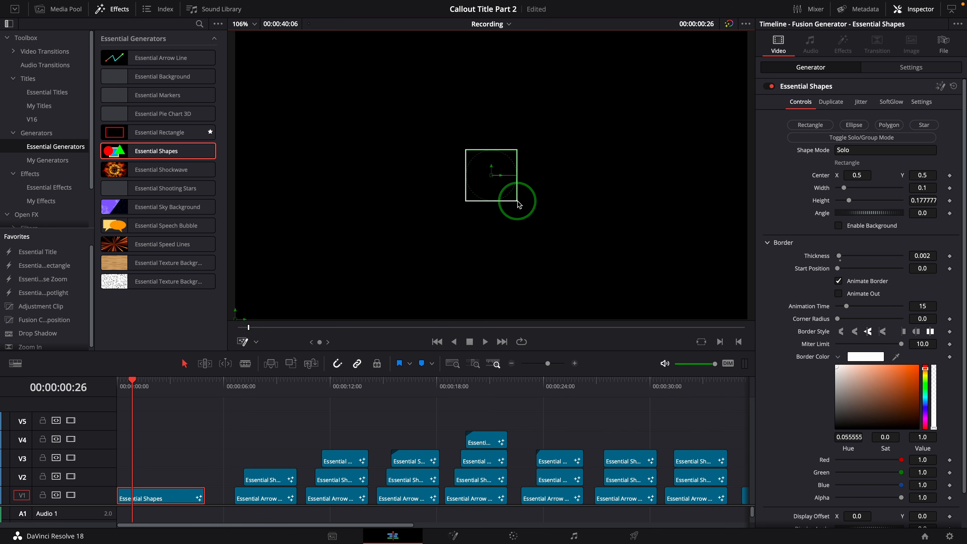
drag(518, 201, 564, 197)
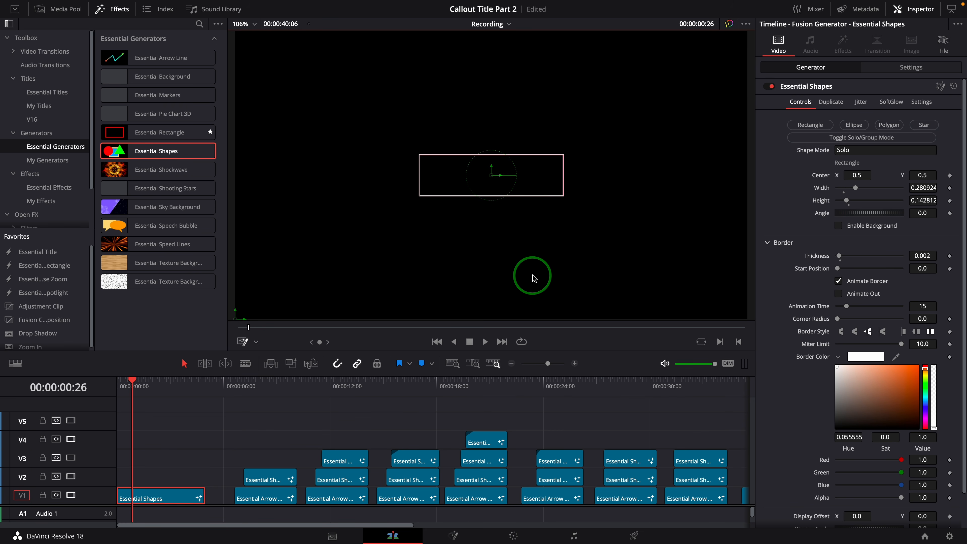
click(323, 341)
Add an Essential Arrow Line generator on V2 directly above the first Essential Shapes clip.
drag(134, 57, 171, 486)
click(148, 398)
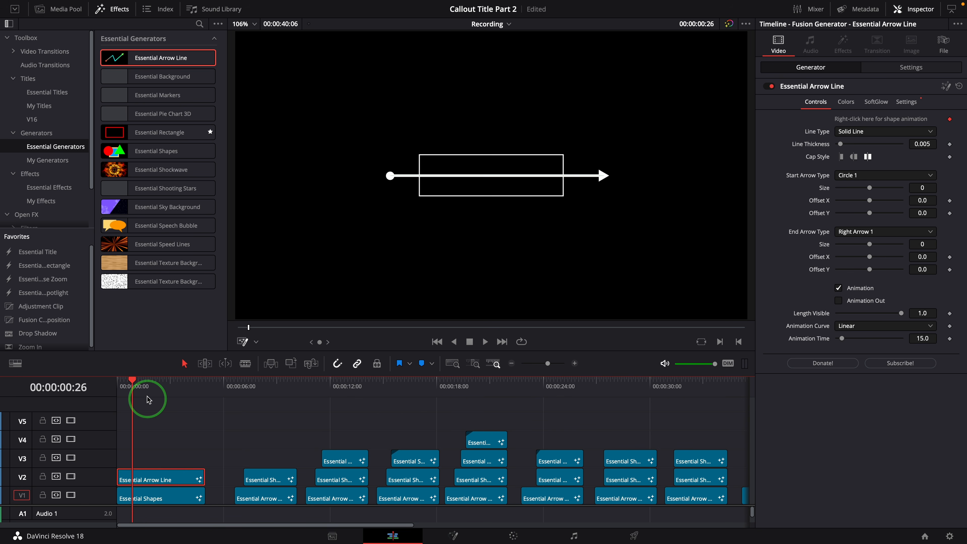
click(162, 480)
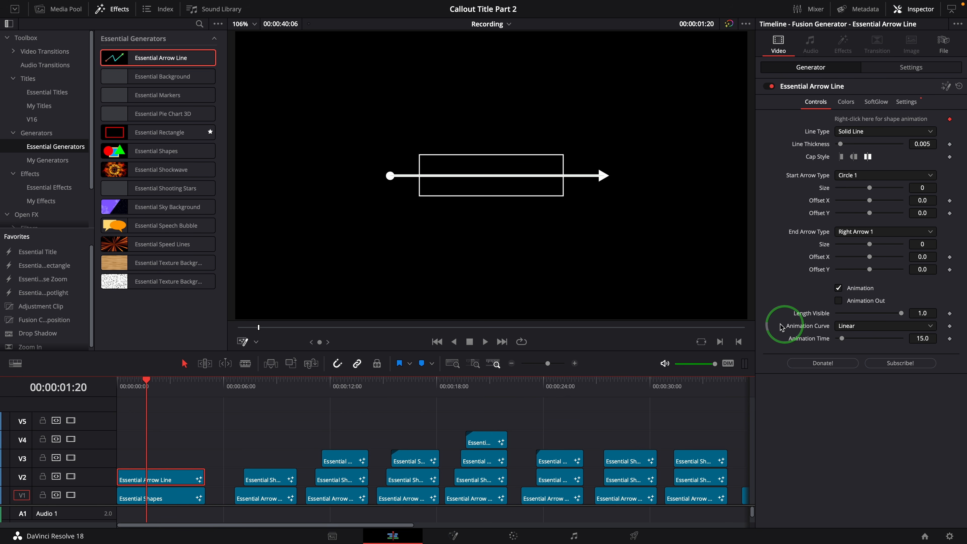
Set the arrow line's thickness to 0.002 and its end arrow type to None.
click(919, 144)
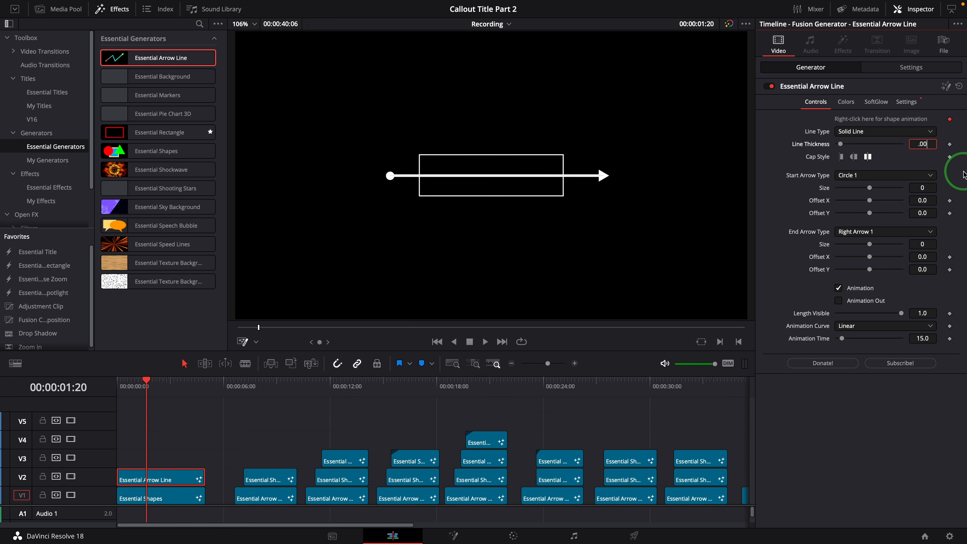
click(869, 232)
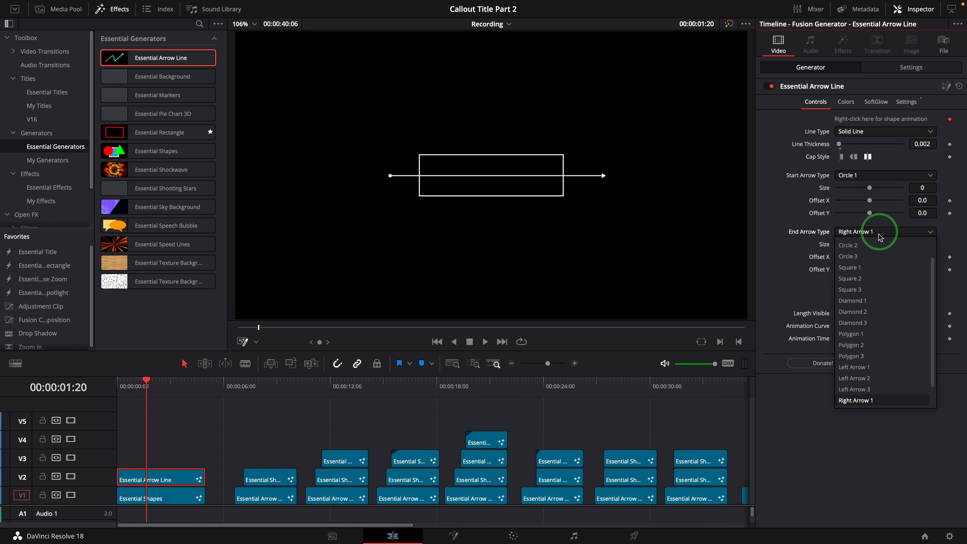
click(861, 250)
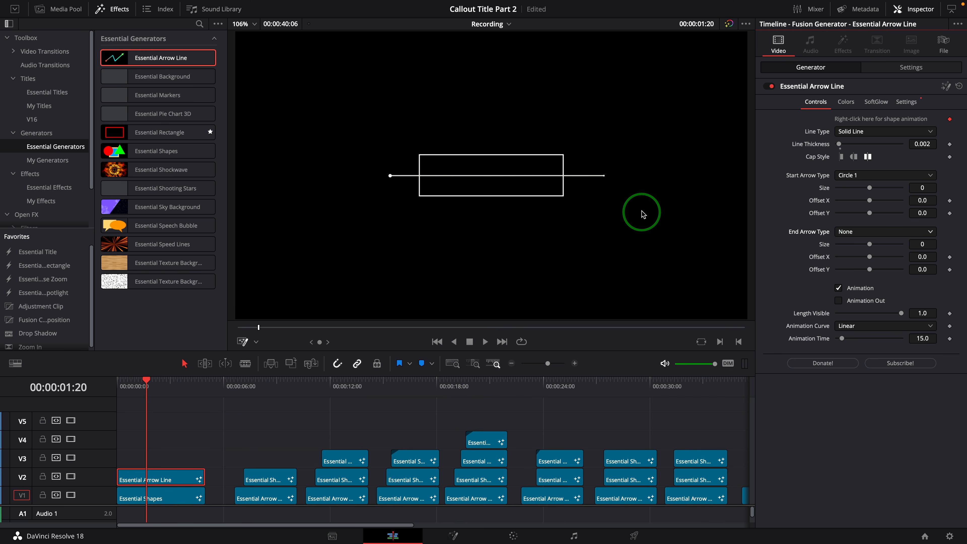
Reshape the arrow line into a bent leader rising from the lower left to the box's left edge.
drag(380, 174, 420, 176)
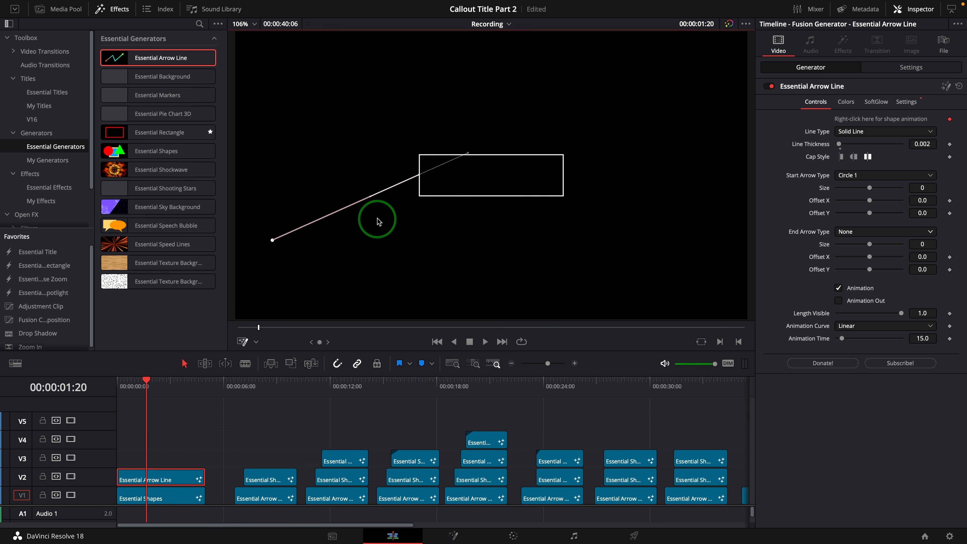
drag(378, 219, 334, 173)
Shift the first Essential Shapes clip to start at 00:00:00:15 and play the callout from the beginning.
click(136, 499)
drag(138, 500, 146, 499)
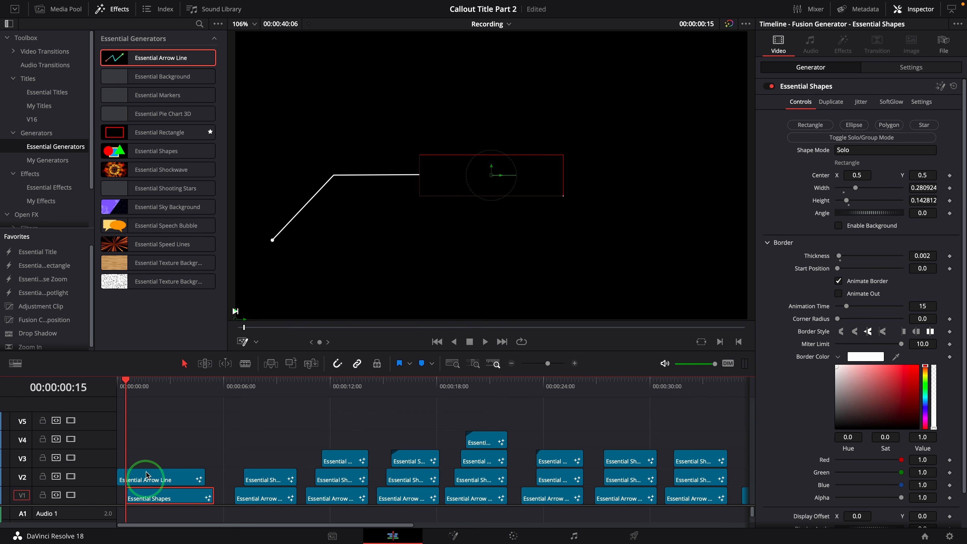
click(119, 385)
key(space)
key(space)
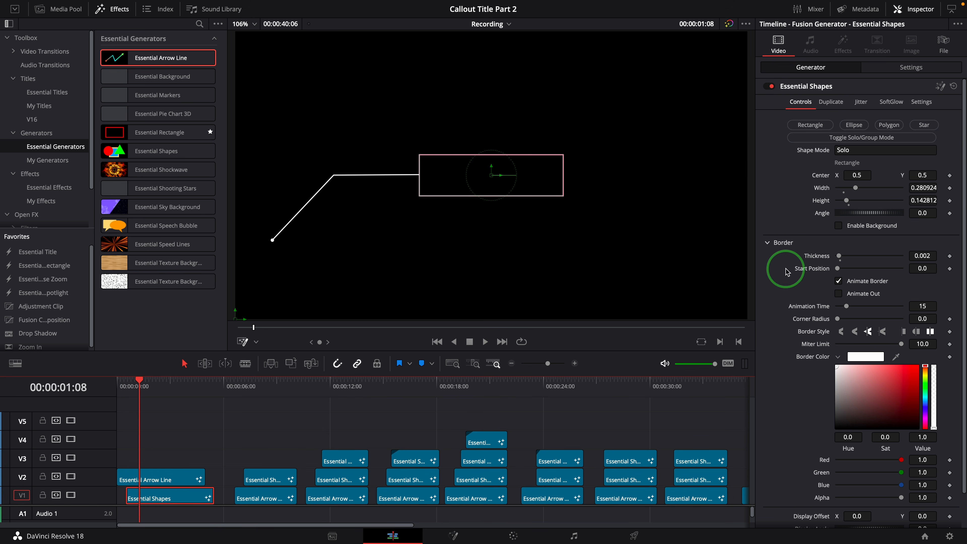
Set the rectangle's border start position to about 0.554, near where the line meets the box, and replay the animation.
drag(837, 269, 872, 269)
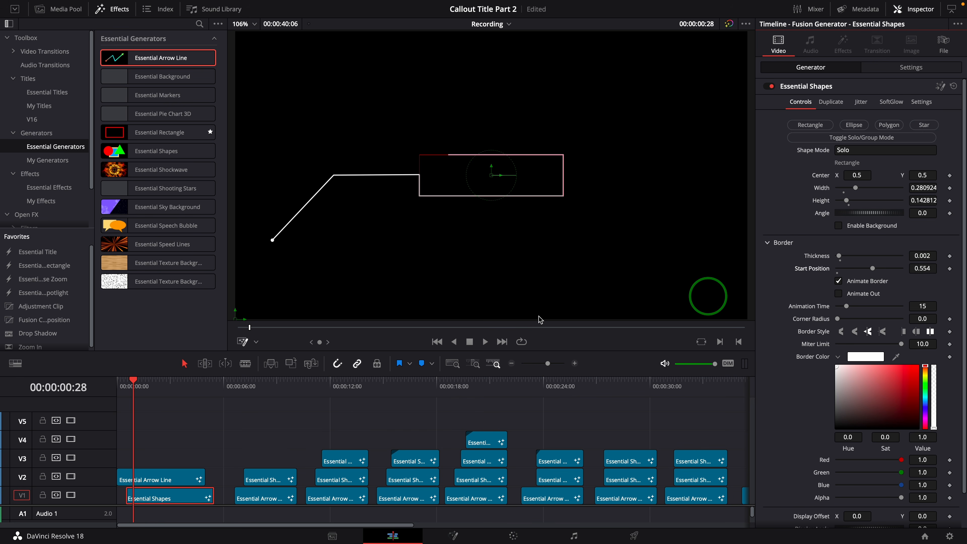
key(Home)
key(space)
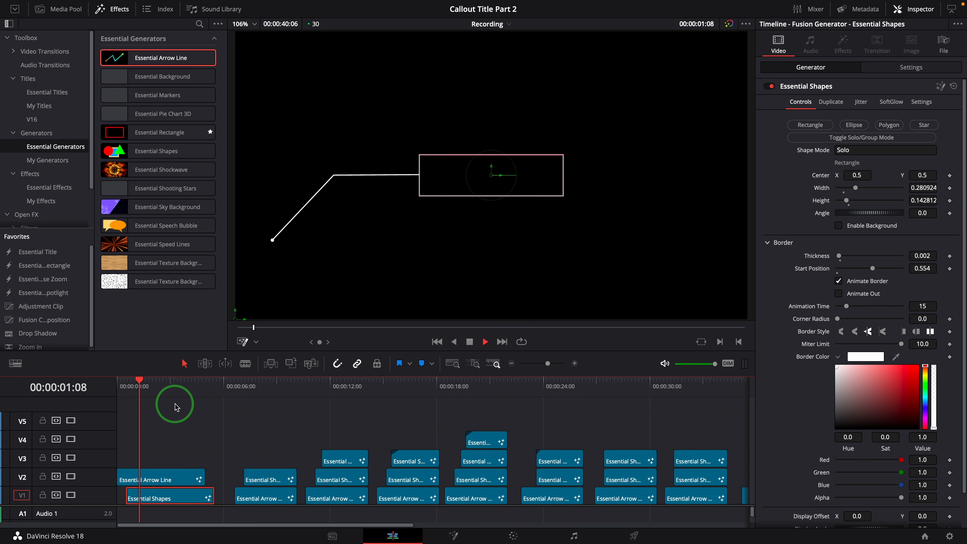
click(162, 394)
Add an Essential Title on V3 above the arrow line clip and shrink its text to fit inside the box.
click(56, 96)
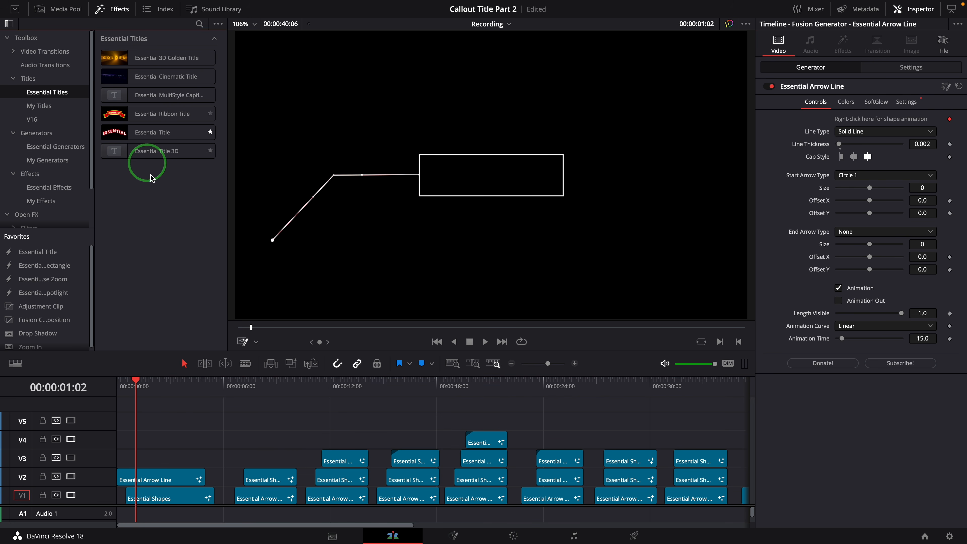
drag(153, 132, 170, 460)
click(147, 394)
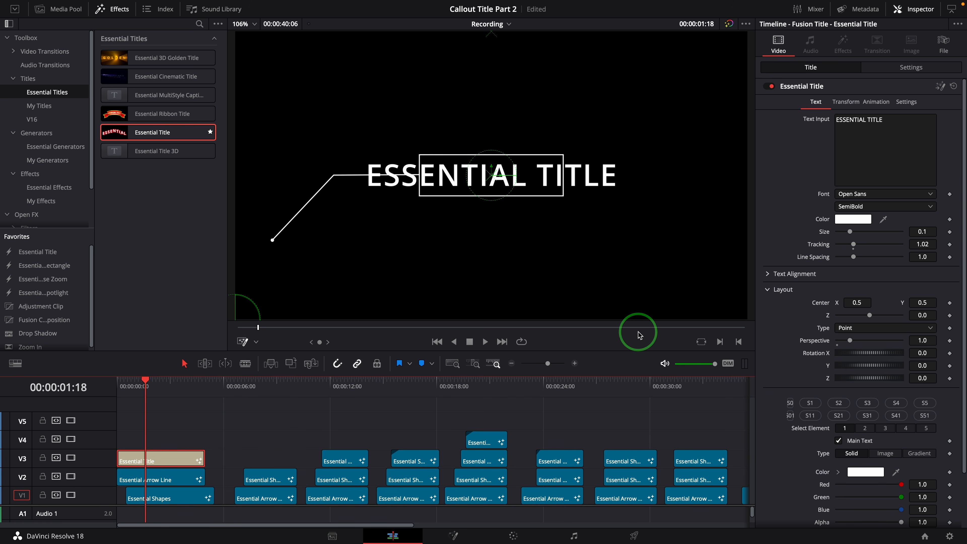
drag(926, 232, 667, 242)
Enable the Zoom animate-in effect on the title and play the callout from the start.
click(875, 102)
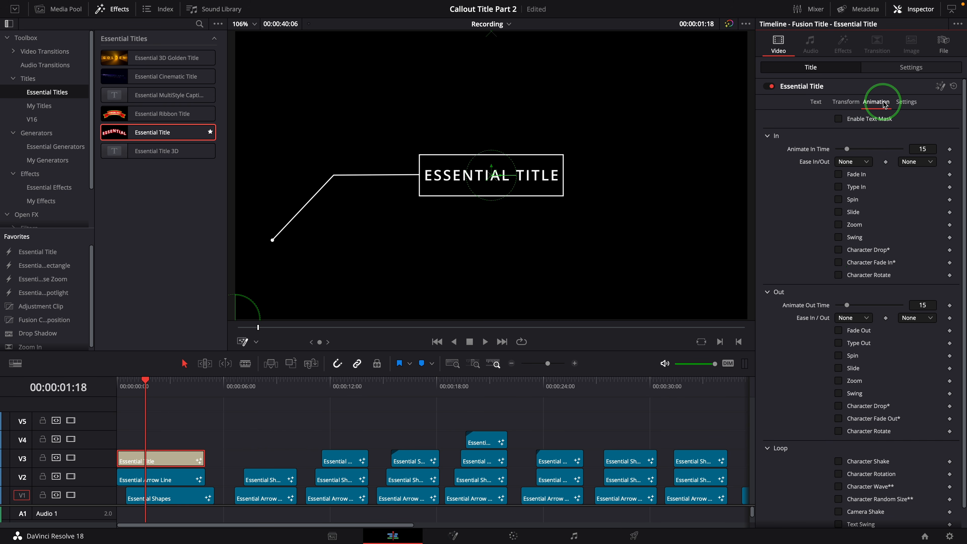
click(839, 224)
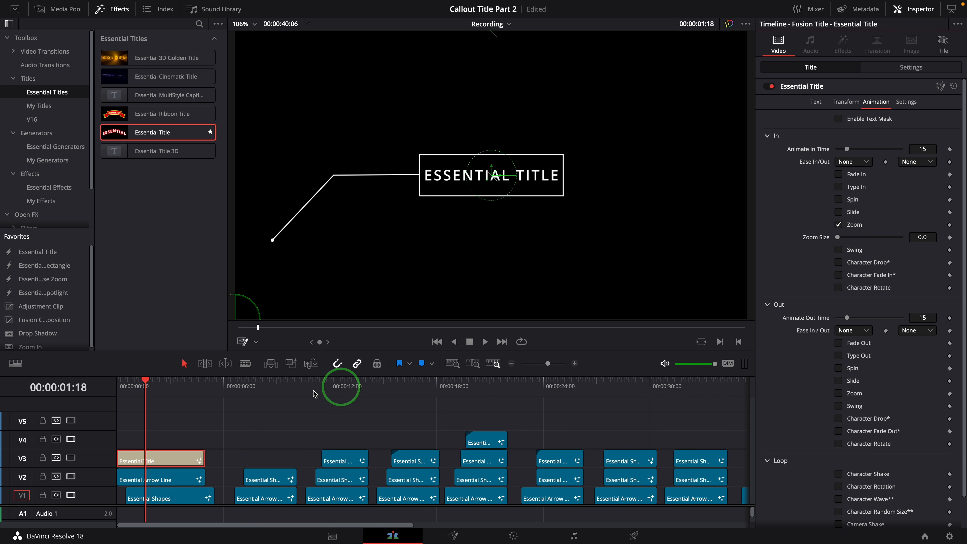
click(122, 385)
key(space)
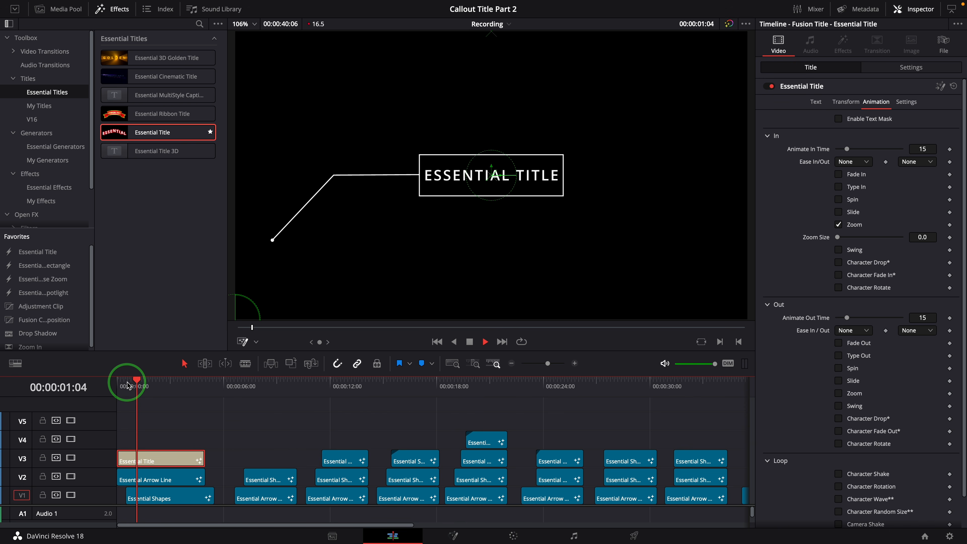
click(121, 384)
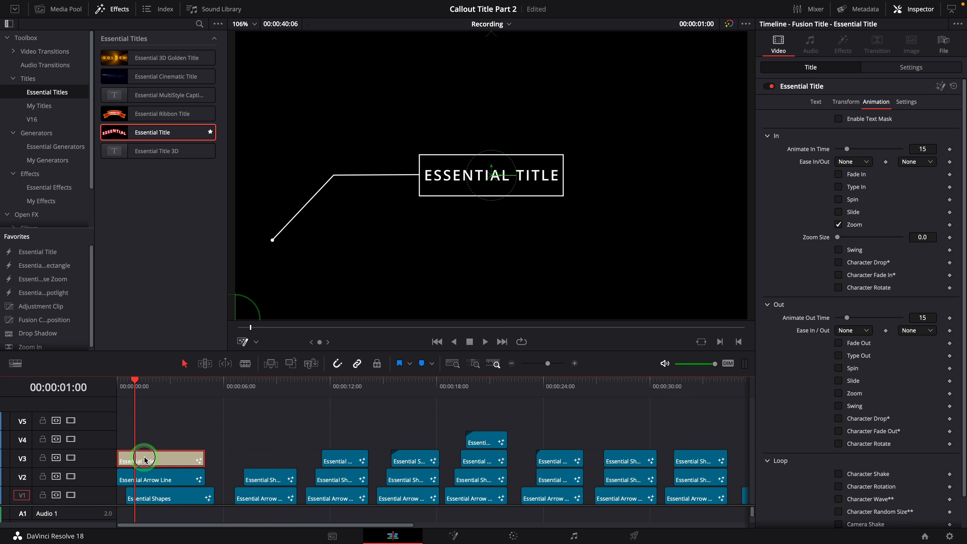
Shift the title clip to start at 00:00:01:00 and replay the callout from the beginning.
drag(139, 457, 157, 451)
drag(134, 390, 118, 382)
click(118, 382)
key(space)
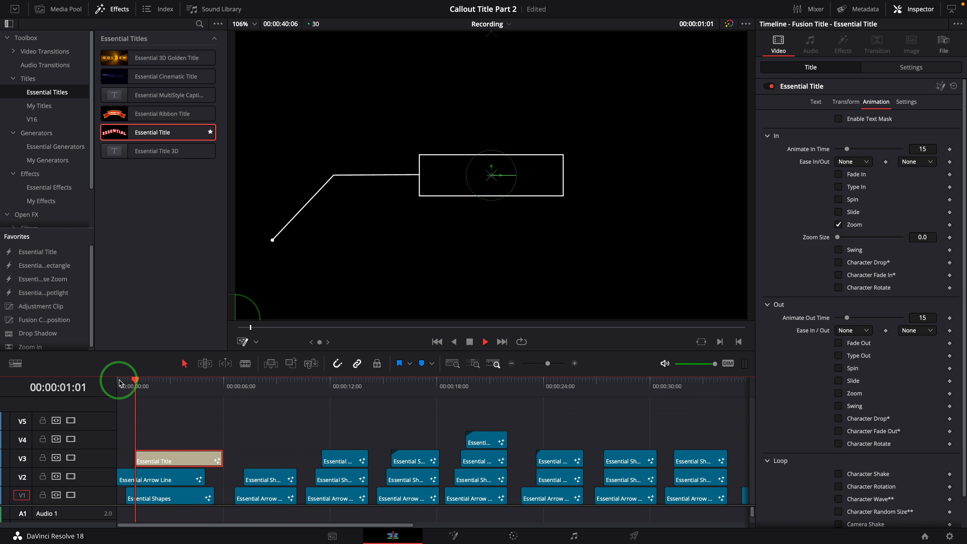
click(196, 426)
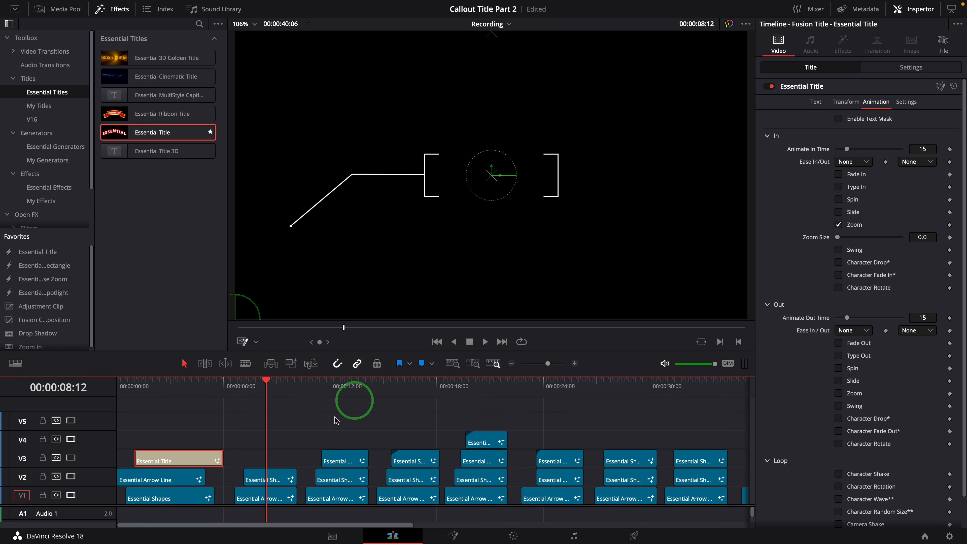
Disable the Essential Shapes clip on V2 in the second callout.
click(270, 477)
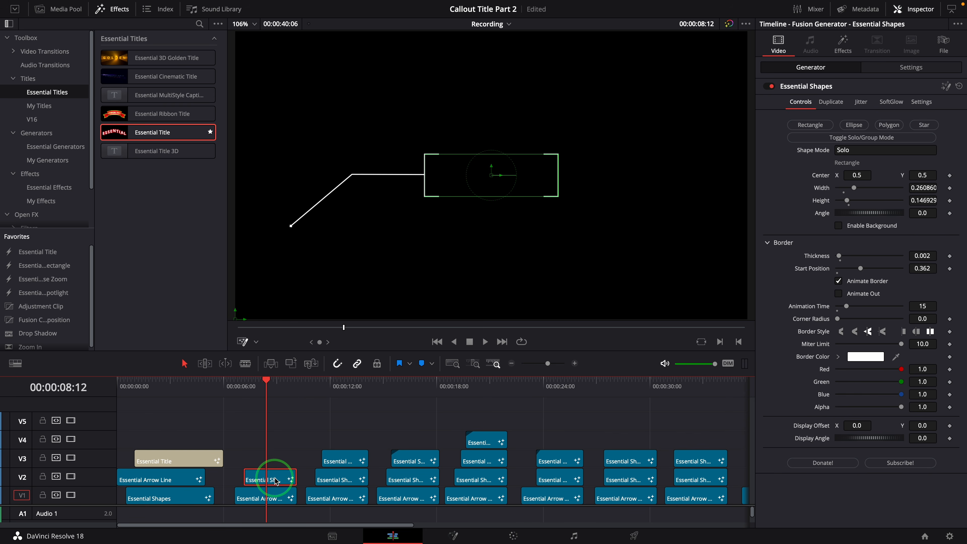
right_click(274, 472)
click(310, 414)
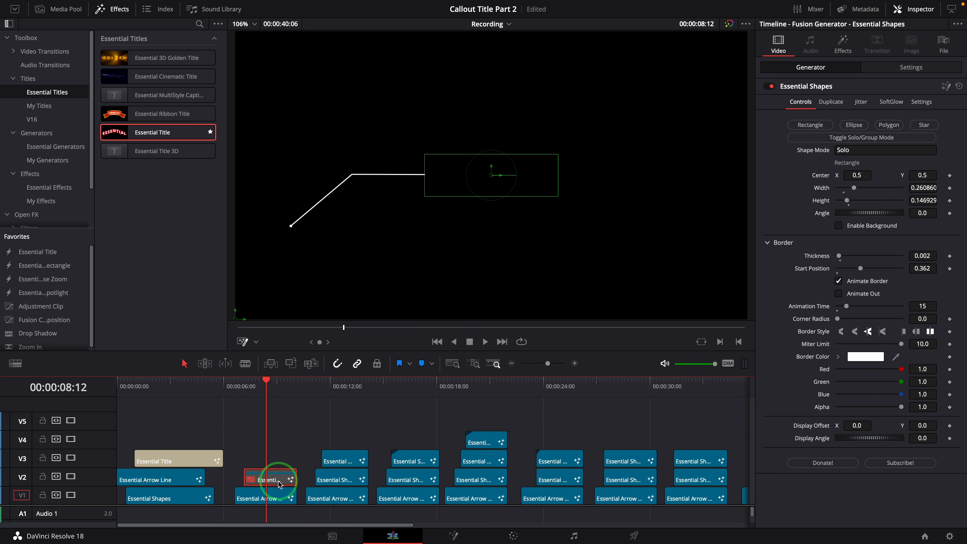
Add a new Essential Shapes generator on V3 above the disabled clip and trim its start to match that clip.
click(69, 146)
drag(157, 153, 296, 461)
drag(234, 458, 250, 459)
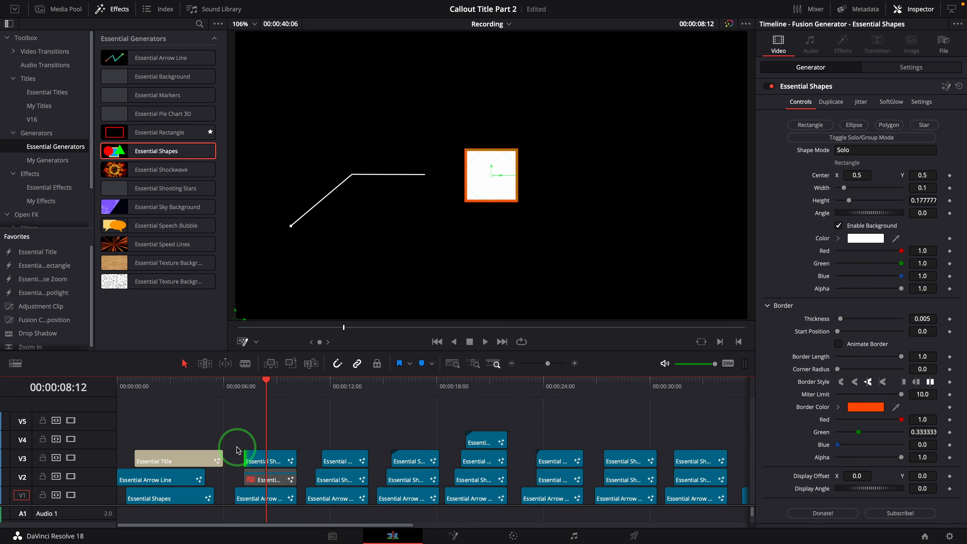
Turn off the new V3 shape's background and give it a white border with a thickness of 0.002.
click(270, 460)
key(Left)
key(Left)
key(Left)
key(Left)
key(Left)
key(Left)
key(Left)
key(Left)
key(Left)
key(Left)
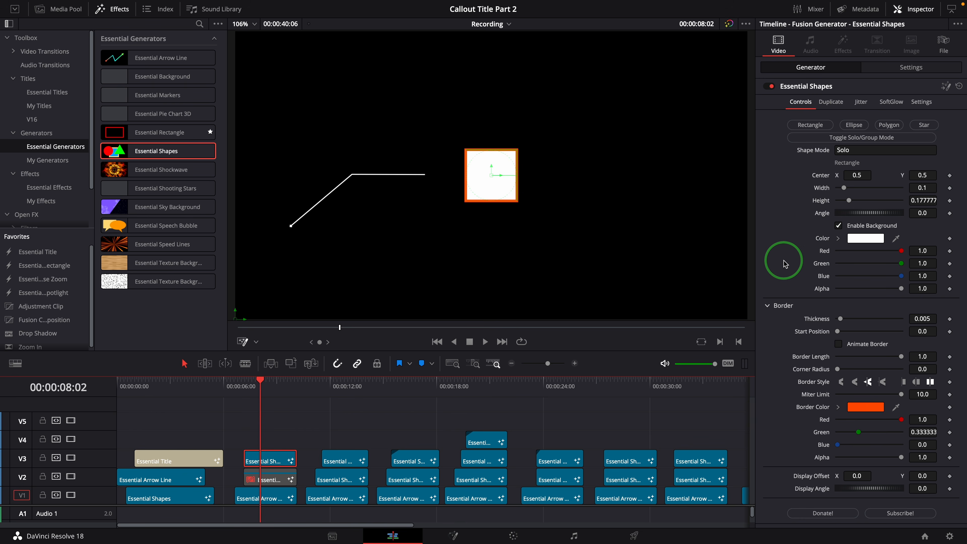
click(838, 226)
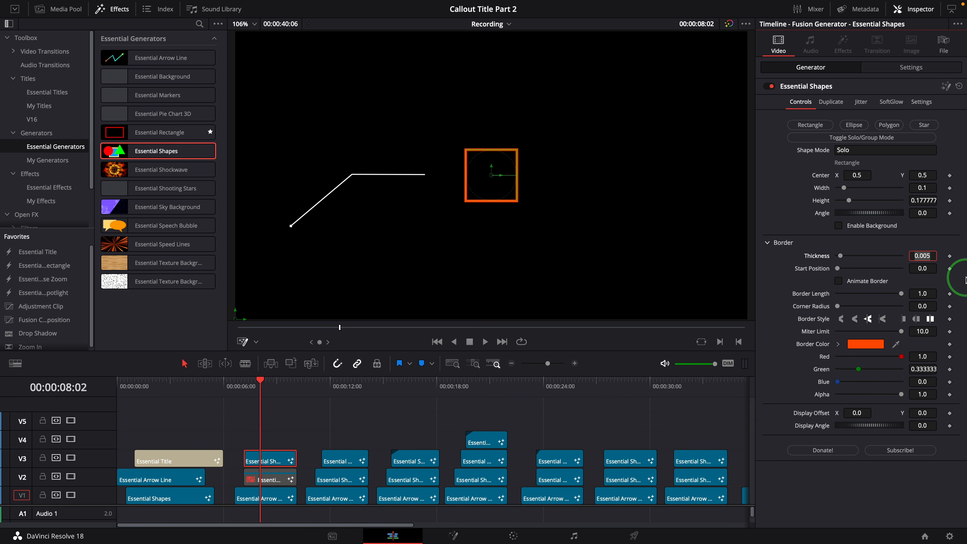
text(.002)
key(Return)
click(838, 344)
click(836, 354)
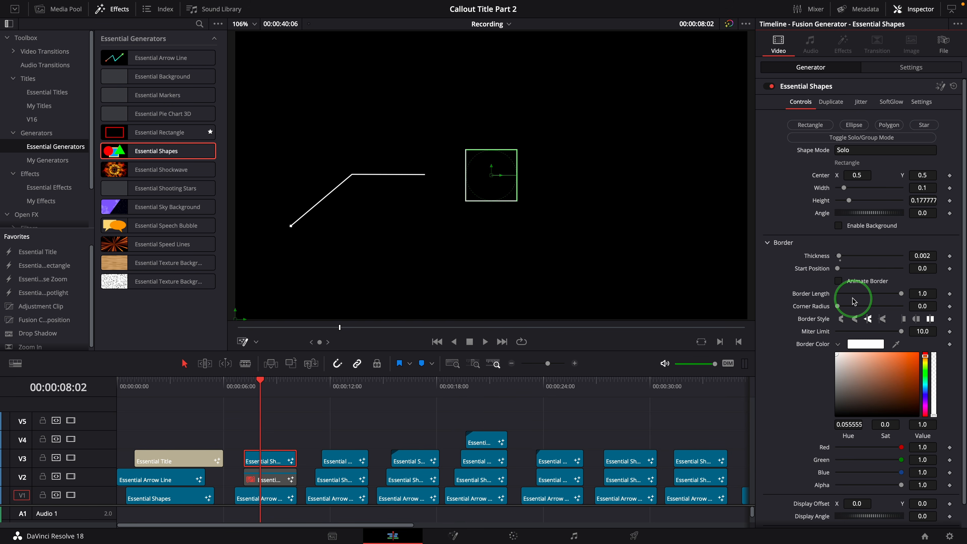
Animate the V3 shape's border and resize the rectangle to about 0.257 wide and 0.150 high so it meets the leader line.
click(838, 281)
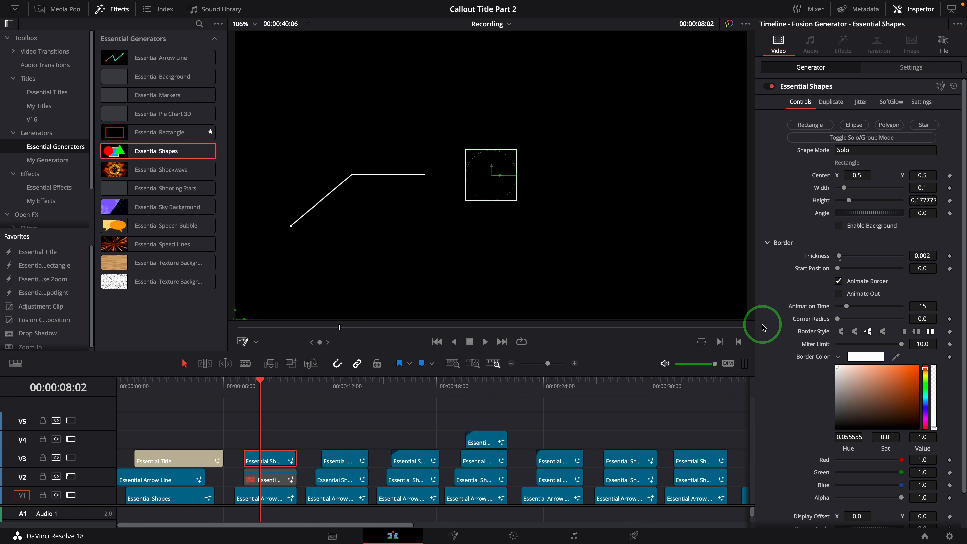
drag(516, 201, 558, 199)
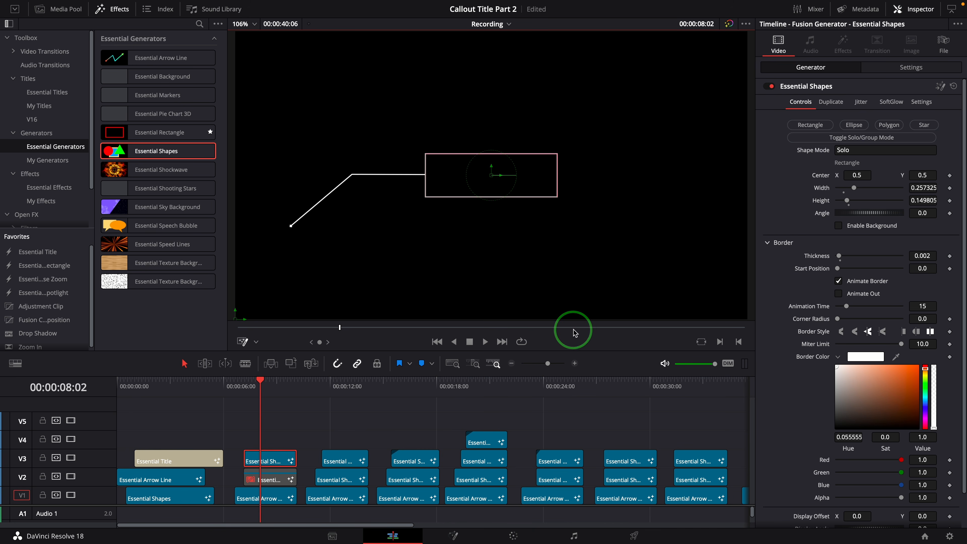
Apply the Essential Mask effect to the V3 shape clip in the second callout and invert the mask.
click(48, 186)
drag(182, 156, 291, 456)
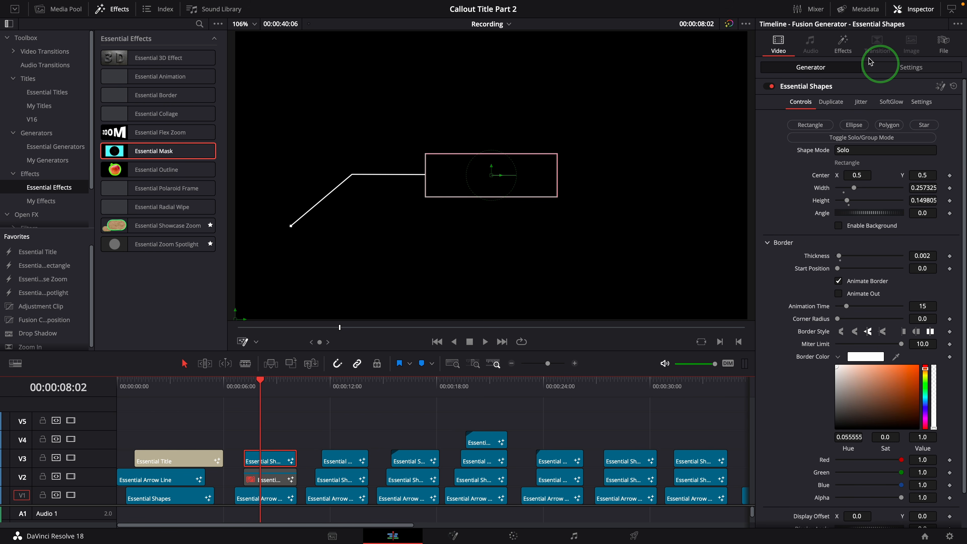
click(842, 46)
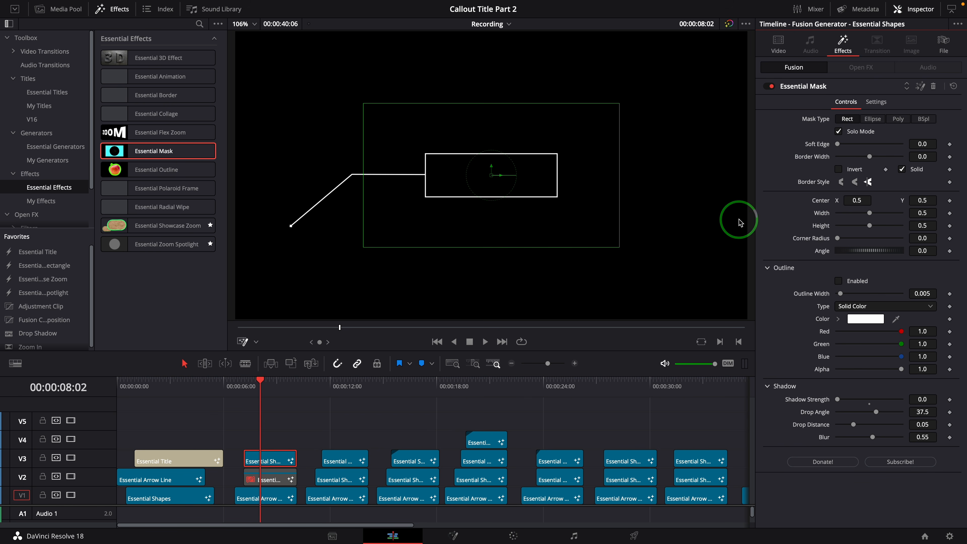
click(838, 169)
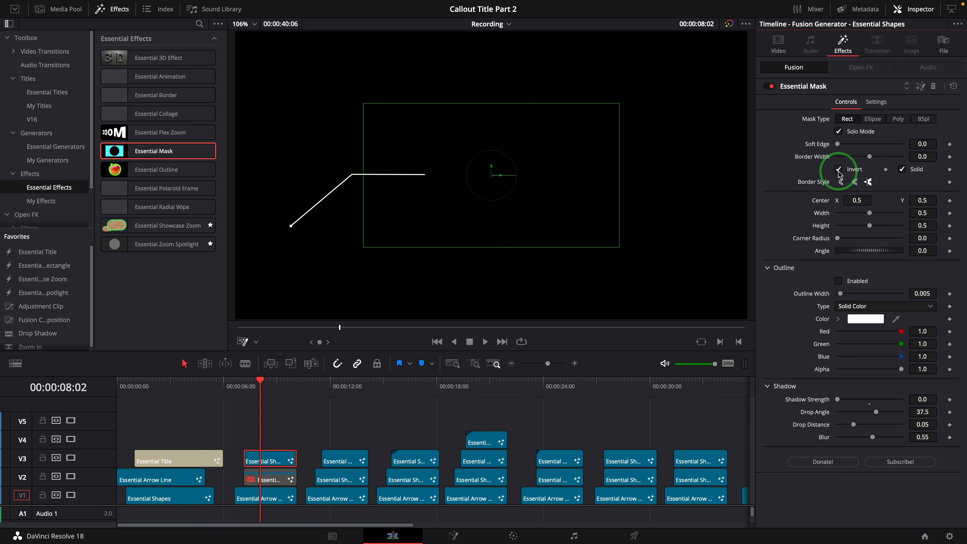
Narrow the mask to a width of about 0.195 so only the box's end brackets show, and replay the callout.
click(617, 243)
drag(621, 239, 543, 238)
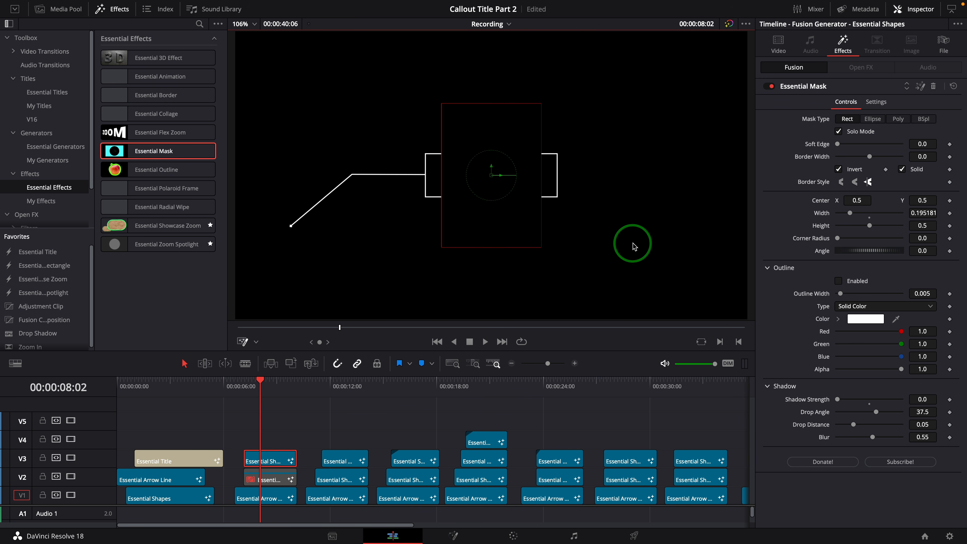
drag(228, 379, 245, 380)
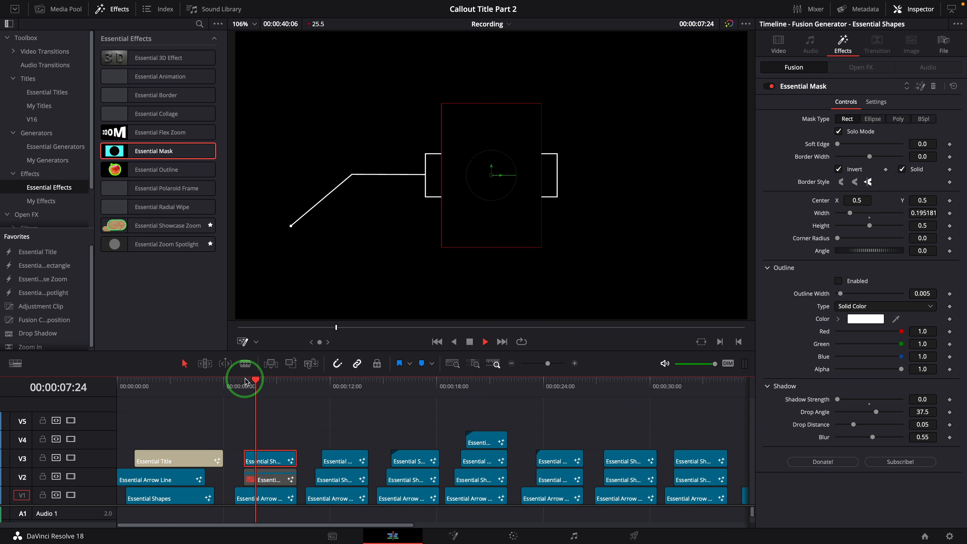
click(244, 380)
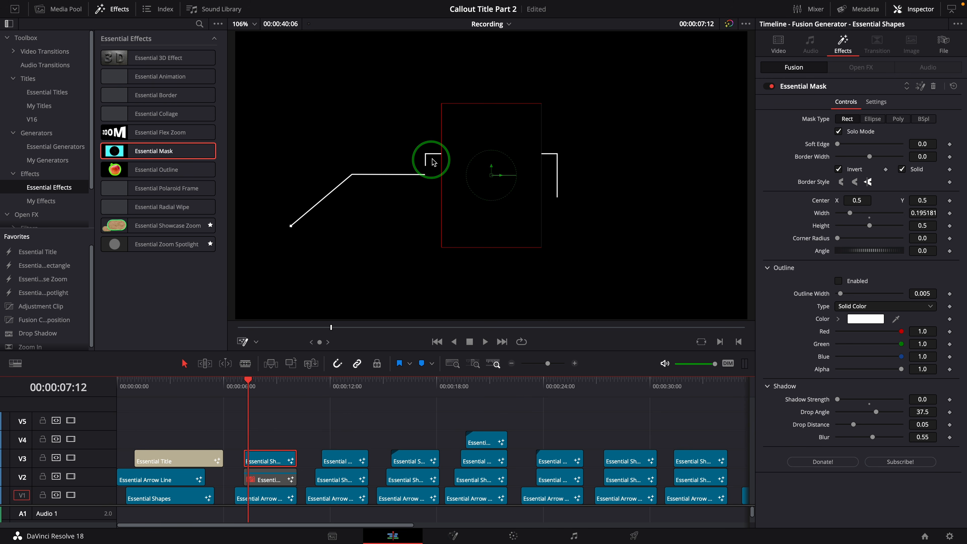
Shift the V3 shape's border start position to 0.339 and replay the second callout's animation.
click(777, 45)
click(867, 283)
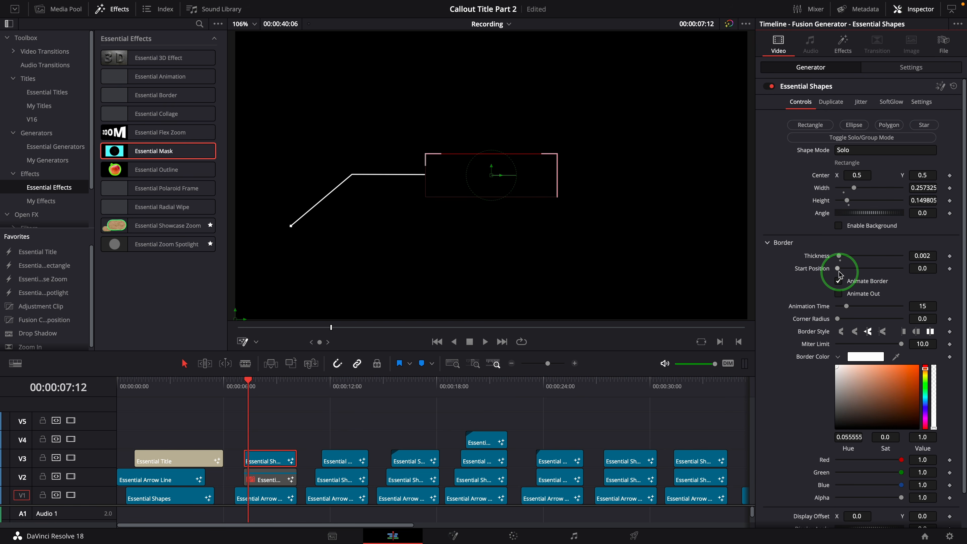
drag(839, 271, 839, 270)
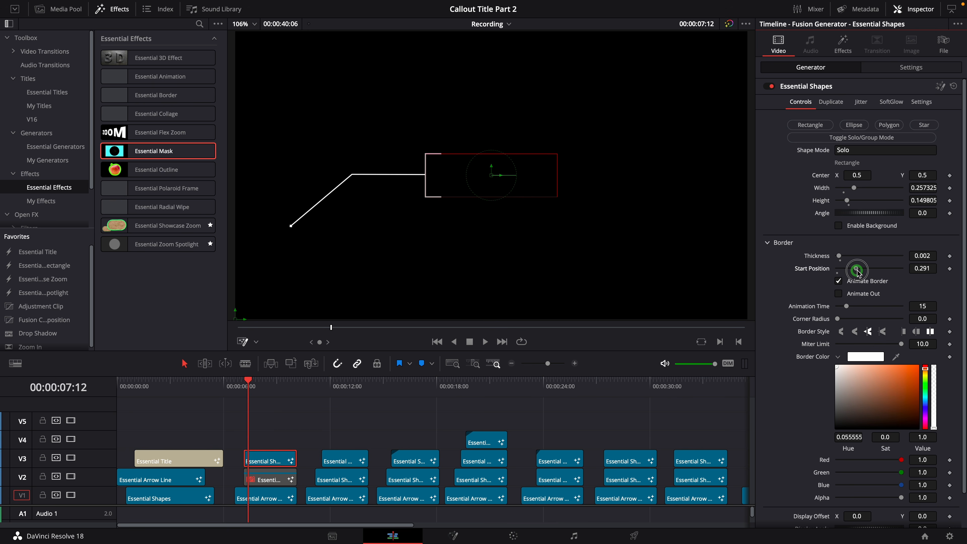
click(234, 396)
key(space)
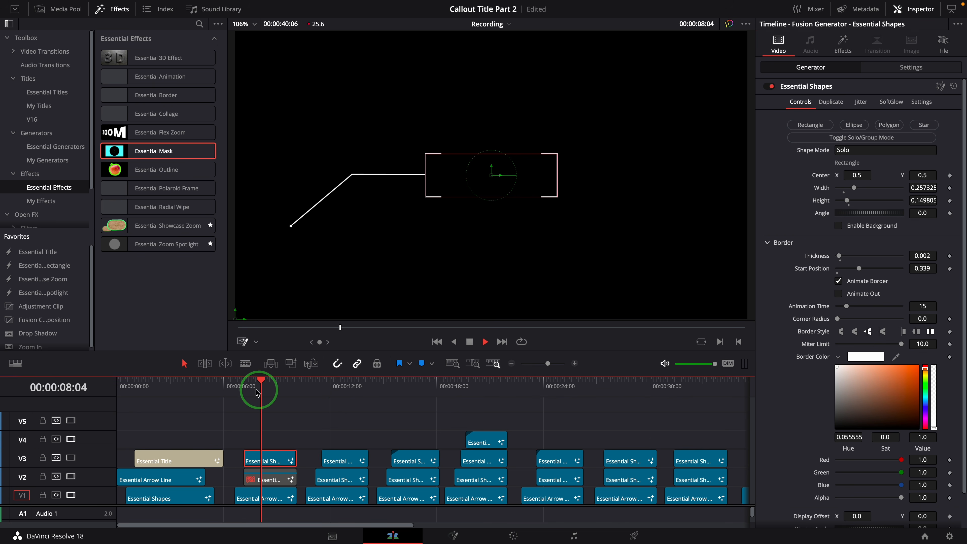
click(233, 385)
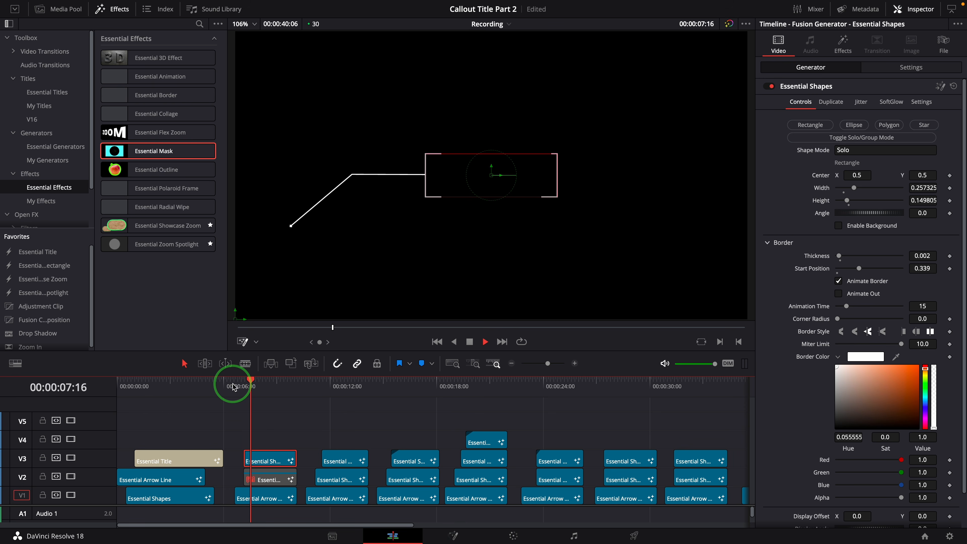
key(space)
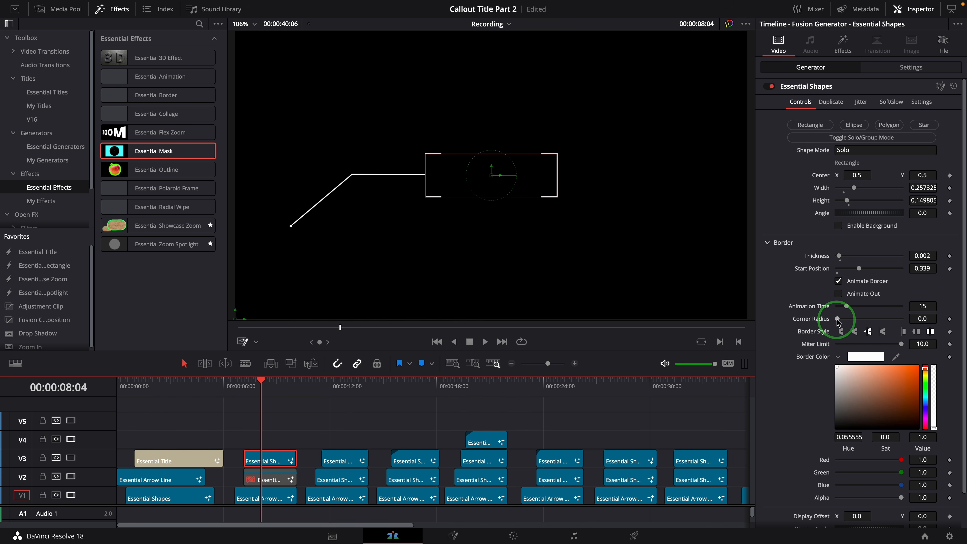
Try rounding the V3 shape's corners with a larger corner radius.
drag(837, 320, 840, 320)
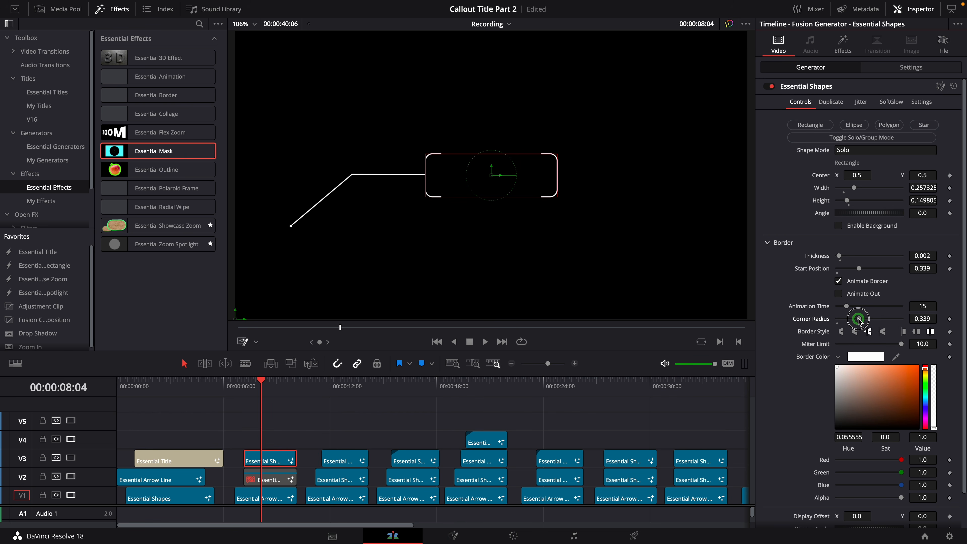
drag(872, 319, 921, 321)
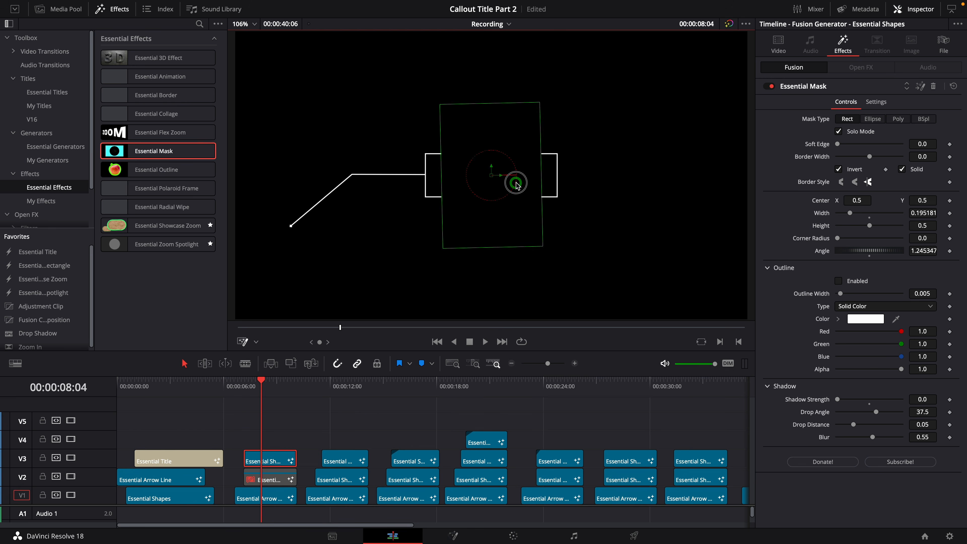
Try the mask rotated by about 26 degrees, replay the callout, and reset the mask's angle.
drag(513, 184, 514, 168)
click(234, 385)
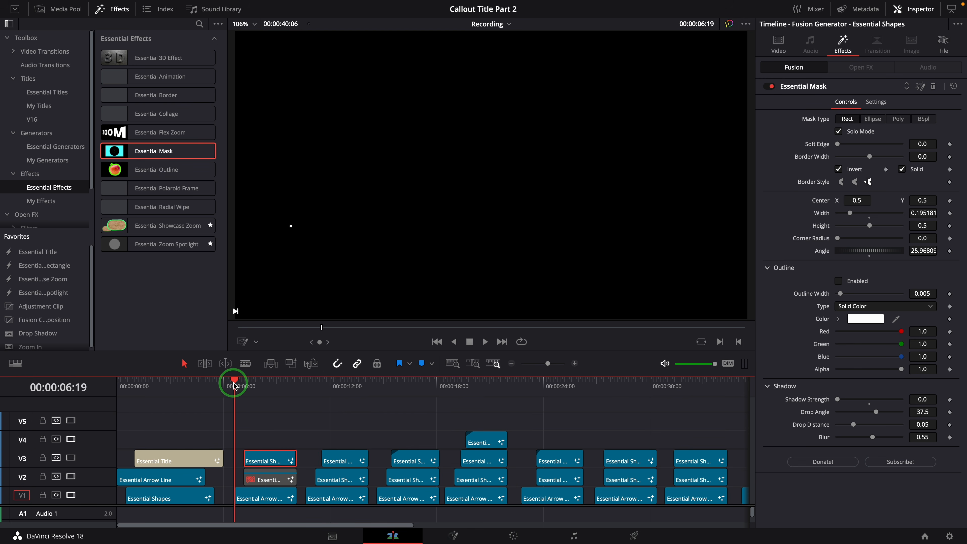
key(space)
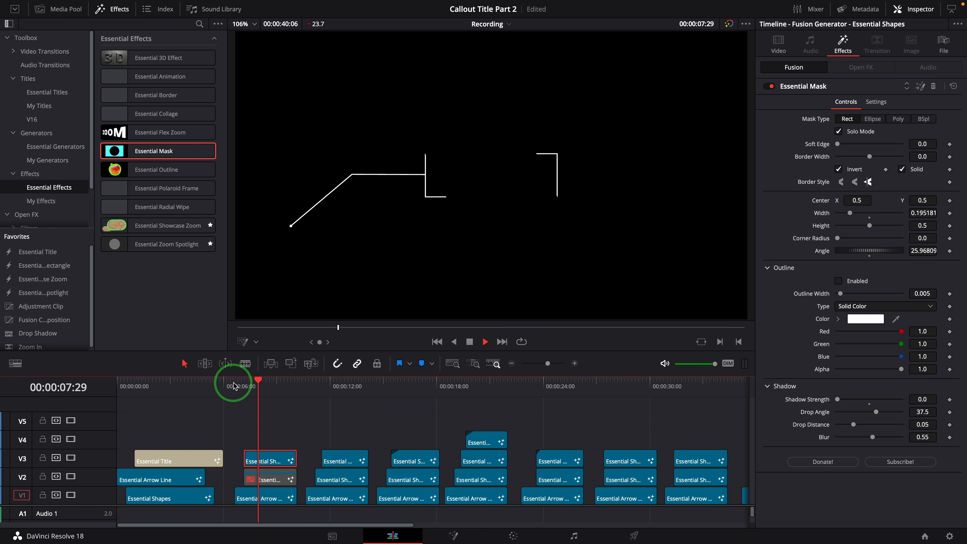
double_click(816, 252)
Offset the mask's center to X about 0.523 and widen it to about 0.246 to leave only one bracket, and replay the callout.
drag(544, 231, 550, 233)
drag(494, 176, 505, 176)
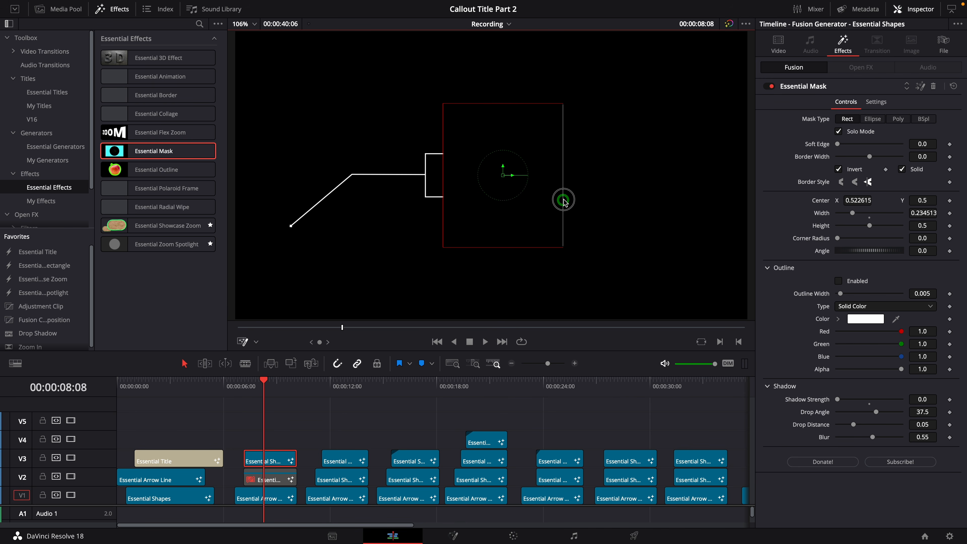
drag(561, 201, 566, 200)
click(233, 385)
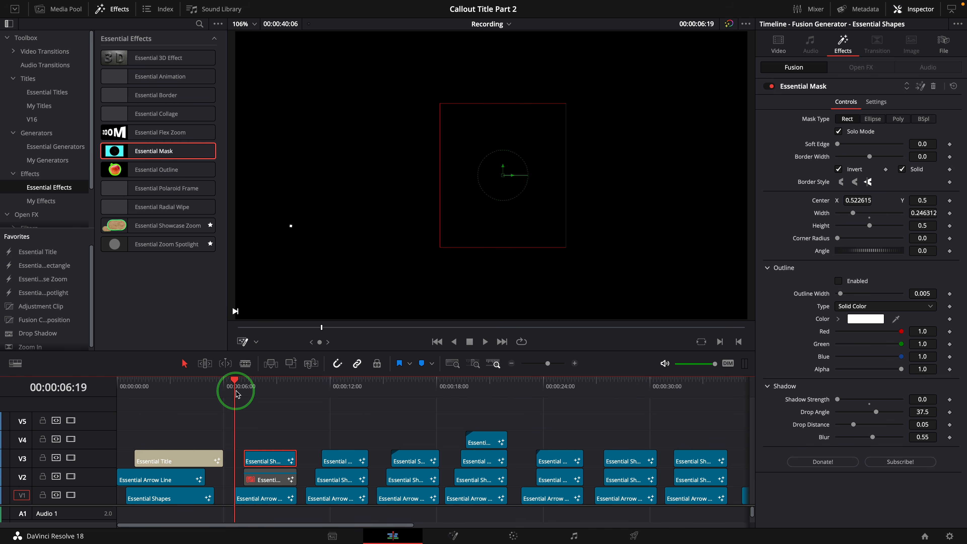
key(space)
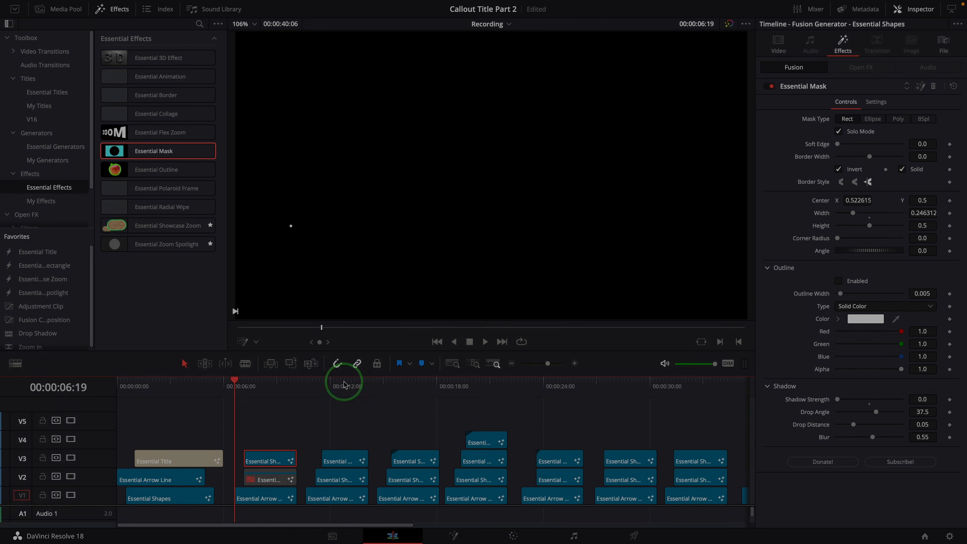
Disable the Essential Shapes clips on V2 and V3 in the third callout.
click(344, 383)
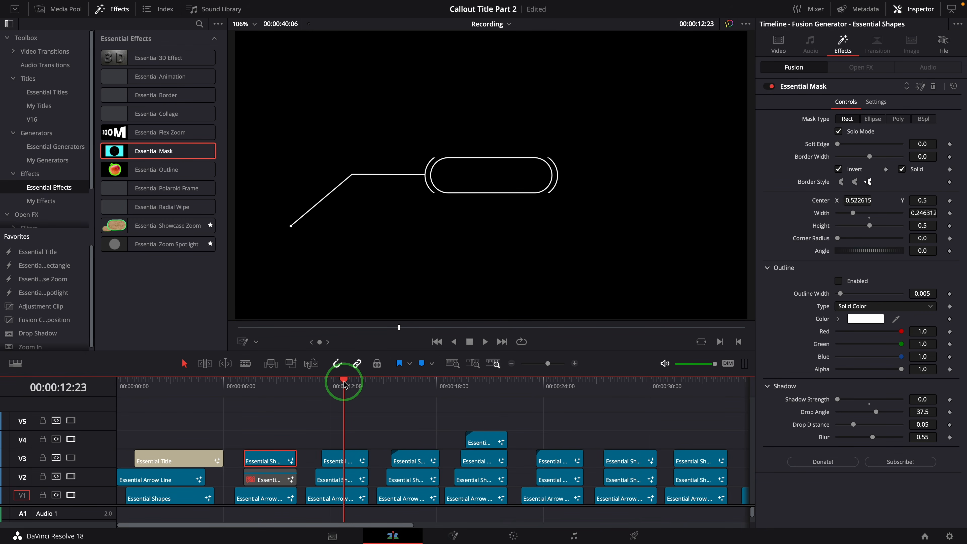
click(346, 480)
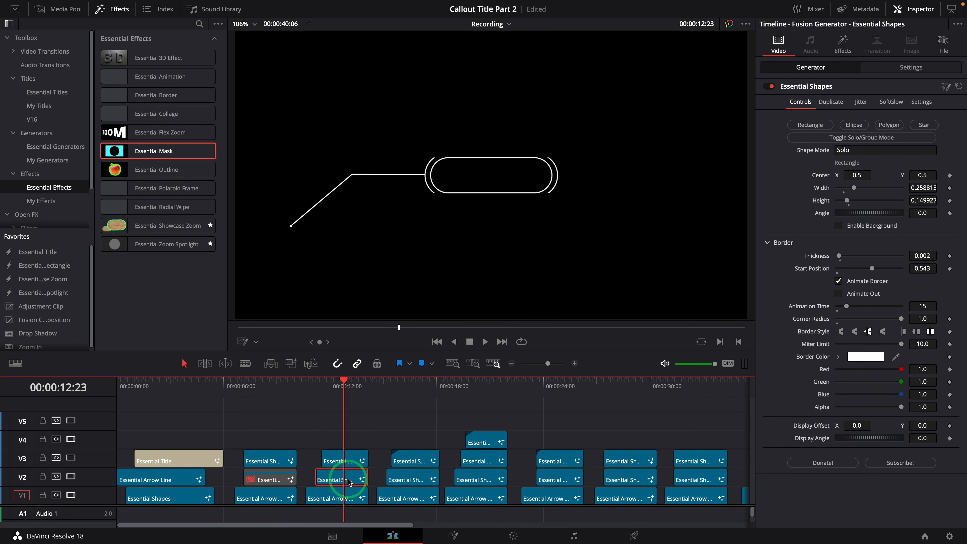
right_click(339, 480)
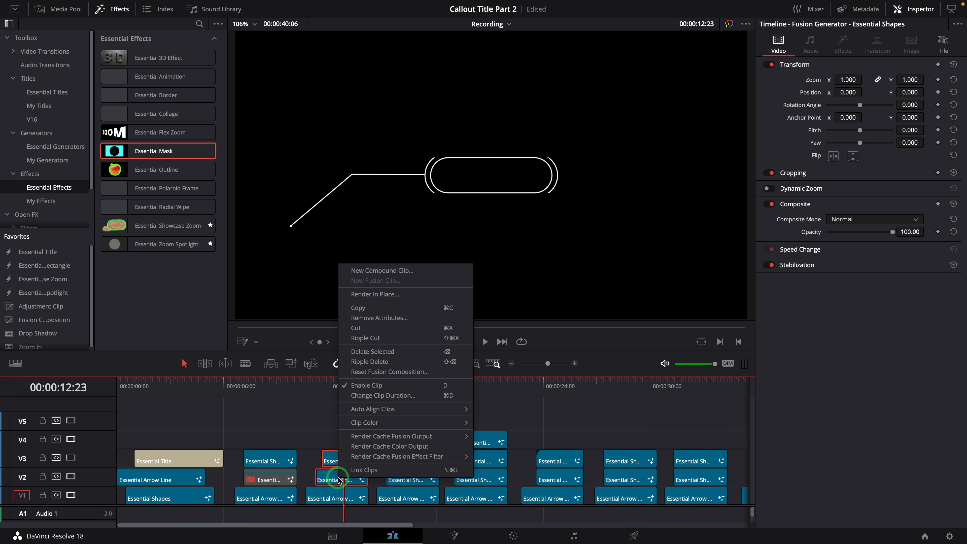
click(422, 387)
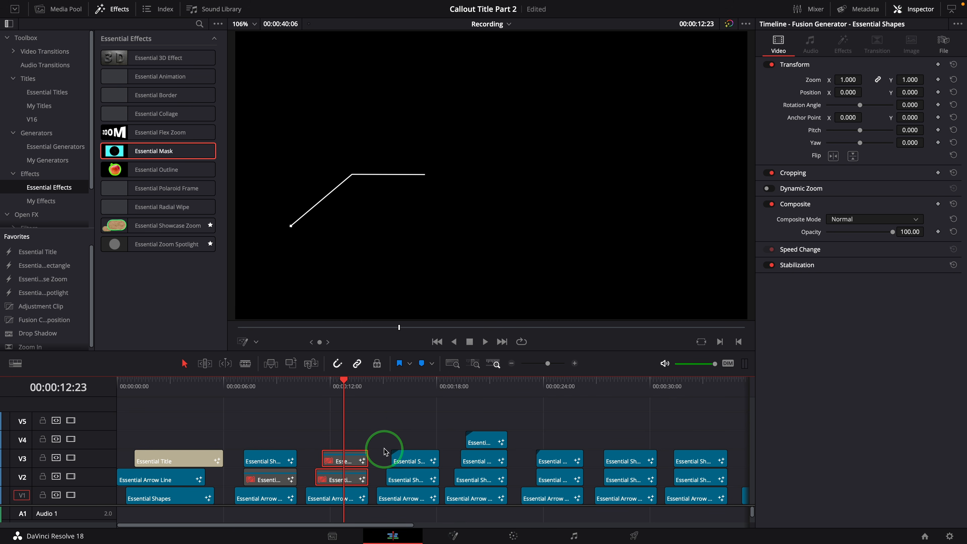
Add a new Essential Shapes generator on V4 above the third callout, trimmed to match the disabled V2 clip.
click(56, 147)
drag(156, 151, 342, 438)
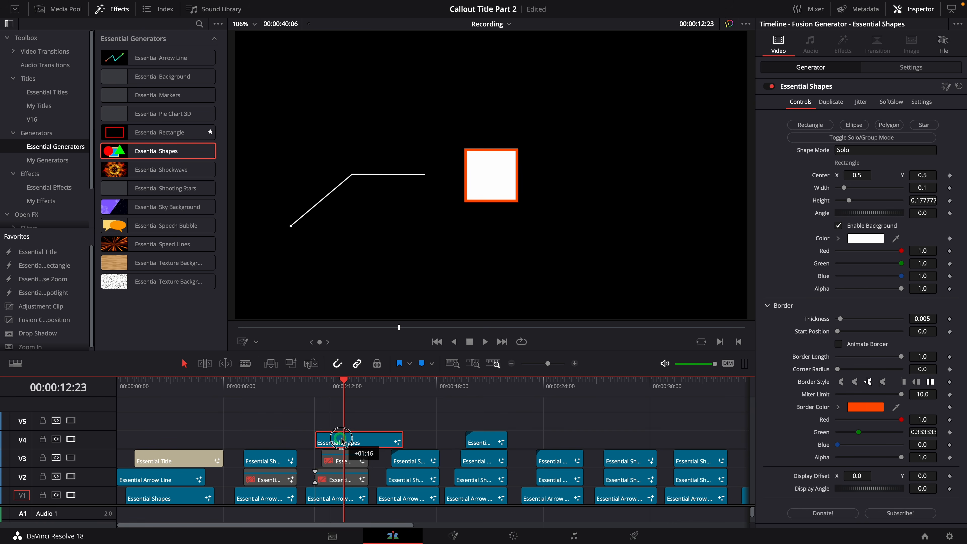
drag(401, 439, 368, 439)
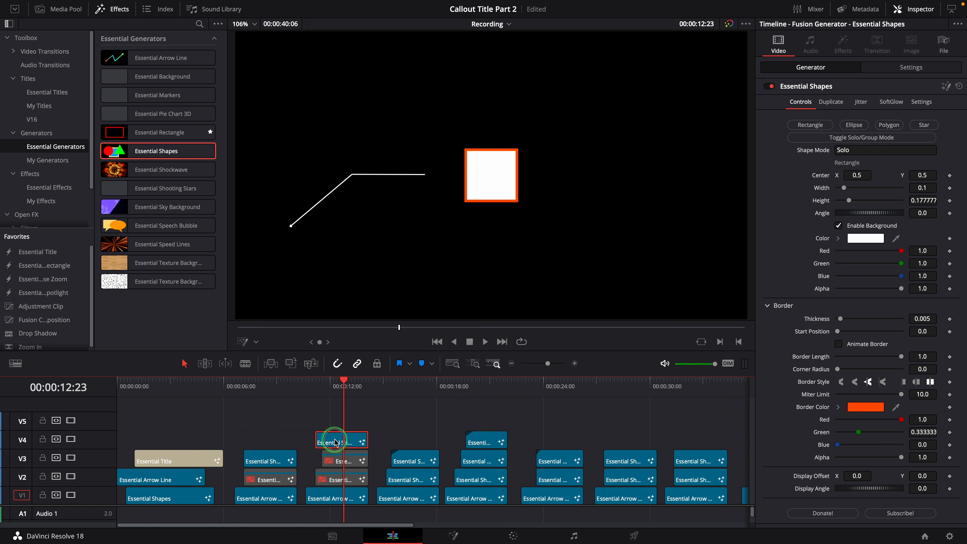
Turn off the V4 shape's background and give it a white border with a thickness of 0.002.
click(707, 221)
click(827, 230)
click(843, 228)
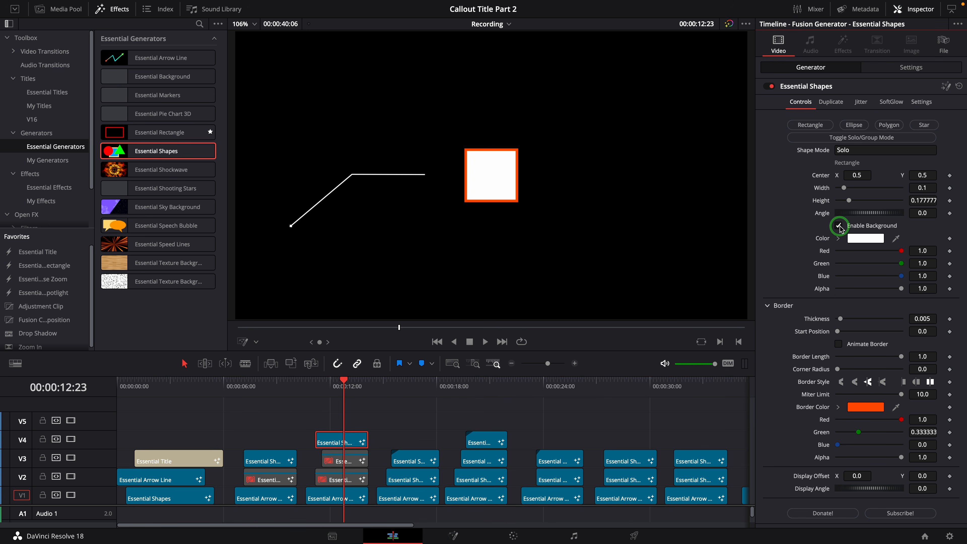
click(919, 254)
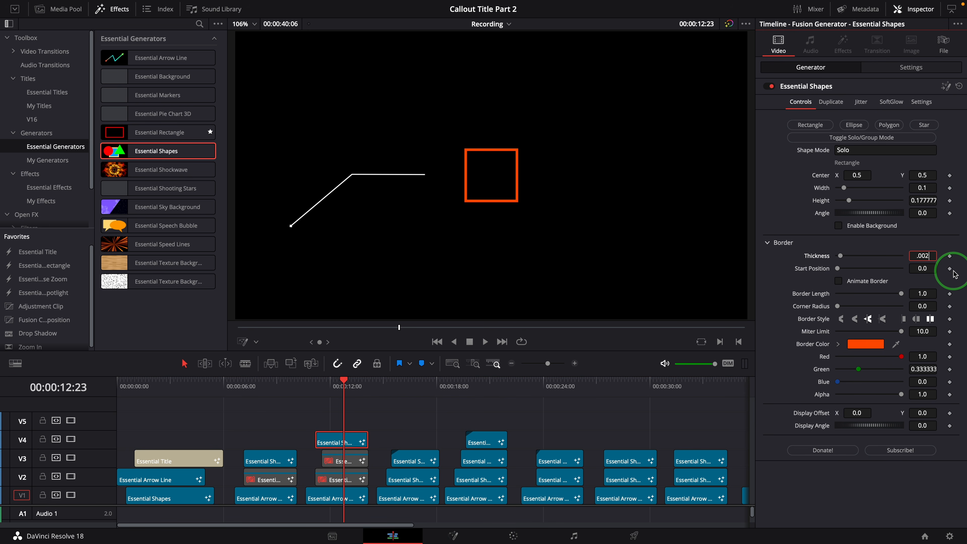
click(847, 345)
double_click(824, 347)
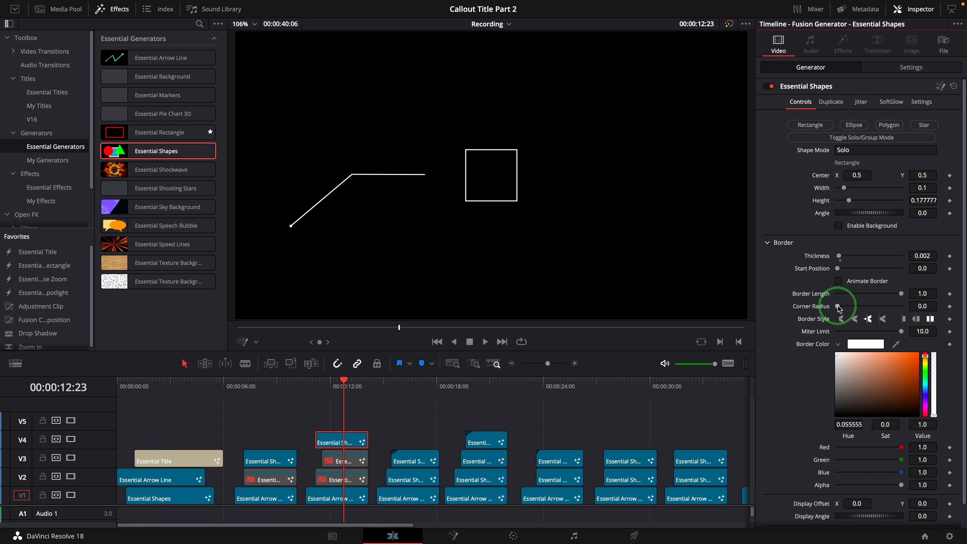
Set the V4 shape's corner radius to 1.0 and resize it to about 0.259 by 0.153 so it meets the leader line.
drag(839, 306, 954, 310)
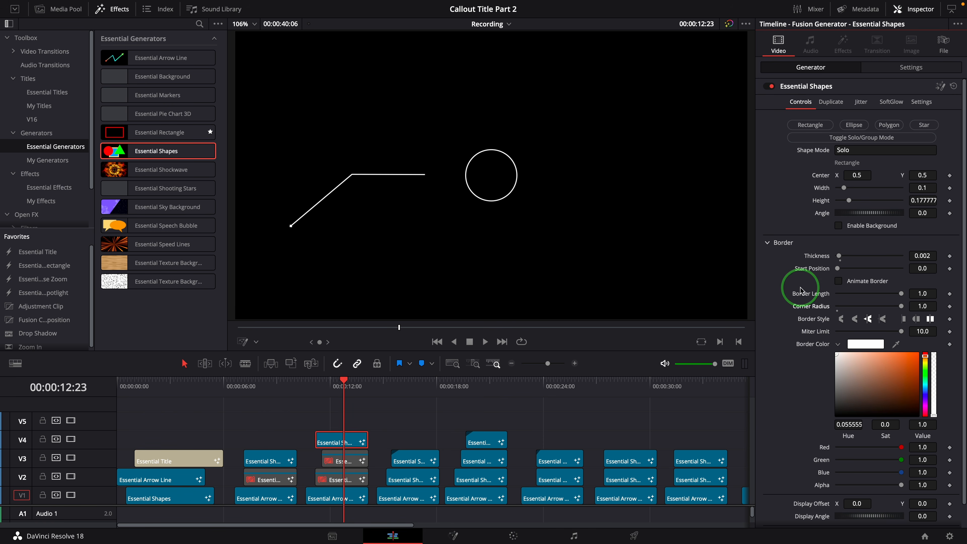
click(242, 341)
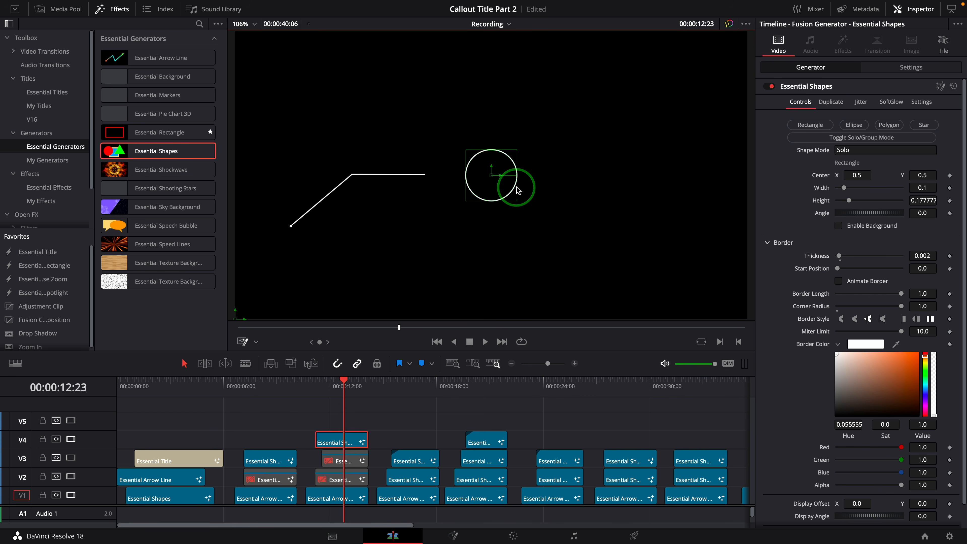
drag(517, 189, 558, 188)
Duplicate the V4 shape onto V5 with a later start, and shrink the copy to about 0.240 by 0.118 inside the original.
click(356, 445)
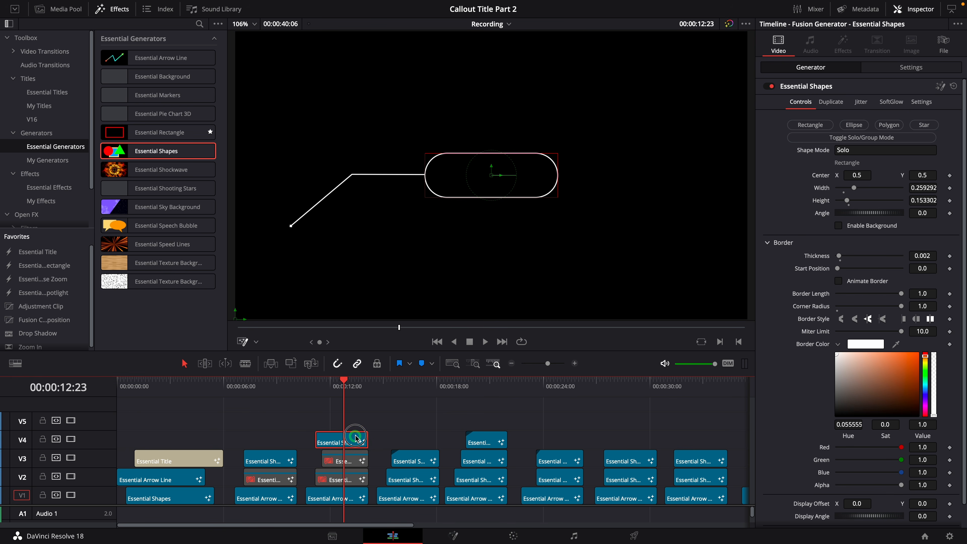
drag(355, 438, 356, 421)
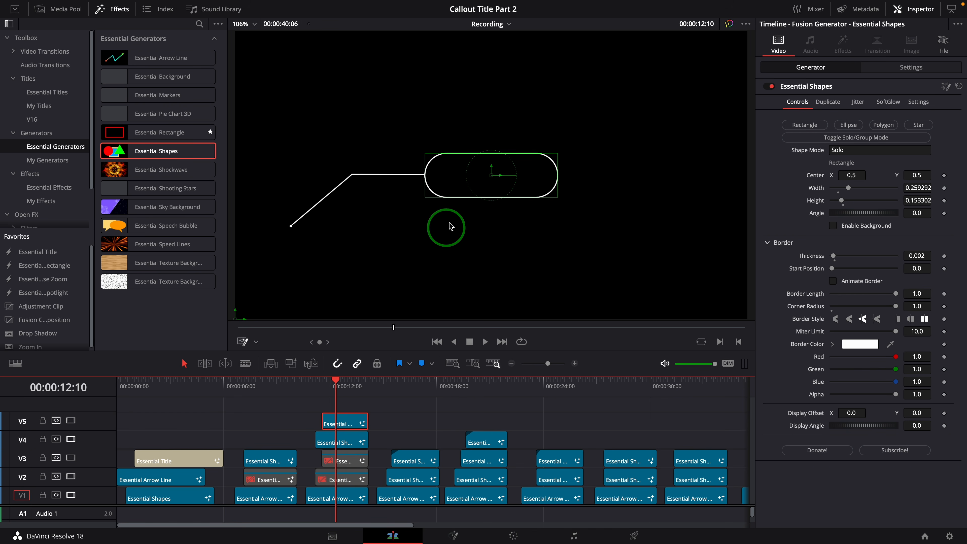
drag(558, 202, 552, 194)
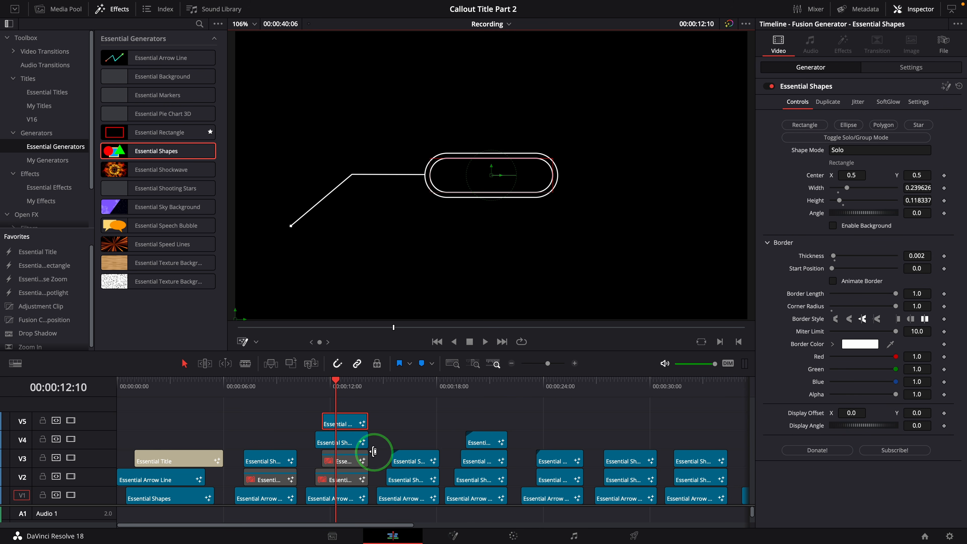
Apply an Essential Mask effect to the third callout's outer V4 shape, inverted and narrowed to about 0.225 wide.
click(351, 444)
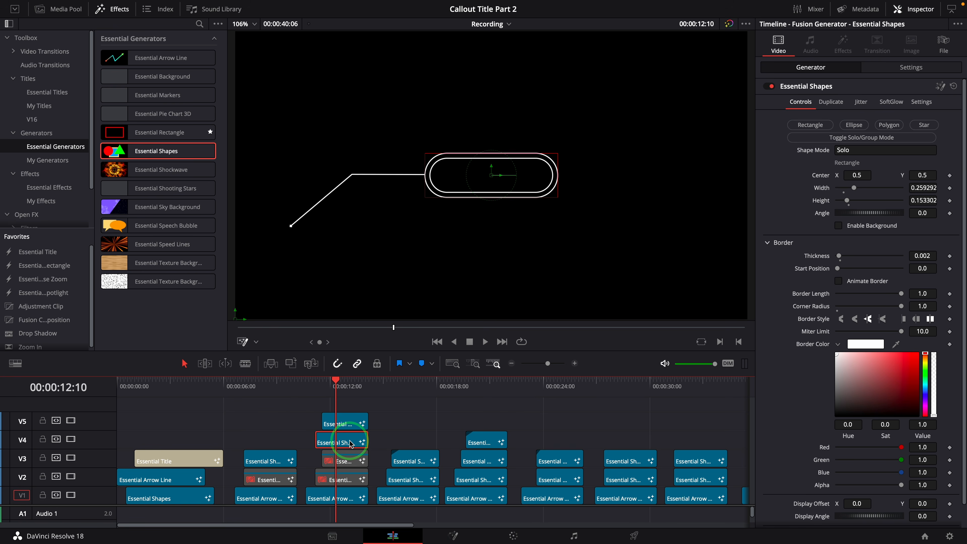
click(54, 187)
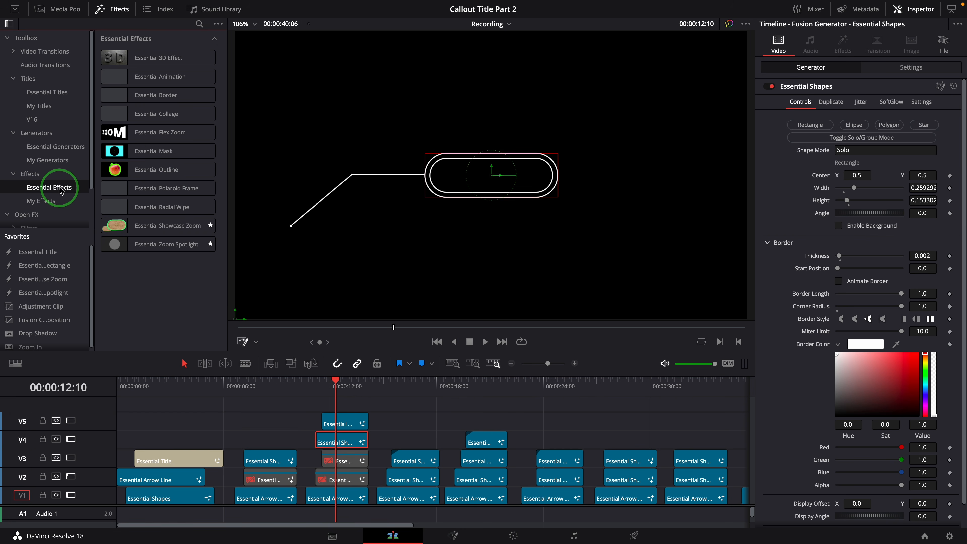
drag(135, 152, 347, 446)
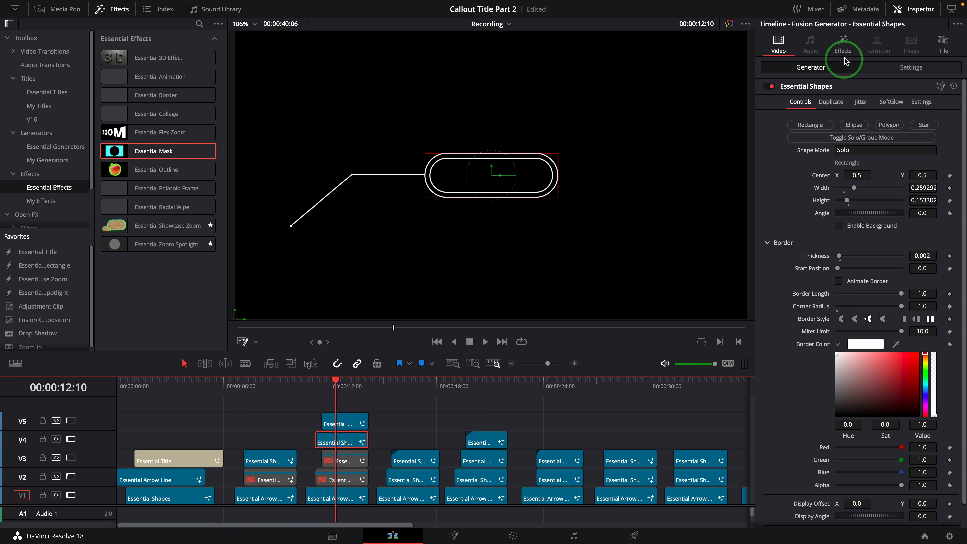
click(843, 49)
click(844, 176)
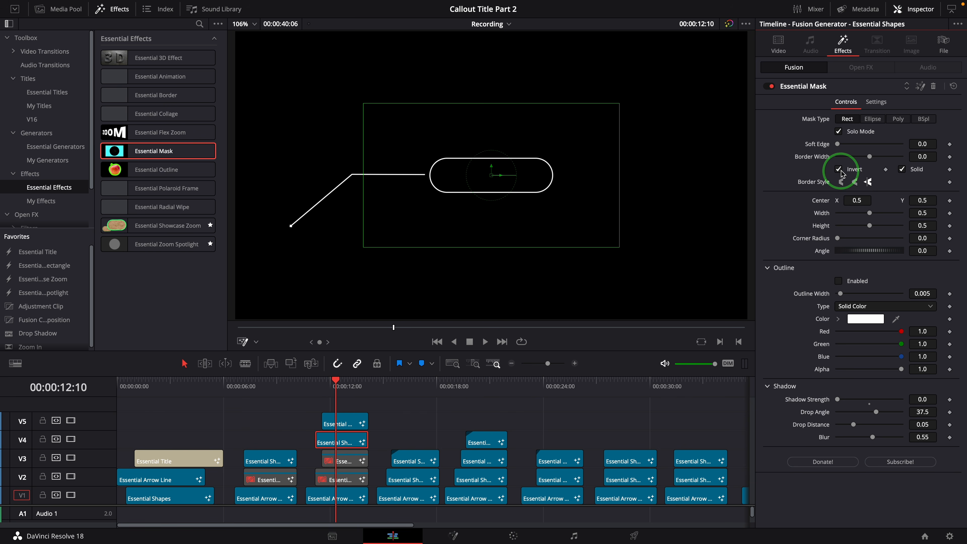
drag(622, 222, 551, 220)
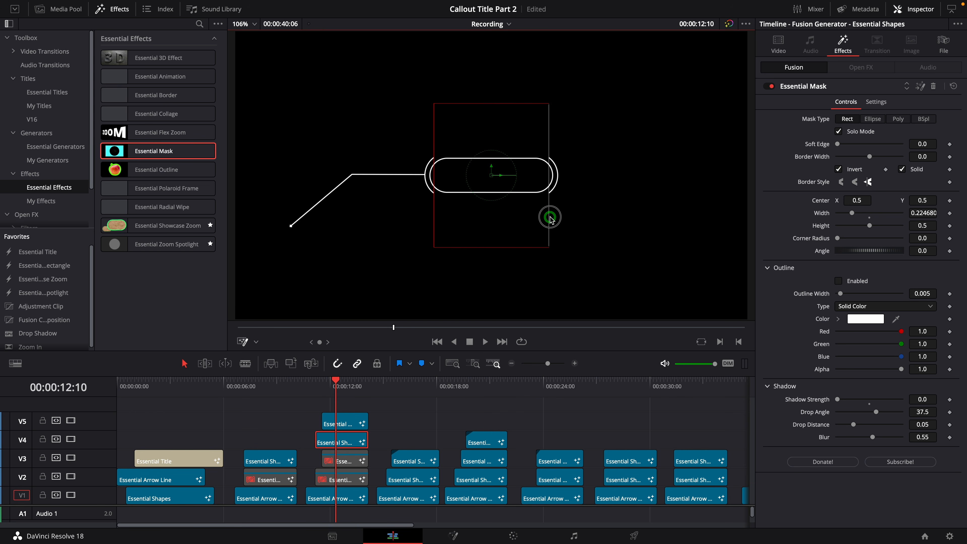
Animate the V4 shape's border, and shift and widen its mask so only the arc beside the leader line remains.
key(Right)
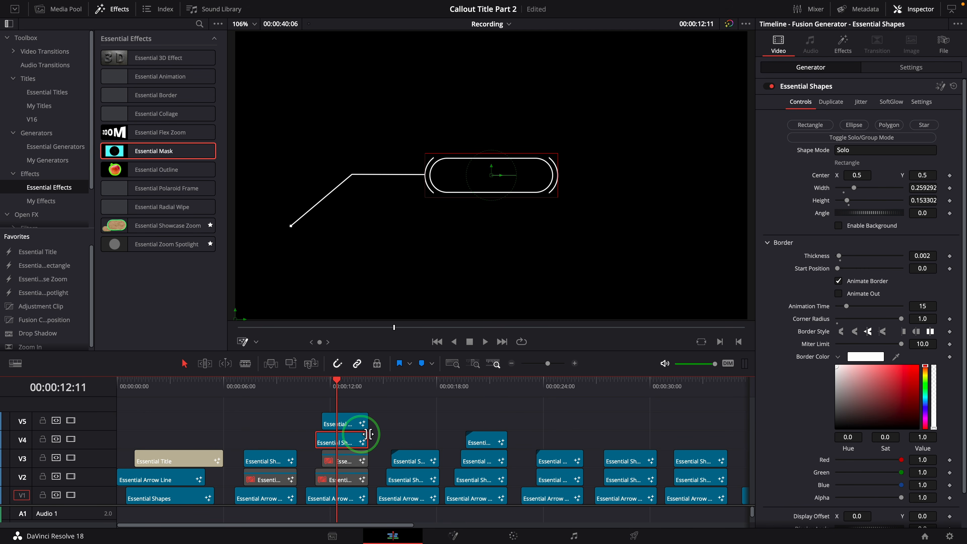
click(842, 45)
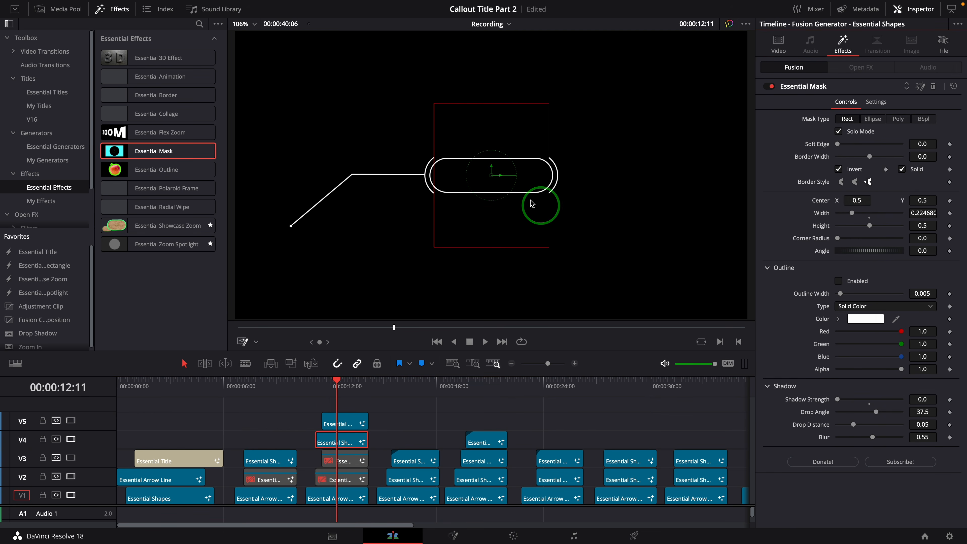
drag(495, 175, 514, 175)
drag(566, 204, 582, 201)
drag(330, 393, 301, 393)
key(space)
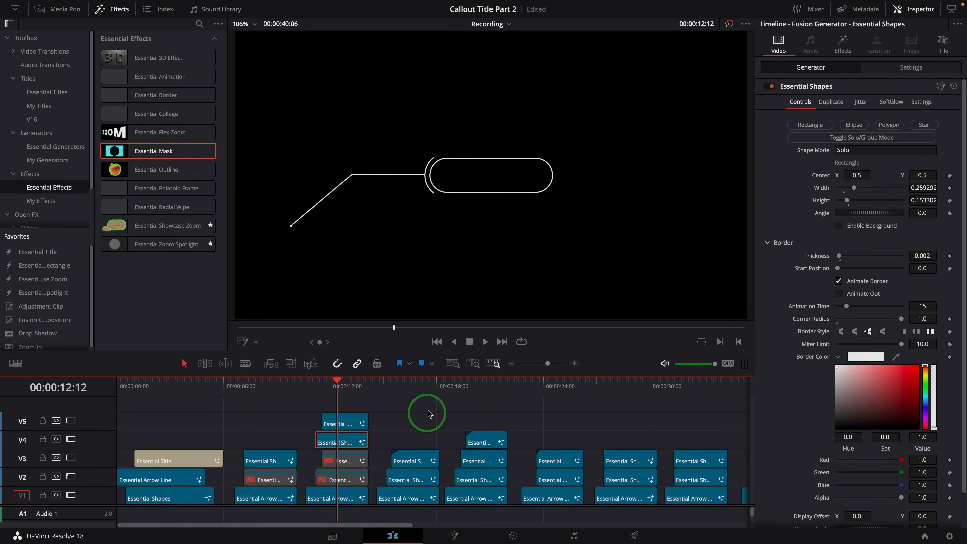
Move the mask on the fourth callout's V3 shape to about 0.250, 0.512 so the fill covers only the box's left half.
click(413, 382)
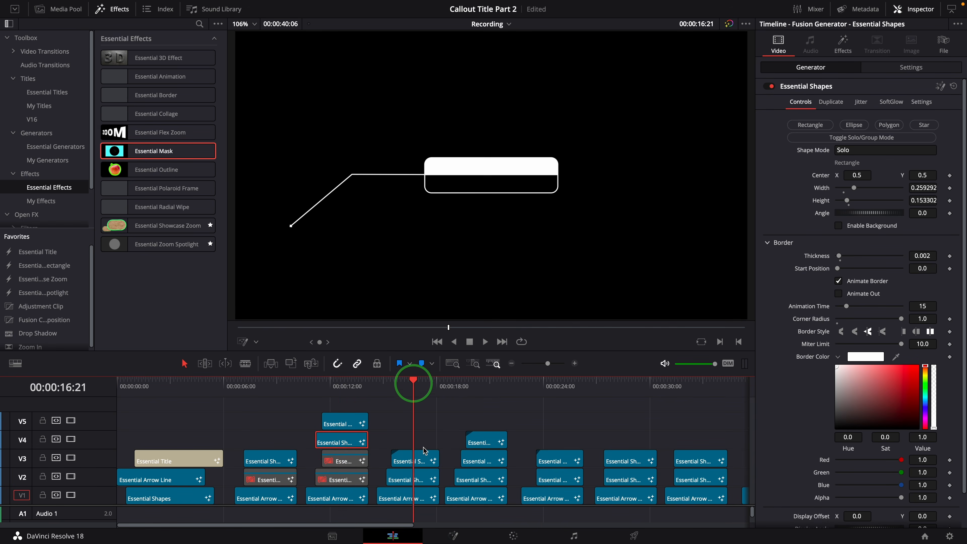
click(423, 477)
click(420, 464)
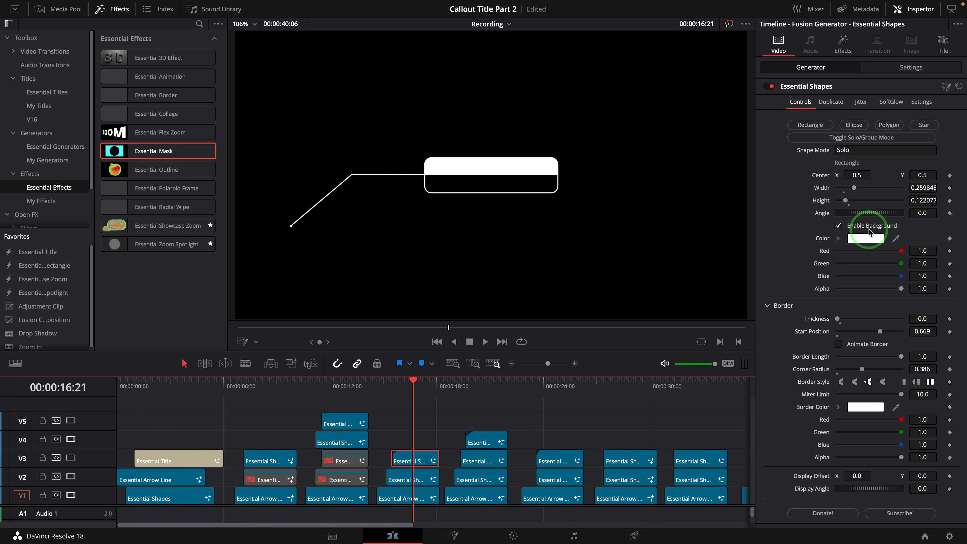
click(842, 44)
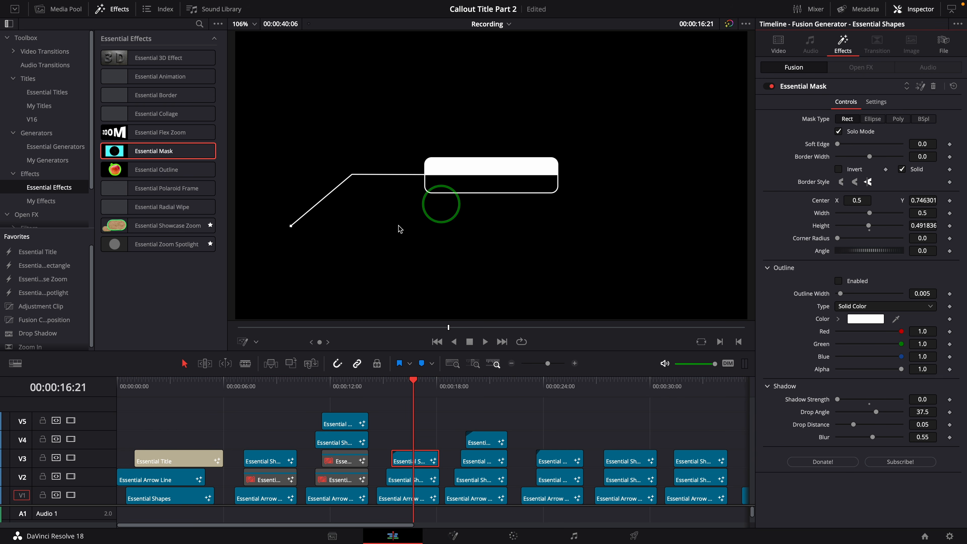
click(242, 342)
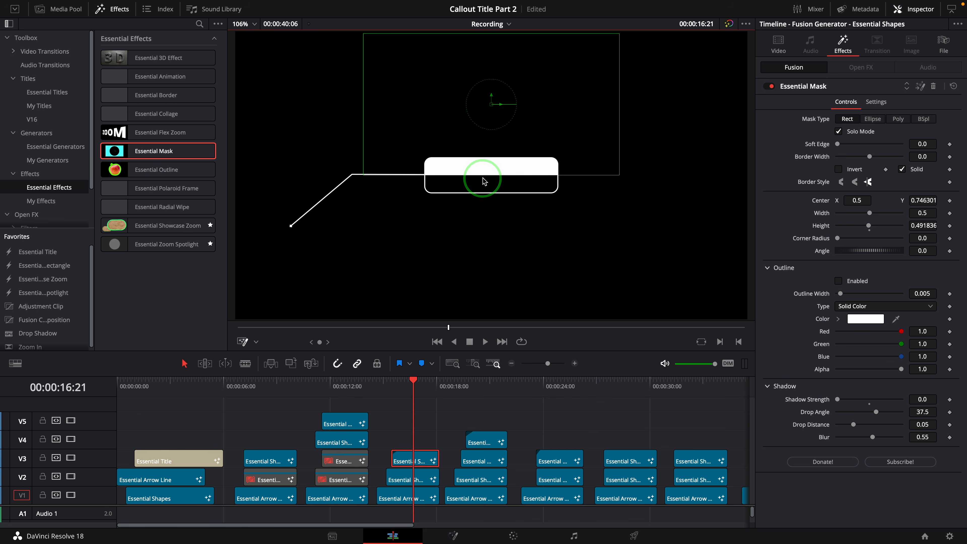
drag(492, 103, 364, 174)
Play the fourth callout from its start and compare the masked shapes of the second through fifth callouts.
key([)
click(378, 384)
key(space)
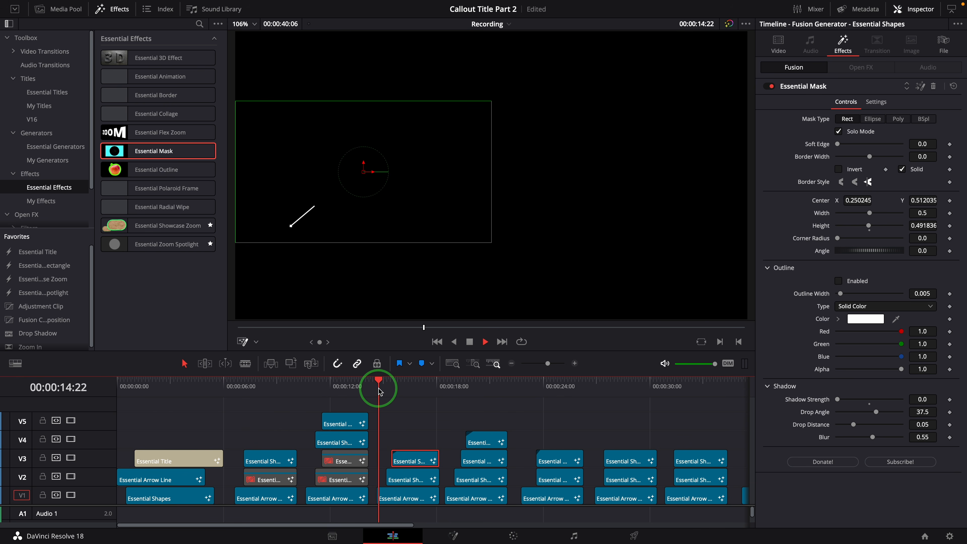
key(space)
click(410, 399)
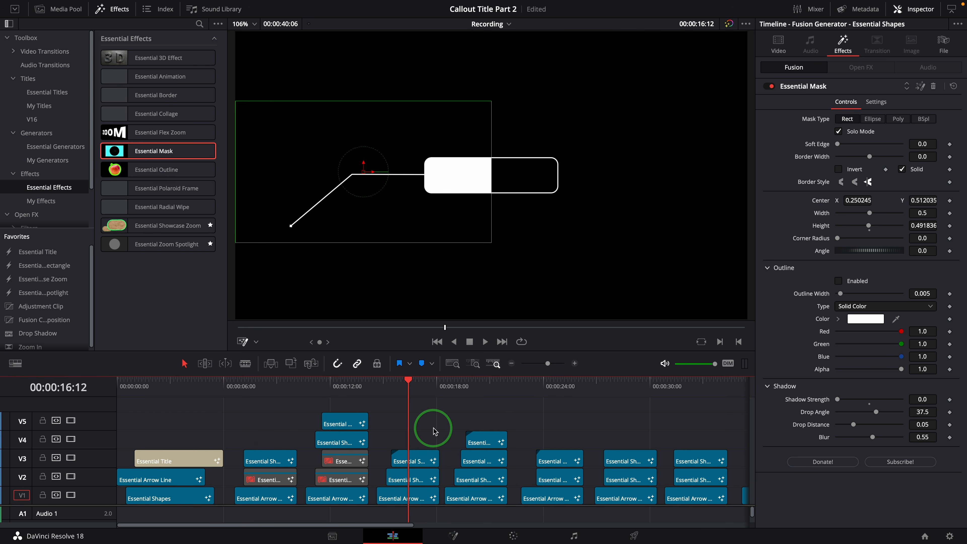
click(344, 387)
click(290, 397)
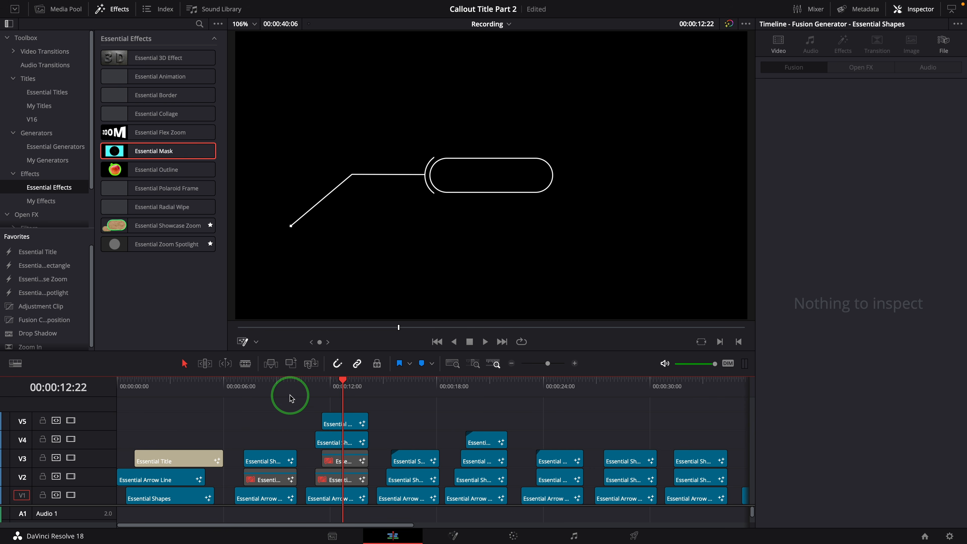
click(266, 387)
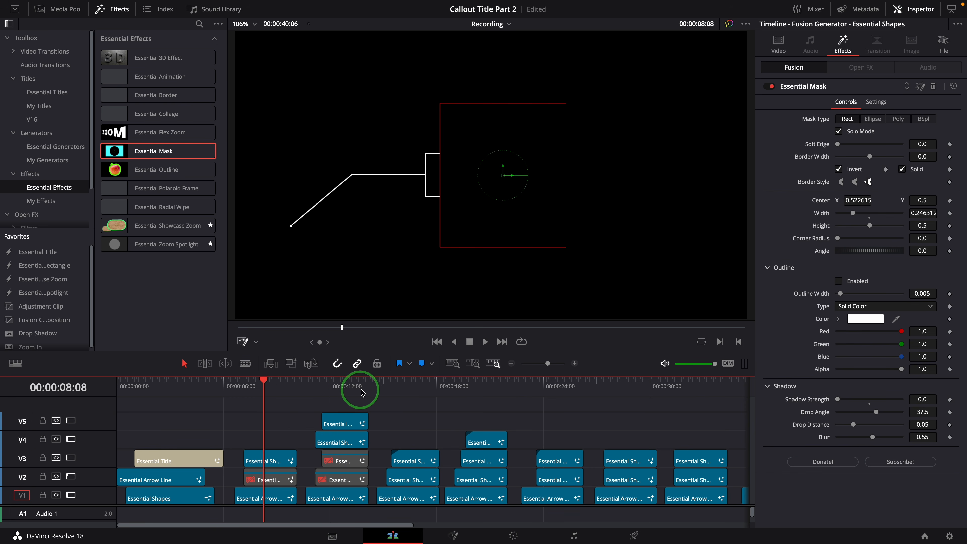
click(346, 387)
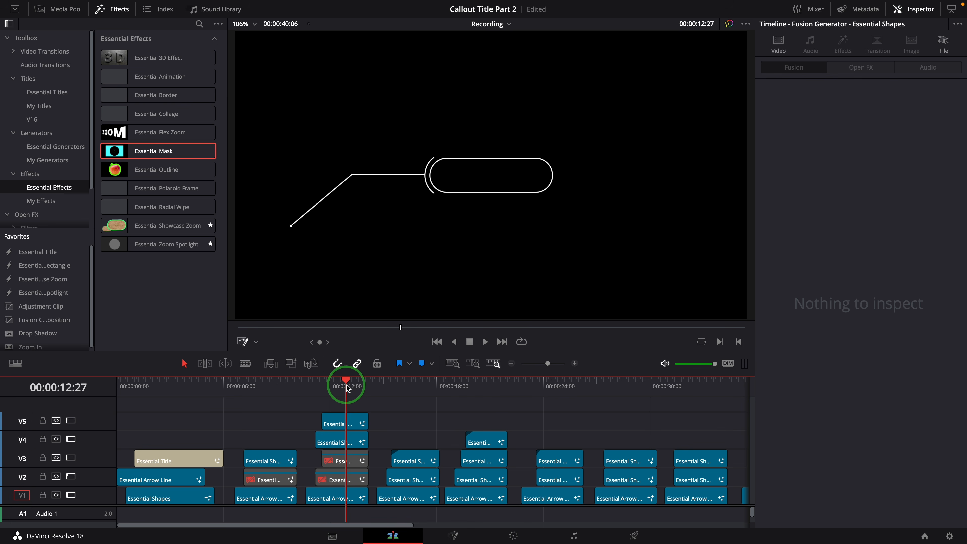
click(418, 387)
click(480, 387)
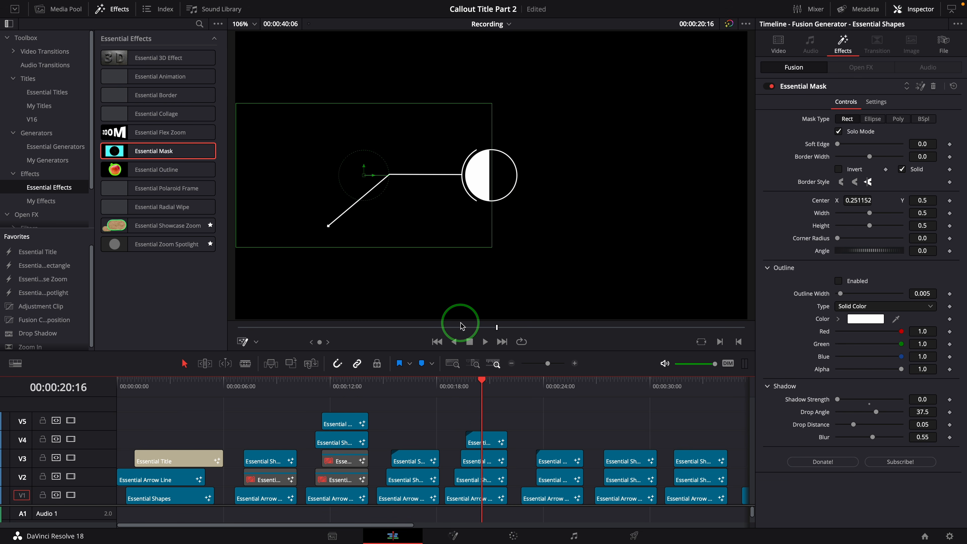
Shift the mask on the fifth callout's outer V2 ellipse horizontally to about 0.220, and check its V3 and V4 ellipses.
click(487, 480)
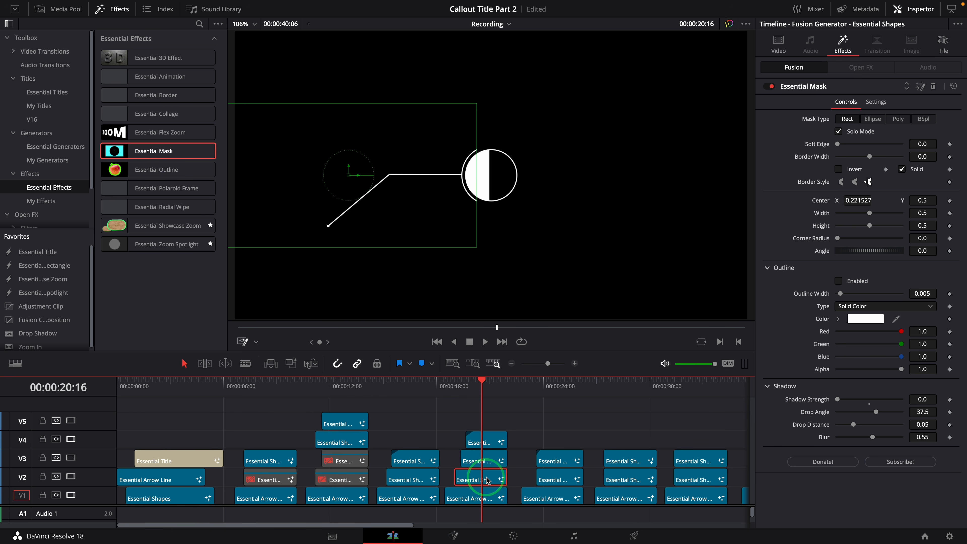
mouse_move(358, 174)
mouse_down()
mouse_move(438, 177)
mouse_move(361, 183)
mouse_up()
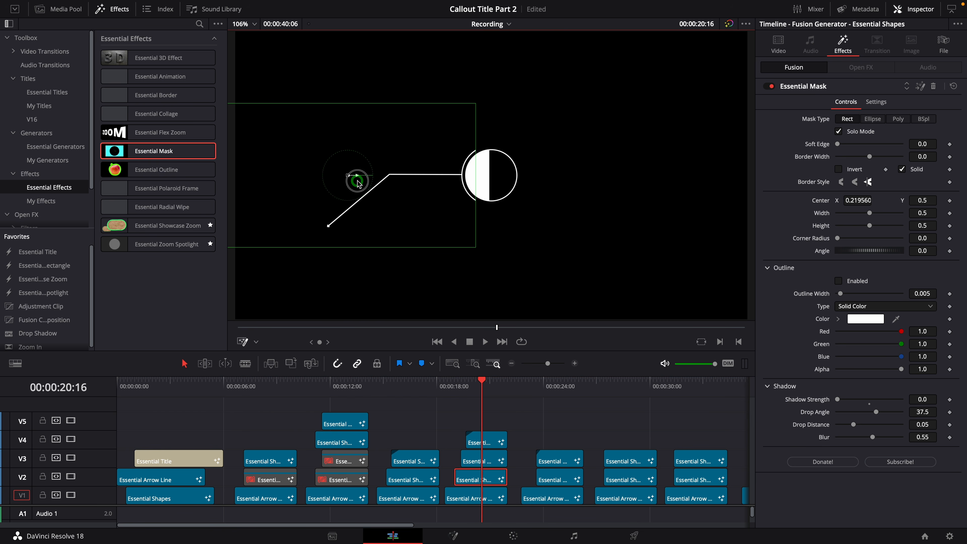
click(487, 459)
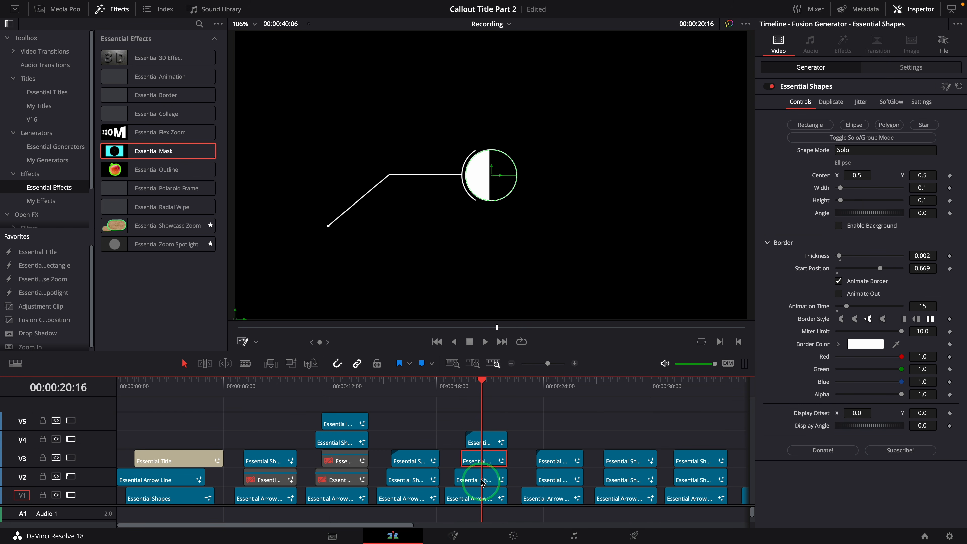
click(487, 443)
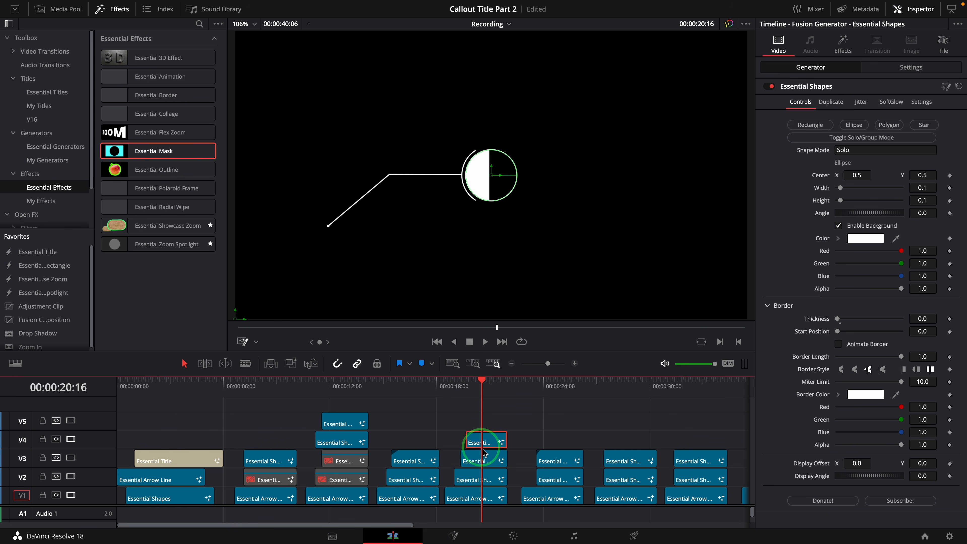
mouse_move(373, 173)
mouse_down()
mouse_move(436, 175)
mouse_move(371, 176)
mouse_up()
Widen the fifth callout's filled V4 ellipse to about 0.264 and play the callout from its start.
click(522, 181)
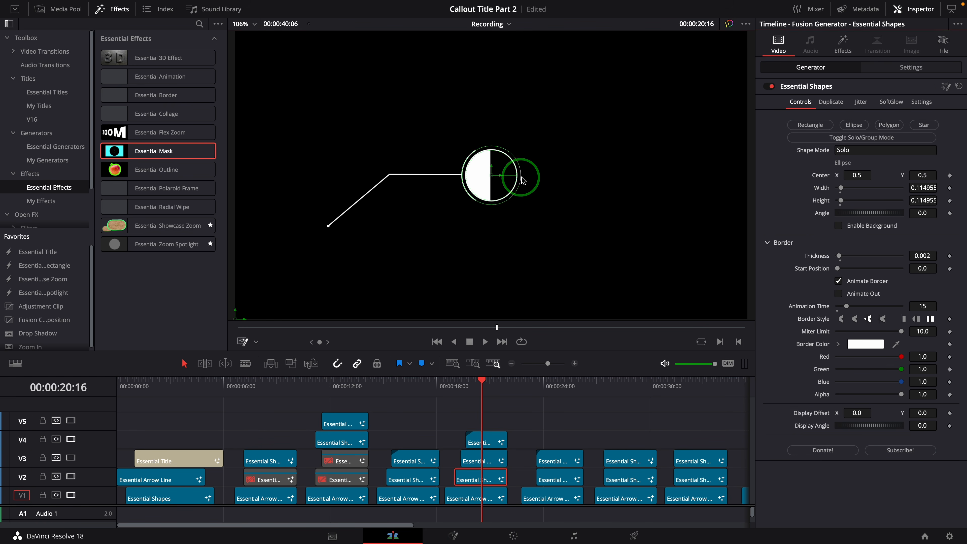
drag(523, 180, 560, 179)
click(446, 389)
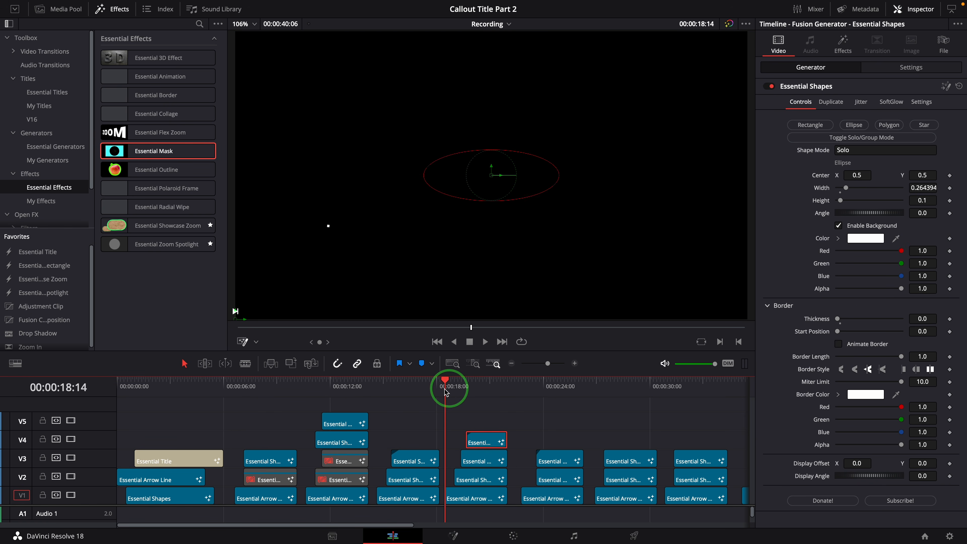
key(space)
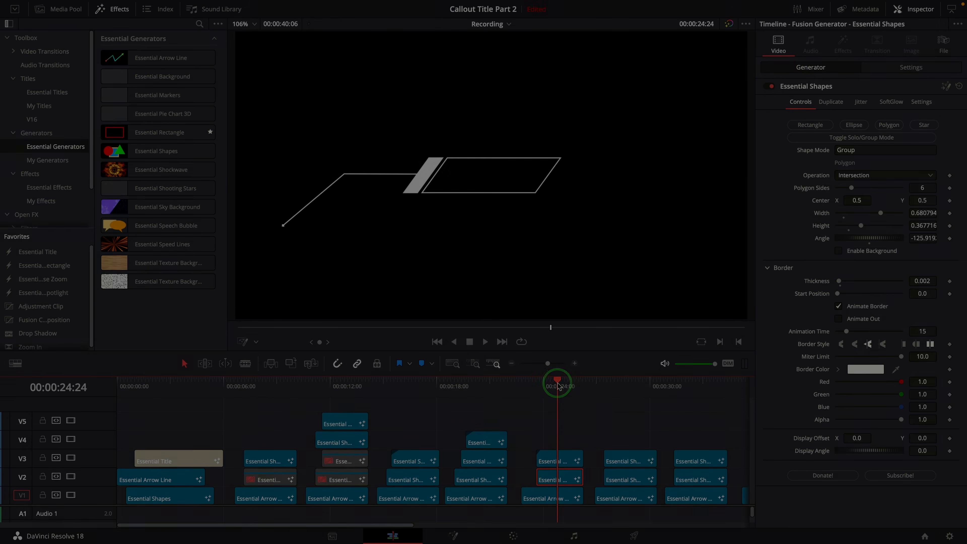
Disable the sixth callout's V2 and V3 clips, and add an Essential Shapes generator on V4 trimmed to the same length.
click(559, 481)
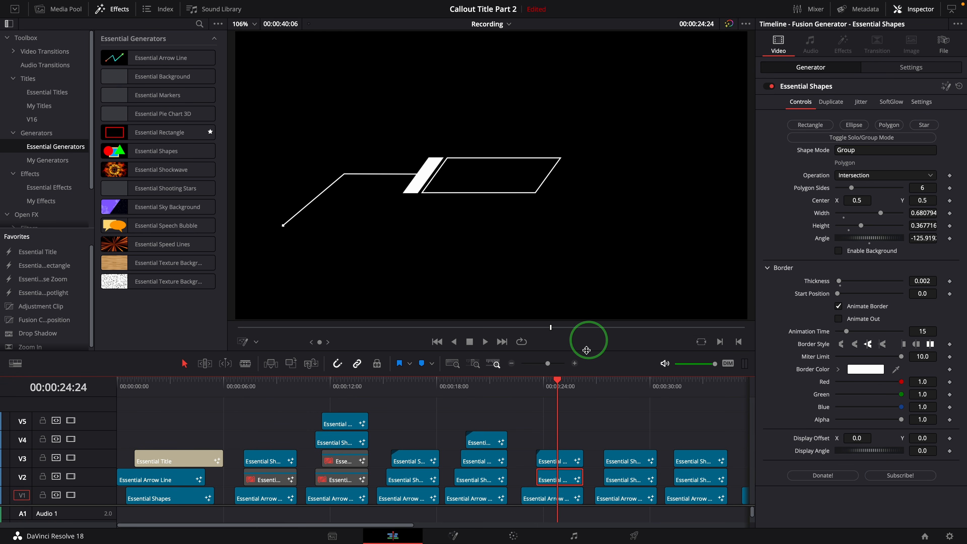
click(563, 461)
ctrl+click(576, 478)
key(d)
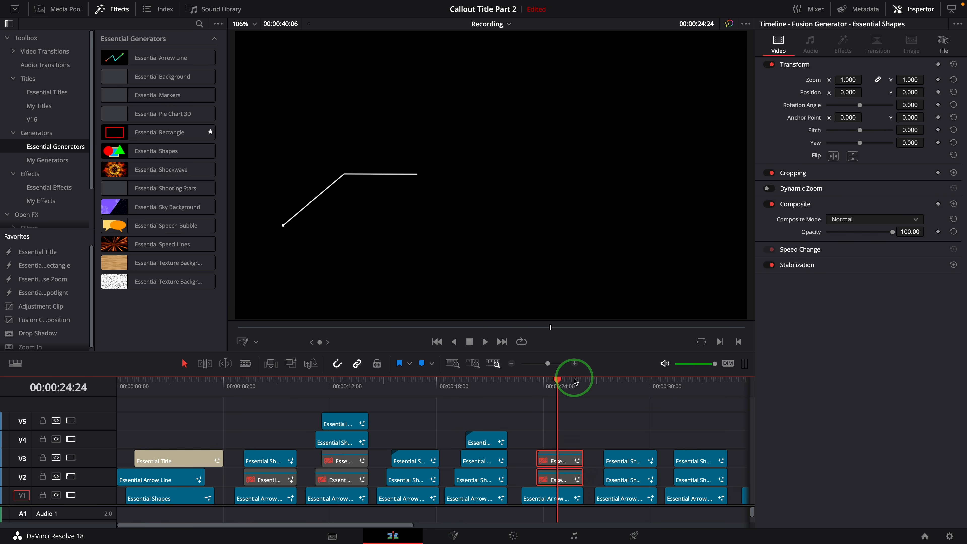
drag(142, 151, 521, 446)
drag(627, 442, 568, 445)
Turn off the new V4 shape's background and give it an animated white border with a thickness of 0.002.
click(839, 226)
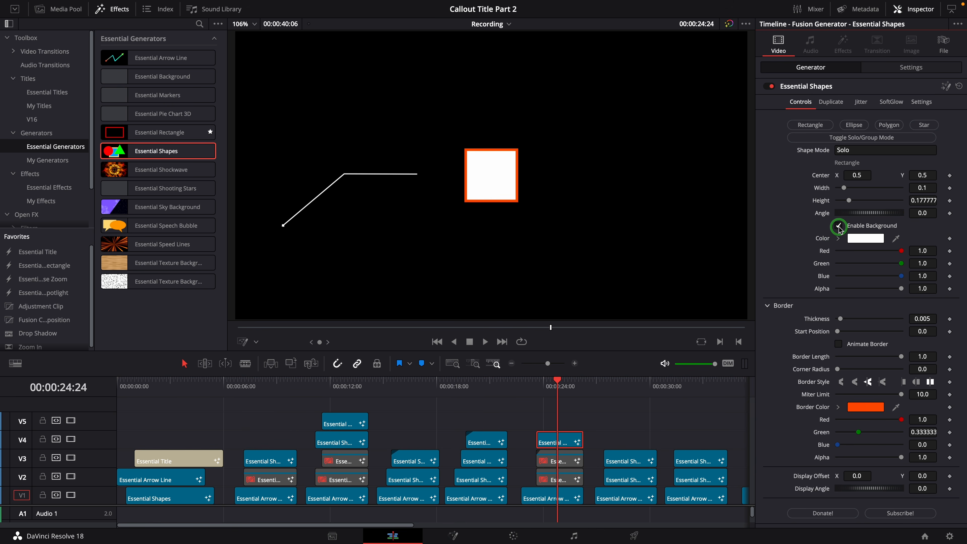
drag(928, 256, 934, 258)
click(838, 344)
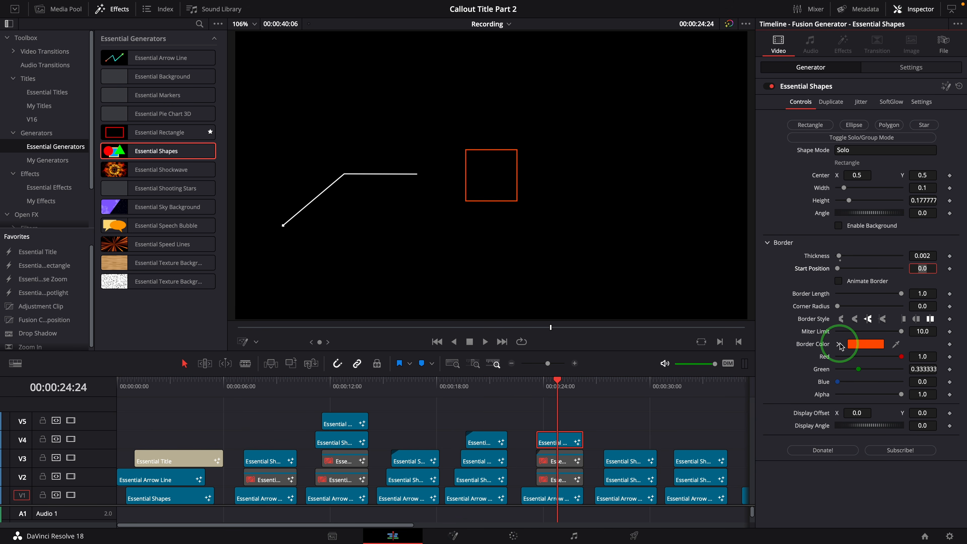
click(834, 354)
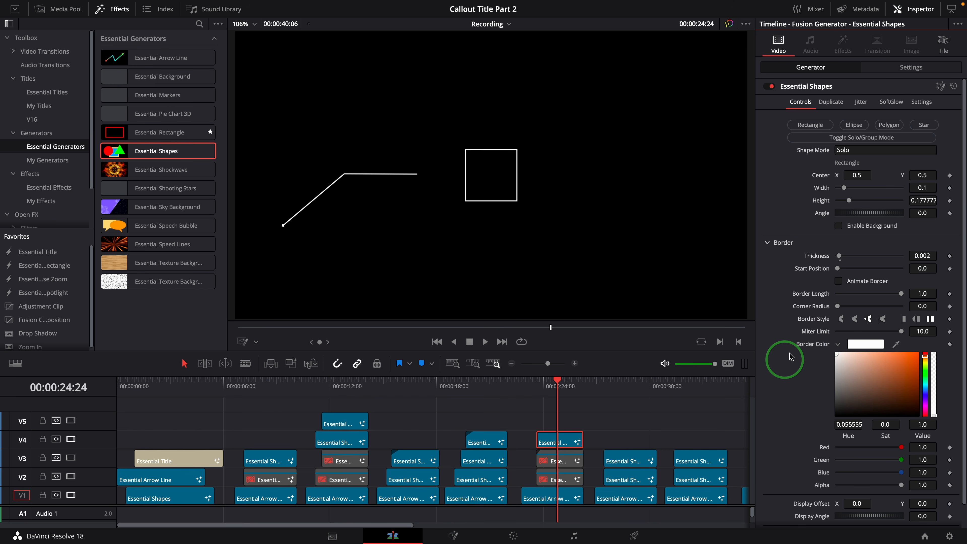
click(838, 282)
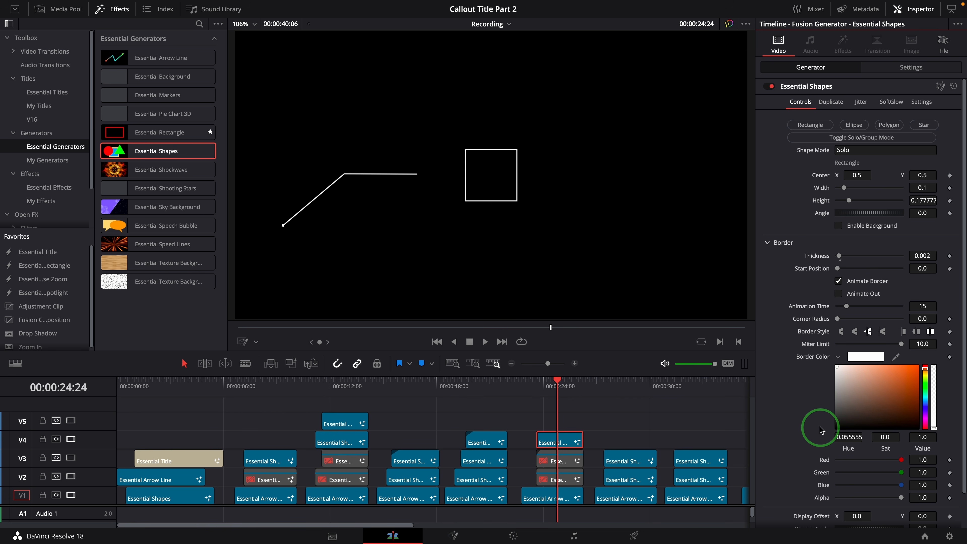
In Group mode, resize the V4 rectangle to about 0.287 by 0.129 and move the ellipse to about 0.778, 0.283.
click(855, 138)
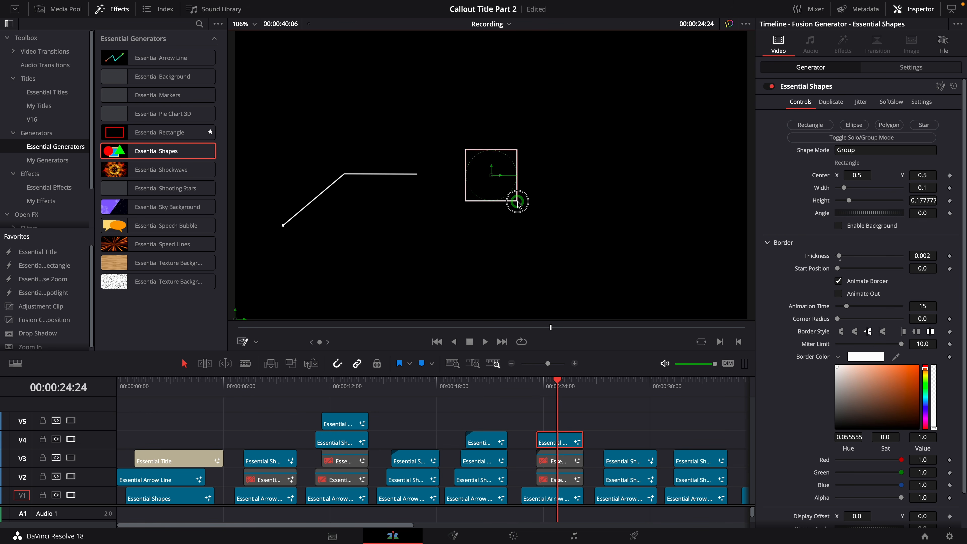
drag(516, 200, 565, 194)
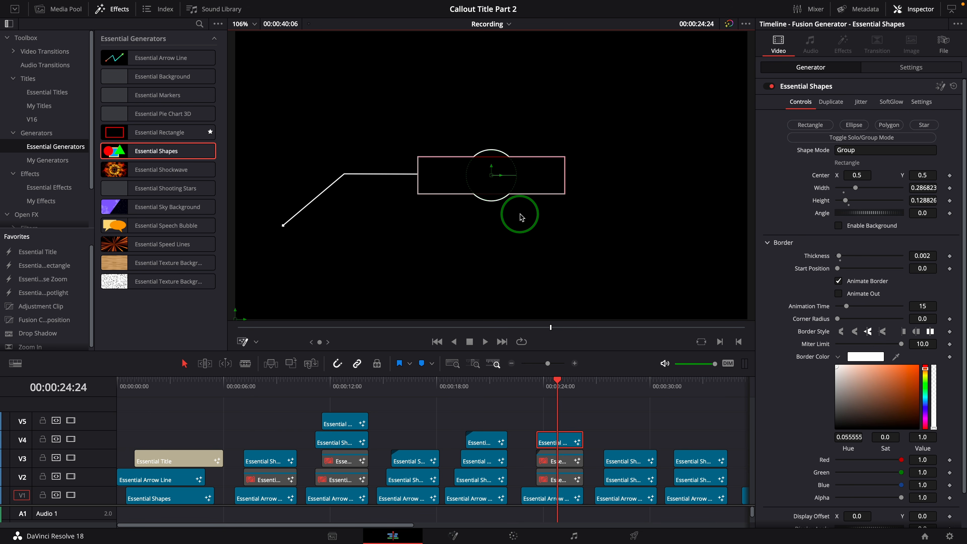
click(853, 125)
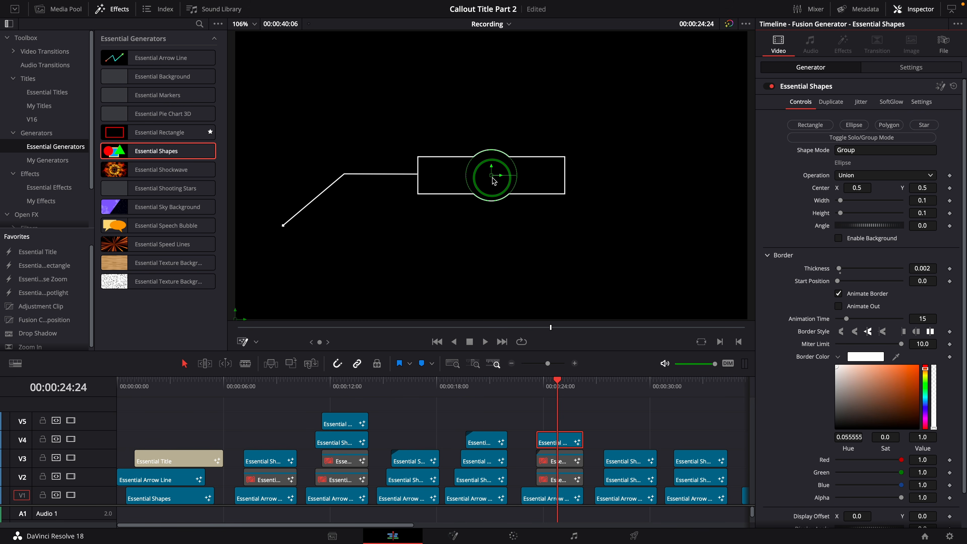
drag(494, 181, 635, 240)
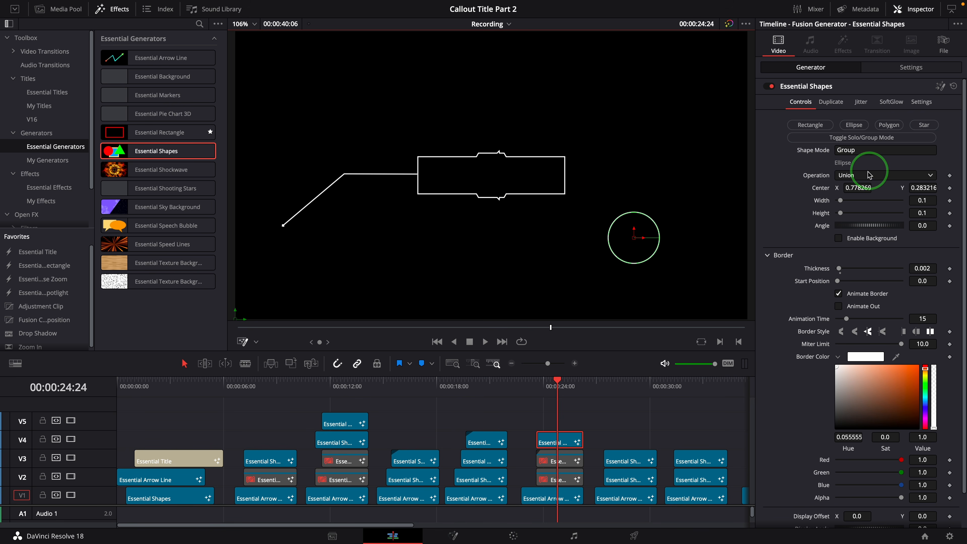
Move the star of the sixth callout's V4 shape to about 0.786, 0.299 and set its operation to Subtract.
click(860, 174)
drag(493, 183, 638, 233)
click(849, 176)
click(848, 211)
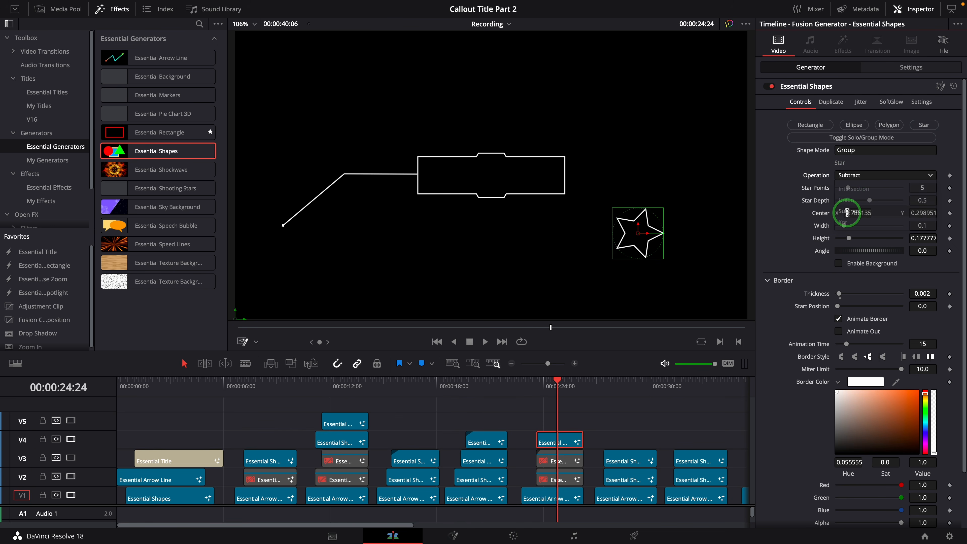
Set the V4 polygon's operation to Intersection, resize it to about 0.544 by 0.295 and rotate it to about 50.9 degrees.
click(889, 124)
click(862, 176)
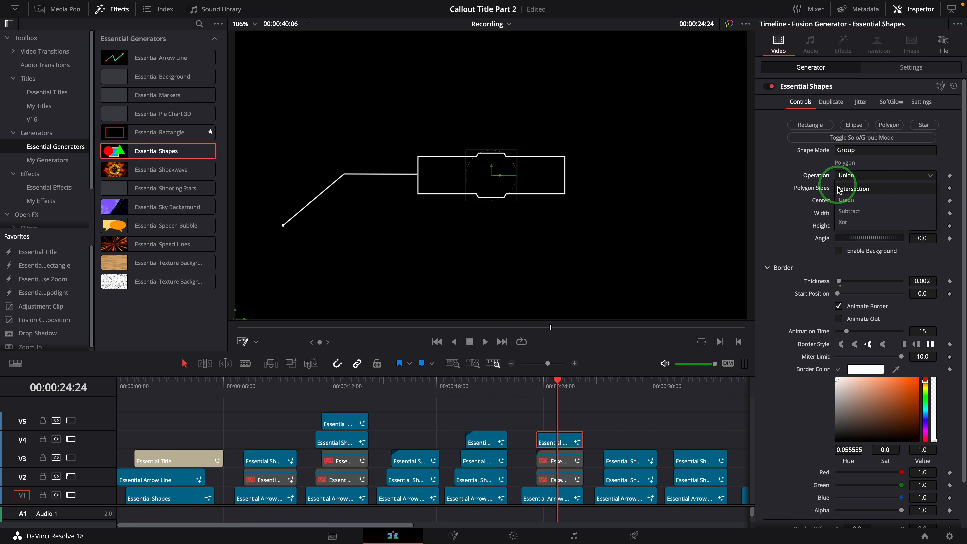
click(849, 187)
click(510, 187)
drag(518, 203, 555, 198)
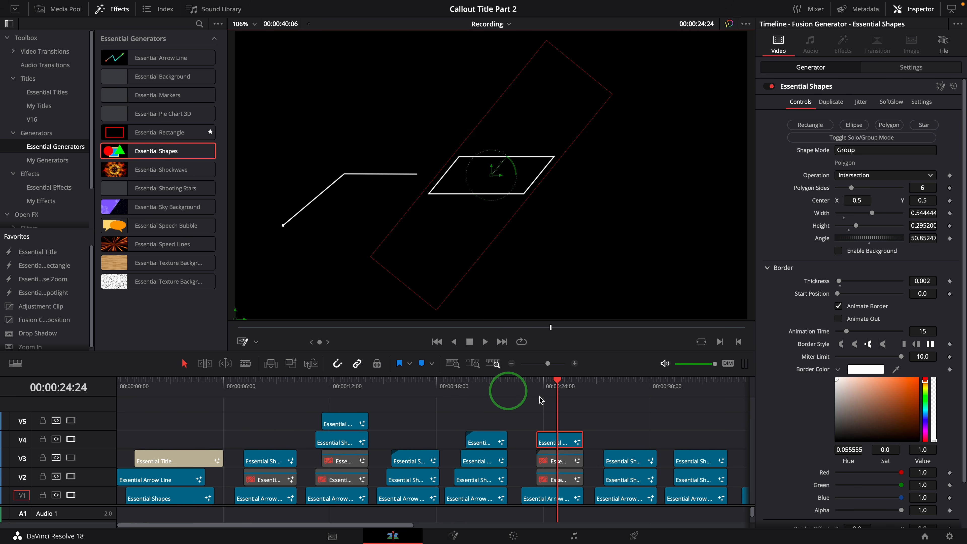
Duplicate the sixth callout's V4 shape onto V5, and give the copy a solid white background with no border animation.
click(561, 446)
drag(544, 441, 568, 424)
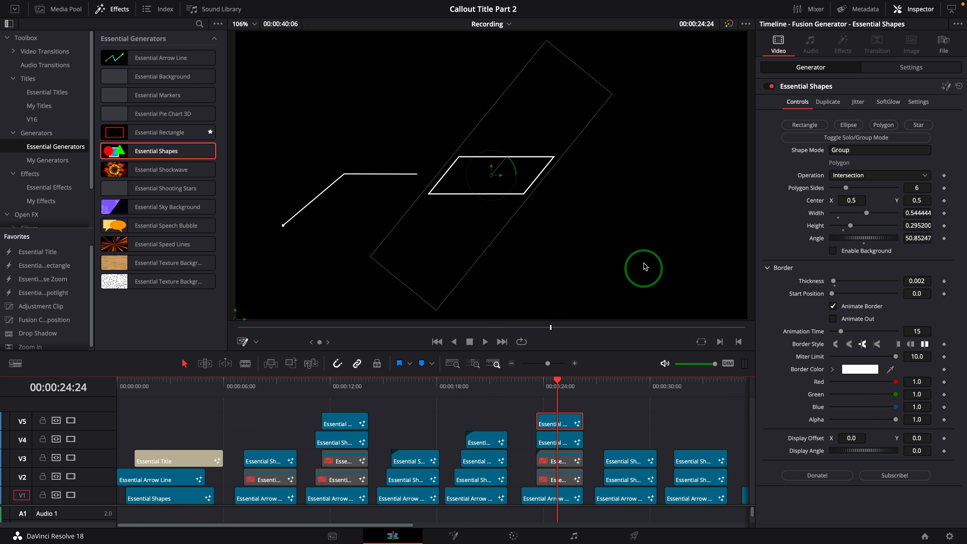
click(832, 251)
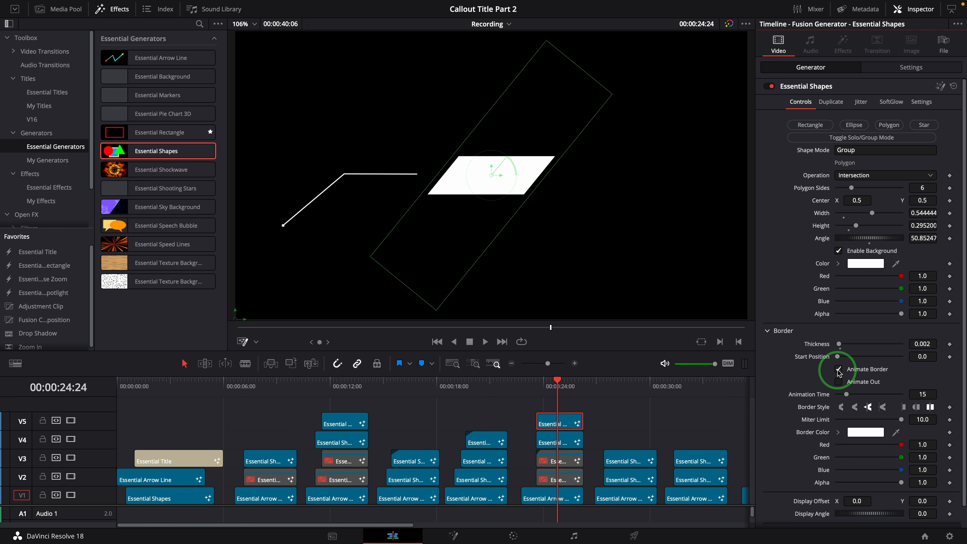
click(849, 371)
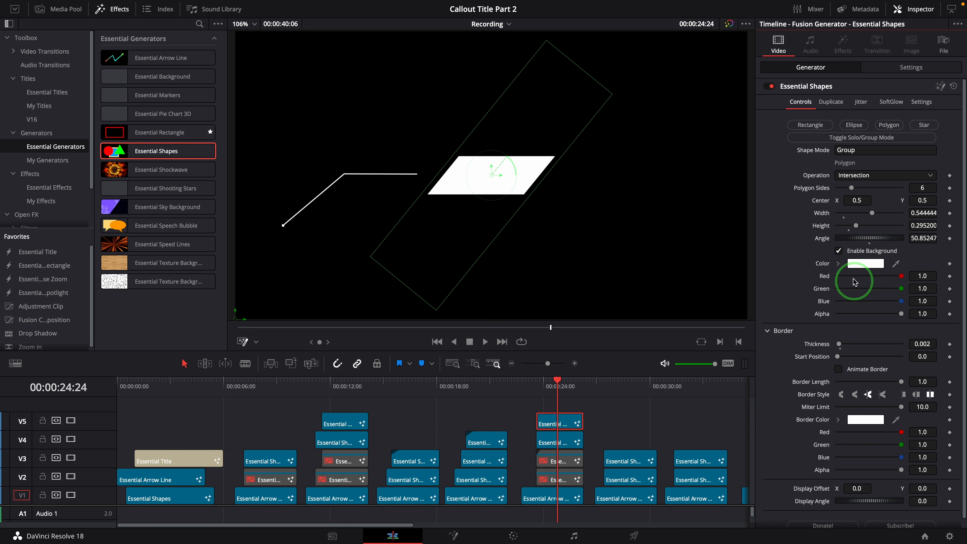
Narrow the V5 copy's polygon to a height of about 0.035 and set its display offset X to -0.119.
click(890, 126)
drag(543, 181, 506, 171)
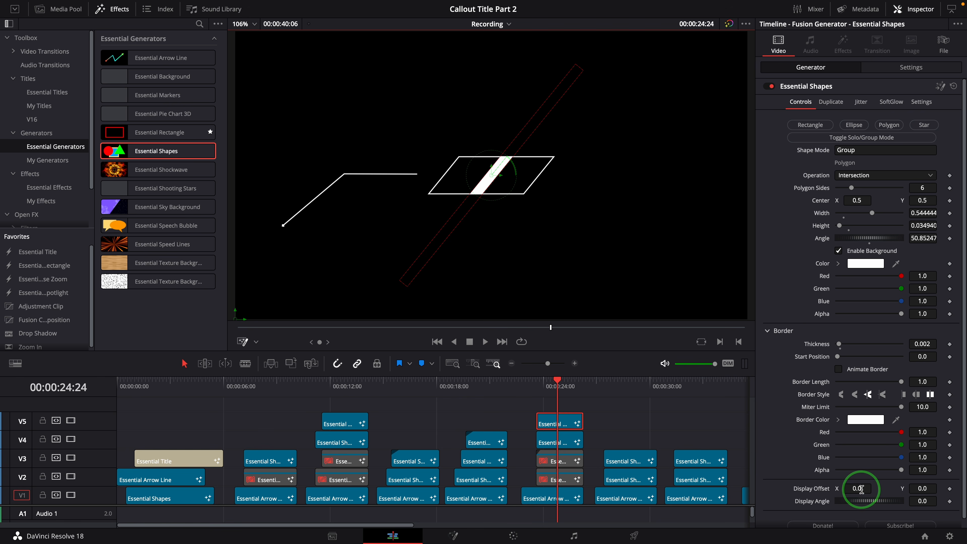
drag(861, 489, 809, 478)
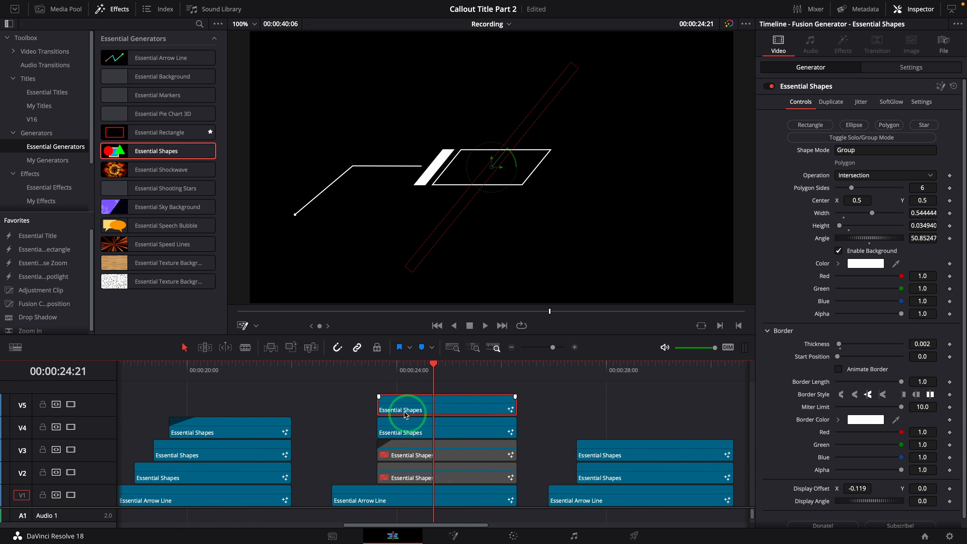
Add a short fade-in to the V5 stripe and extend the arrow line to reach it, checking the sixth callout in playback.
drag(379, 396, 396, 398)
click(414, 166)
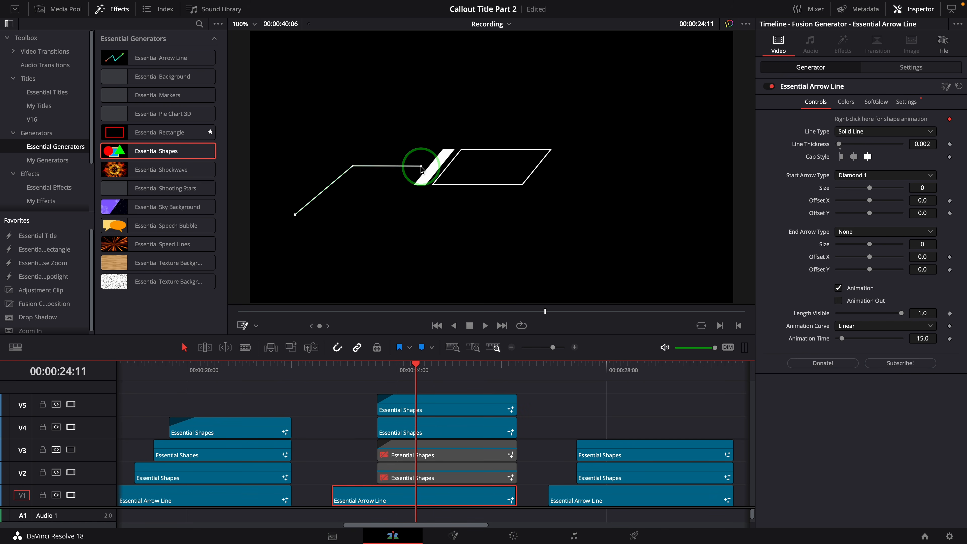
click(377, 382)
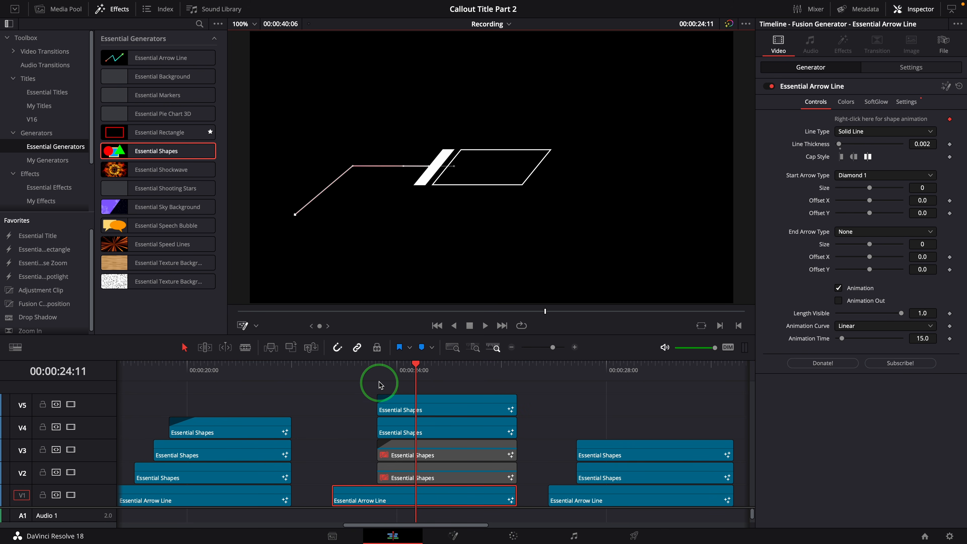
click(341, 382)
key(space)
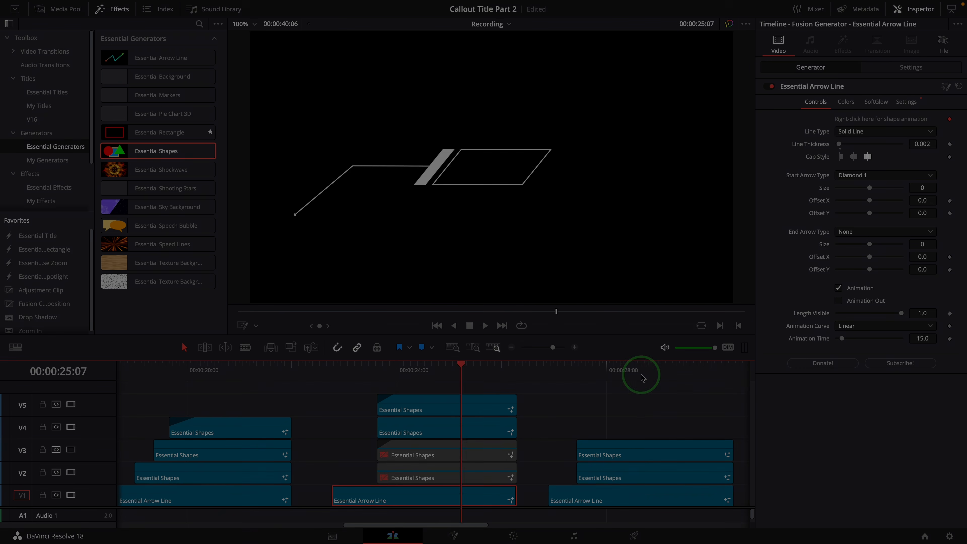
Resize the intersecting polygon in the seventh callout's V2 shape to about 0.265 by 0.357.
scroll(702, 399, right, 2)
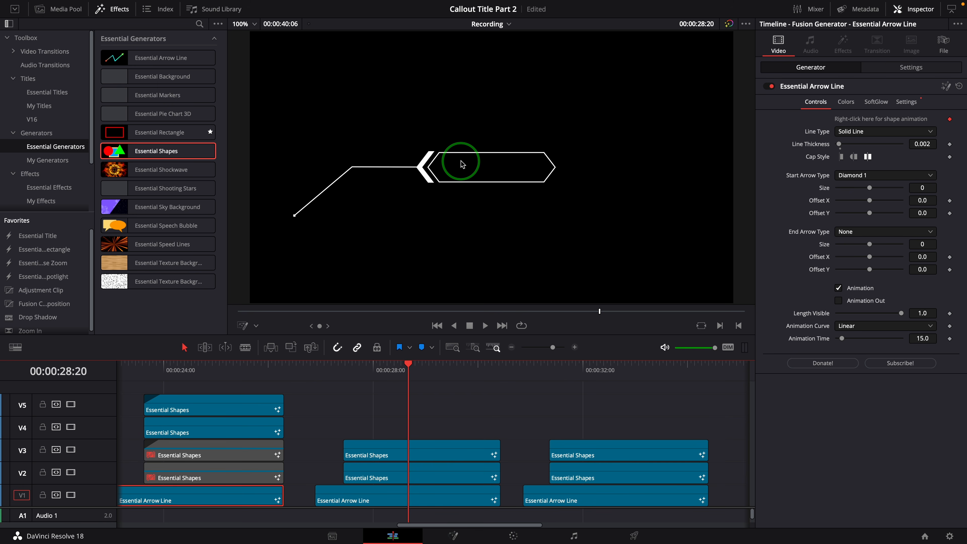
click(446, 474)
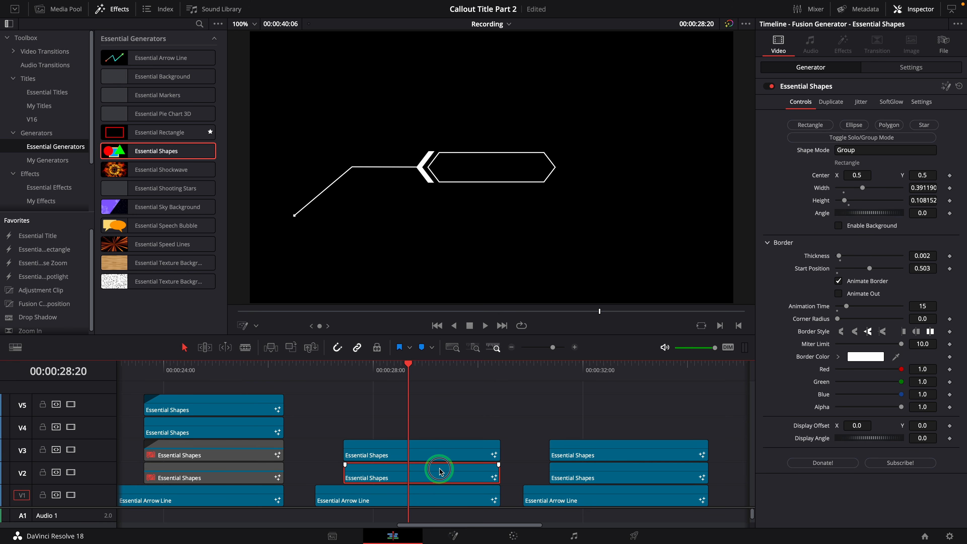
click(889, 125)
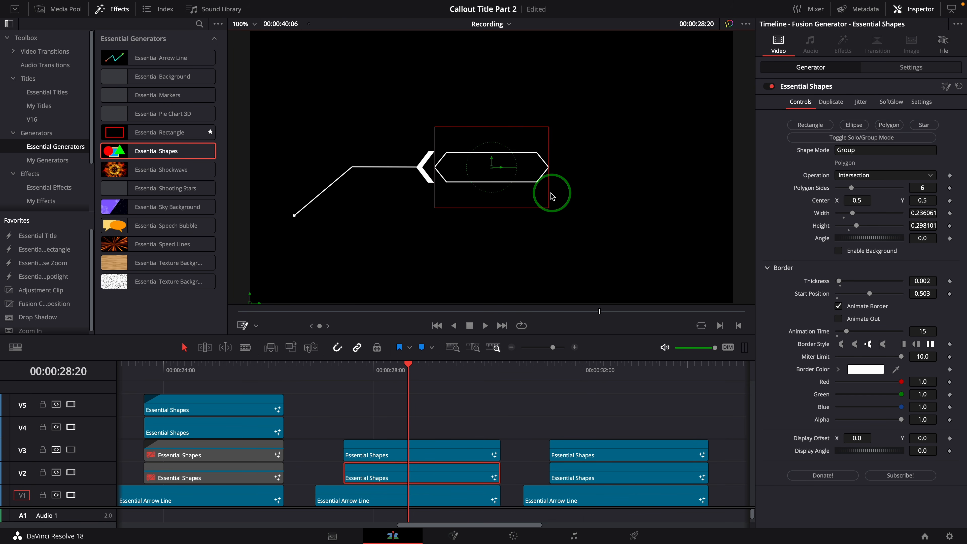
drag(490, 209, 490, 216)
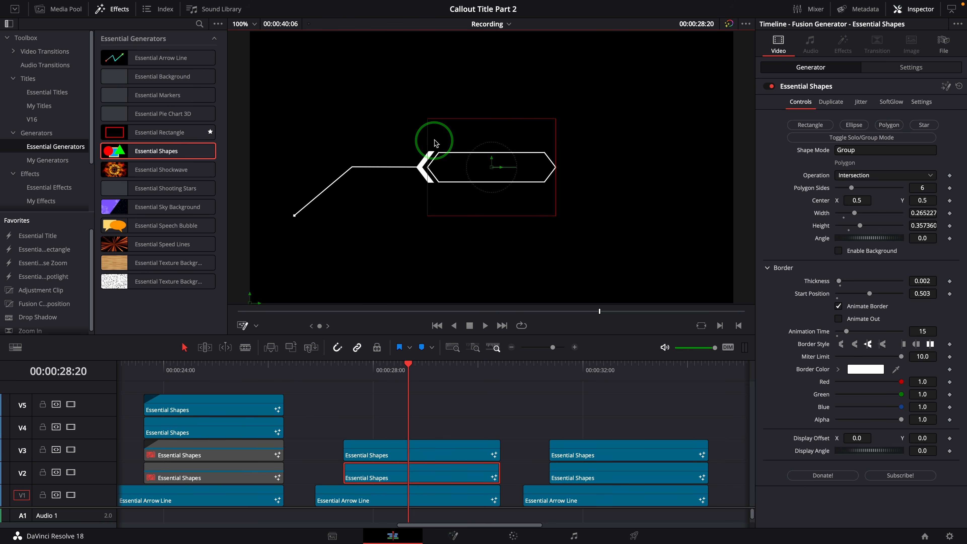
Disable the seventh callout's V3 clip and duplicate its V2 shape onto V4.
click(426, 456)
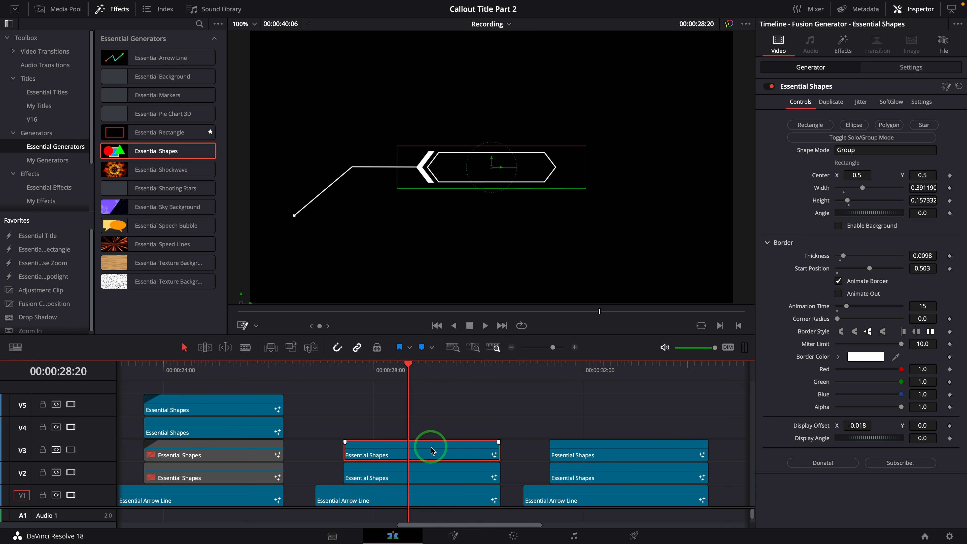
key(d)
click(426, 483)
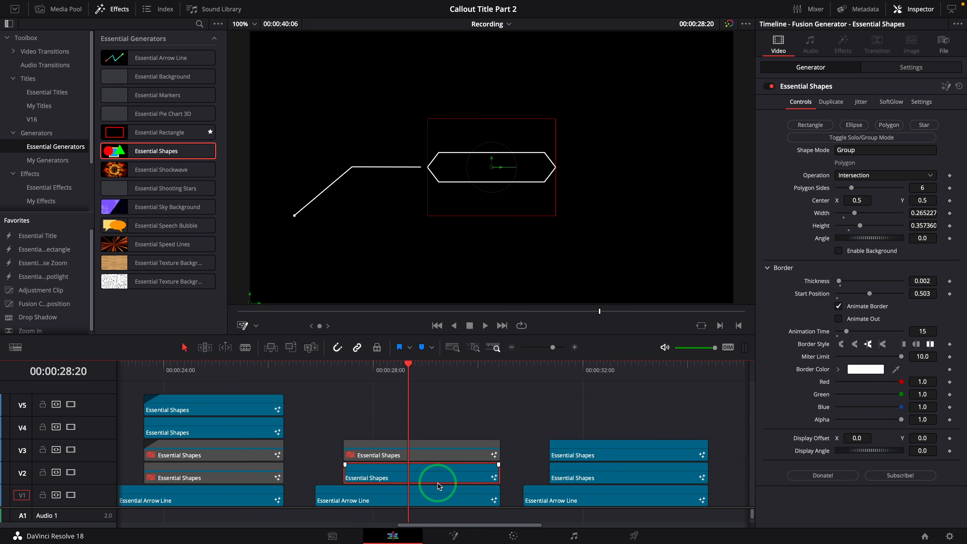
drag(435, 479, 428, 426)
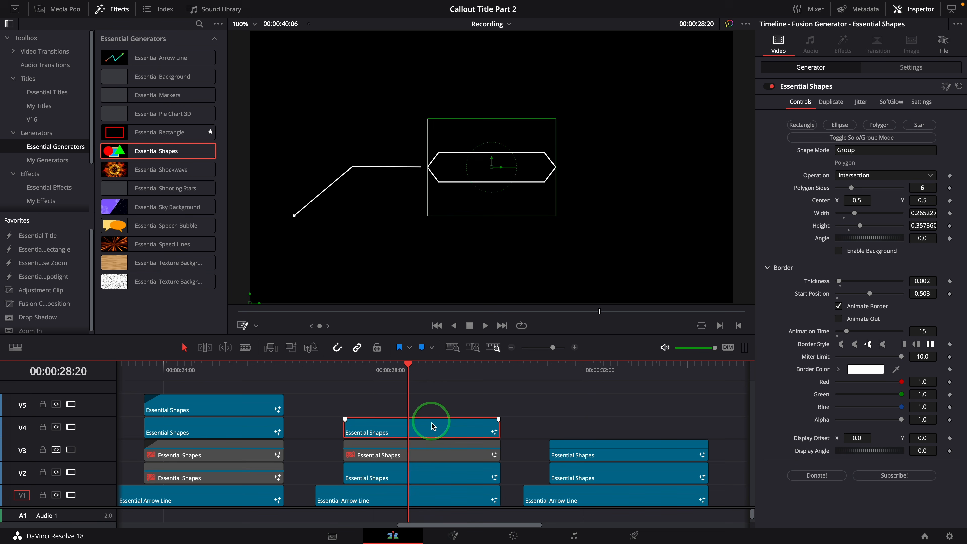
Give the V4 copy a border thickness of 0.011 and display offset X of -0.016, and heighten its rectangle to about 0.16.
click(417, 366)
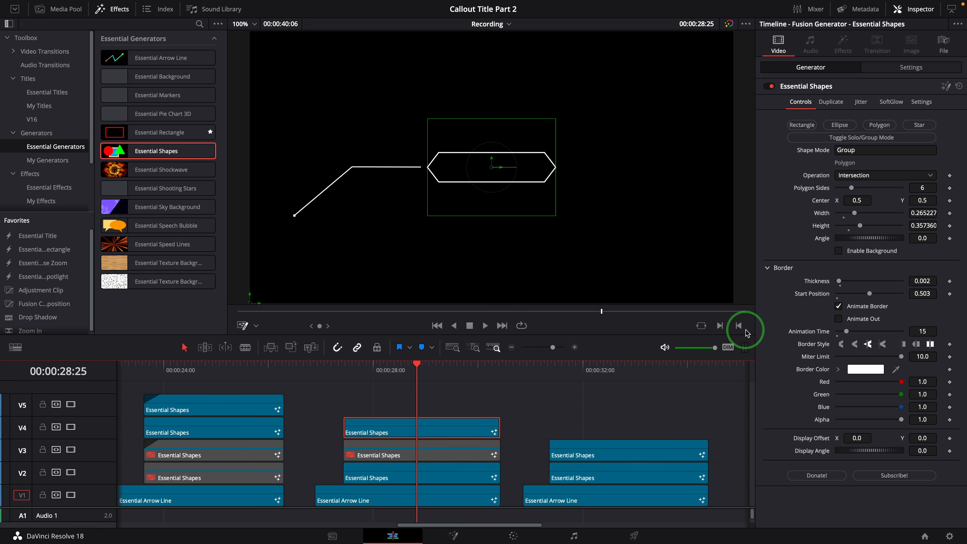
drag(838, 281, 844, 285)
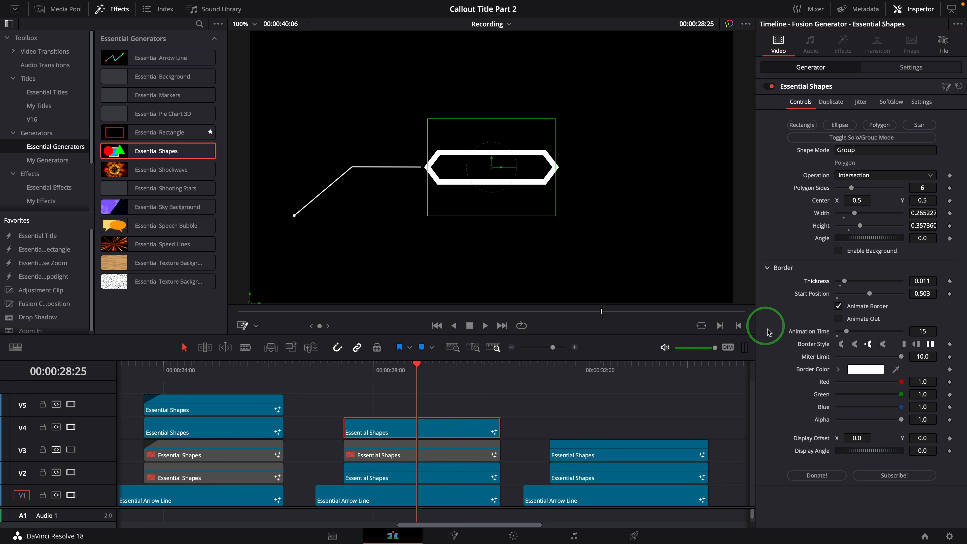
drag(856, 437, 848, 438)
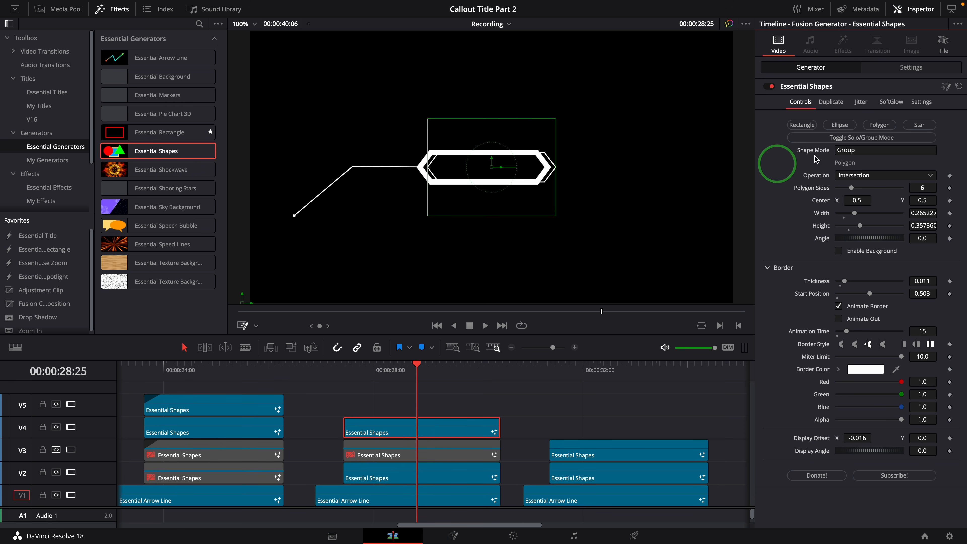
click(802, 125)
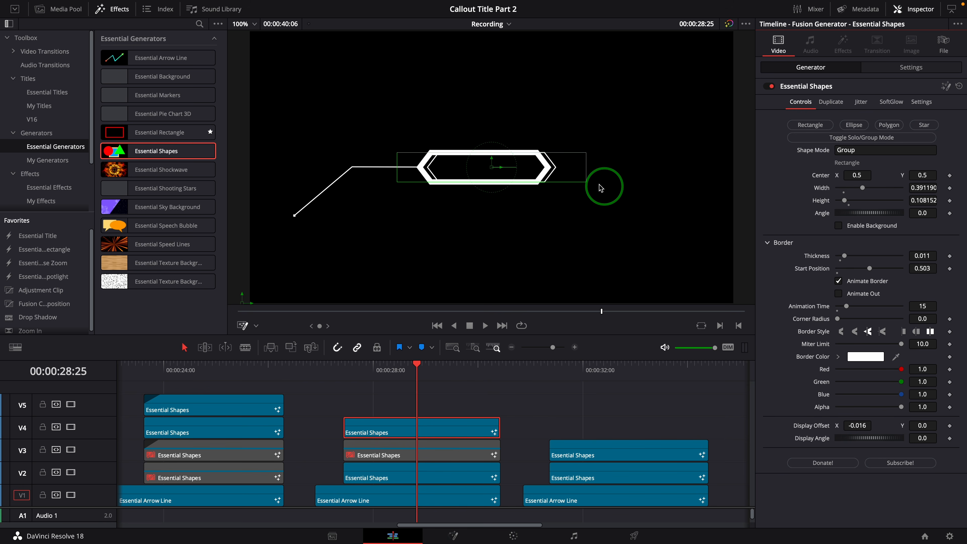
drag(561, 185, 561, 191)
Apply the Essential Mask effect to the seventh callout's V4 shape and show the mask's controls.
click(53, 187)
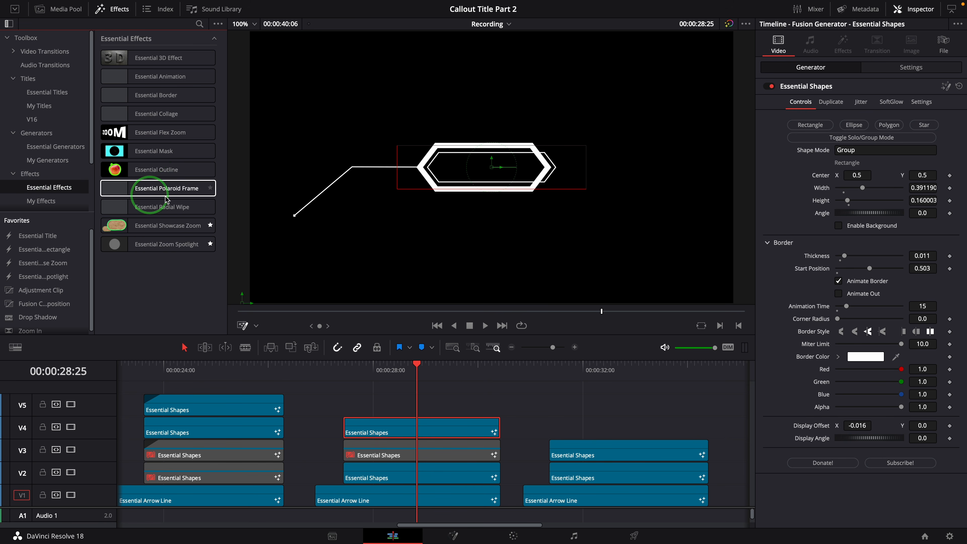
click(151, 155)
drag(152, 154, 410, 425)
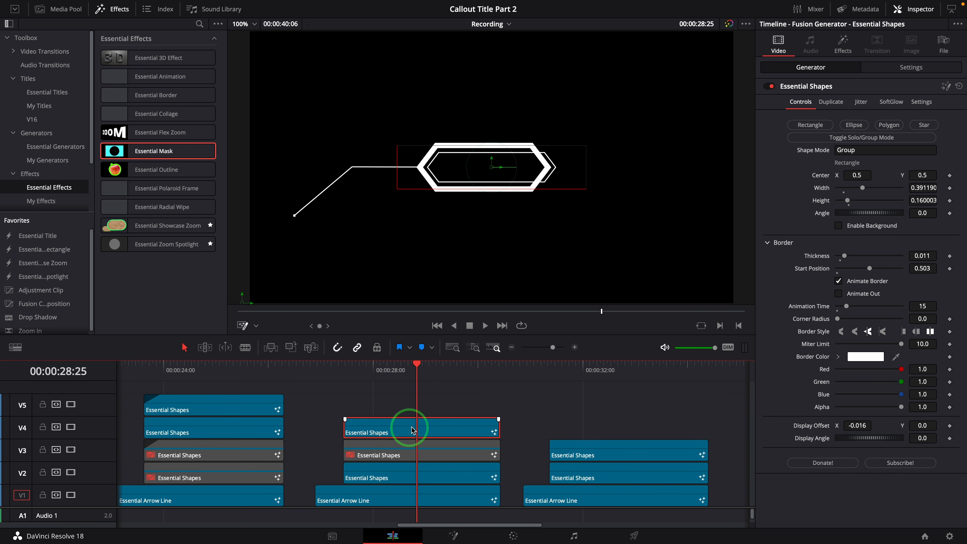
click(843, 42)
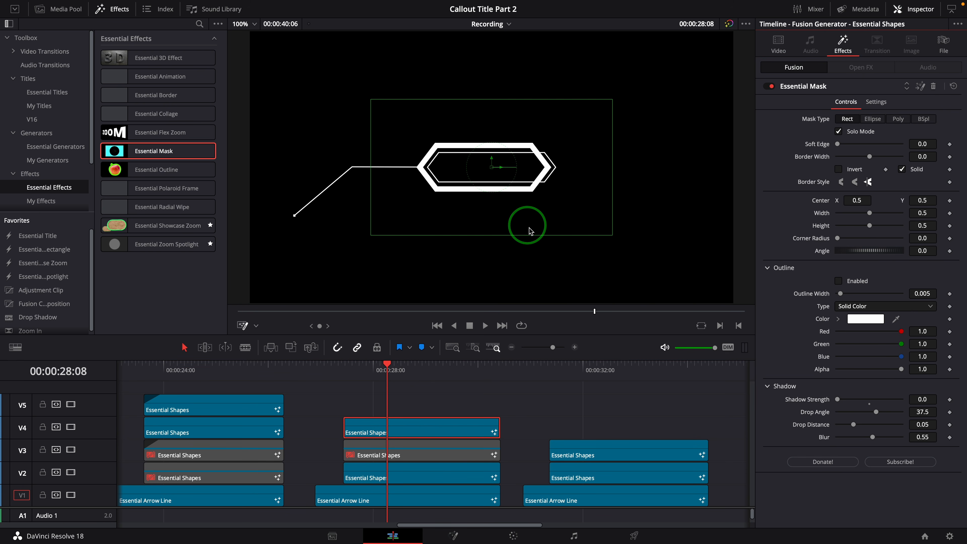
Resize the rectangular mask to about 0.352 by 0.115 and centre it at about X 0.209 so only the copy's pointed start shows.
drag(611, 178, 577, 176)
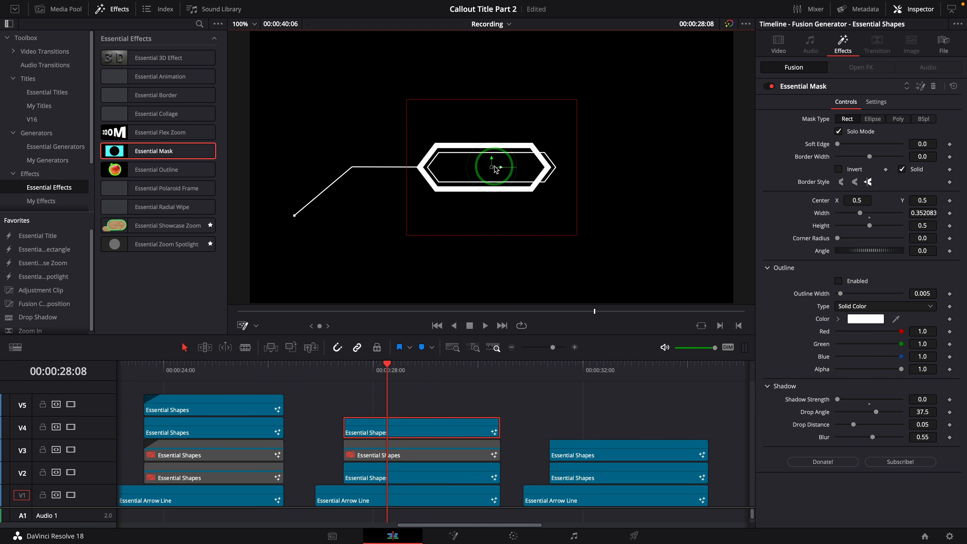
drag(492, 167, 355, 170)
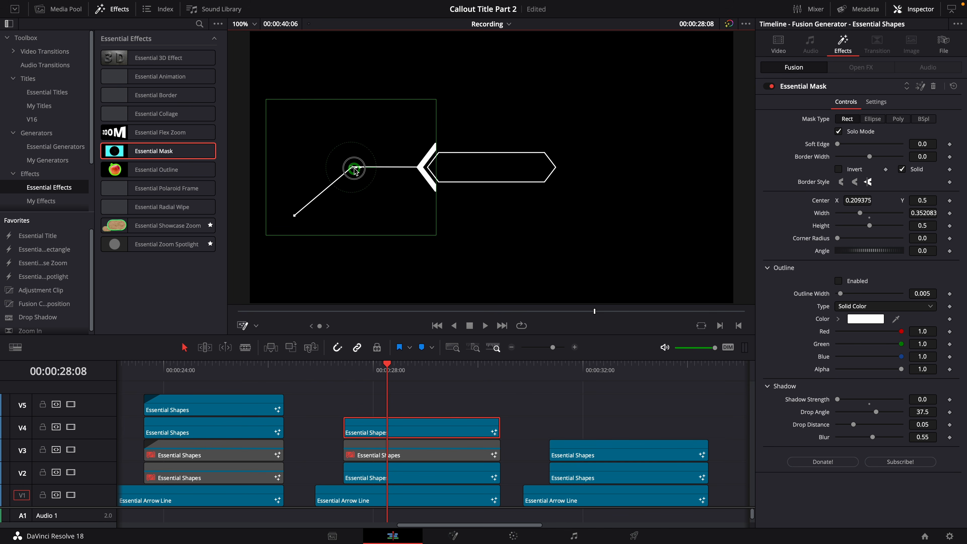
drag(368, 239, 375, 185)
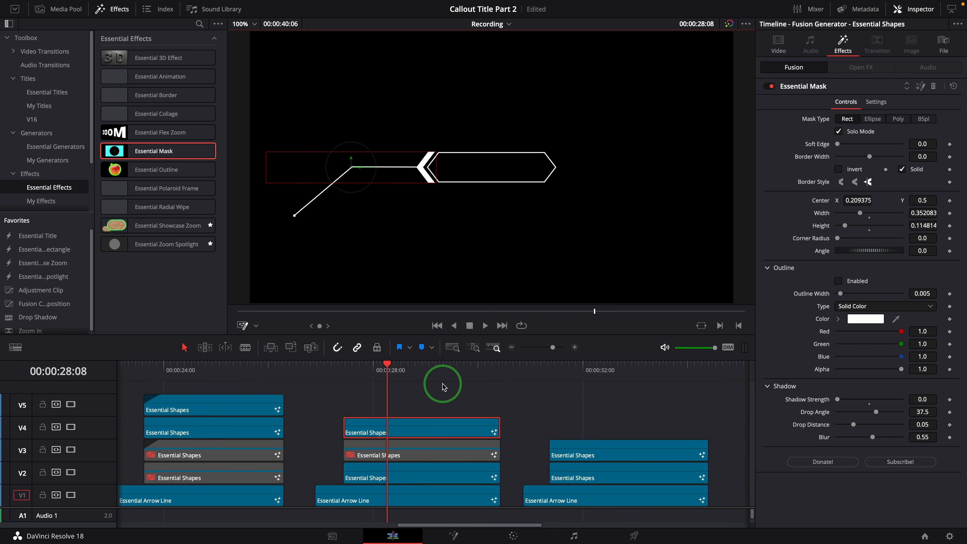
Play the seventh callout from its start to examine its border and chevron animation.
drag(352, 367, 341, 373)
key(space)
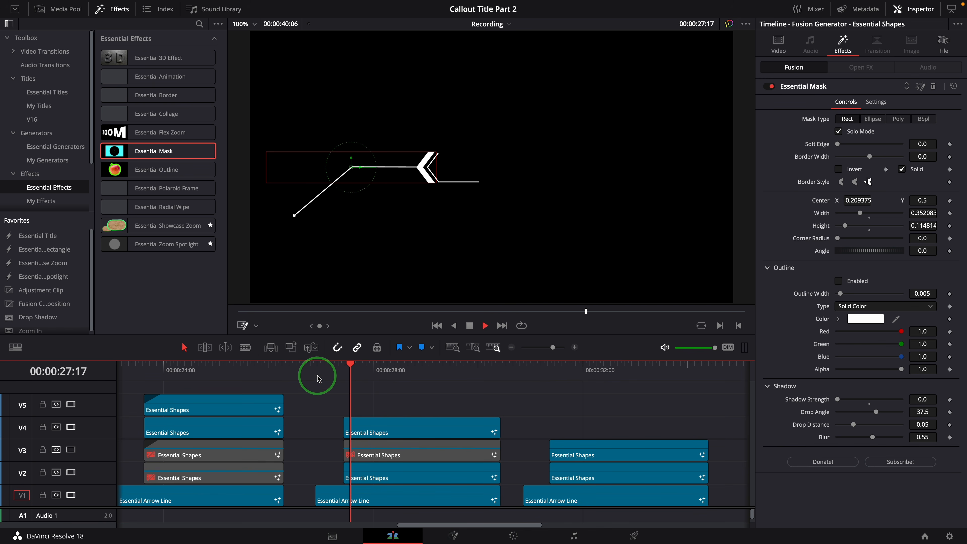
key(space)
click(240, 328)
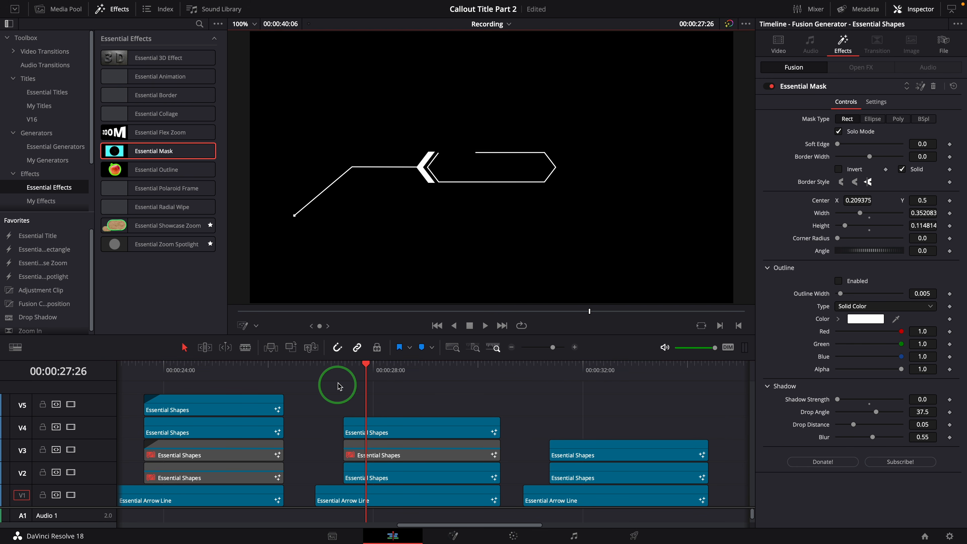
click(340, 371)
key(space)
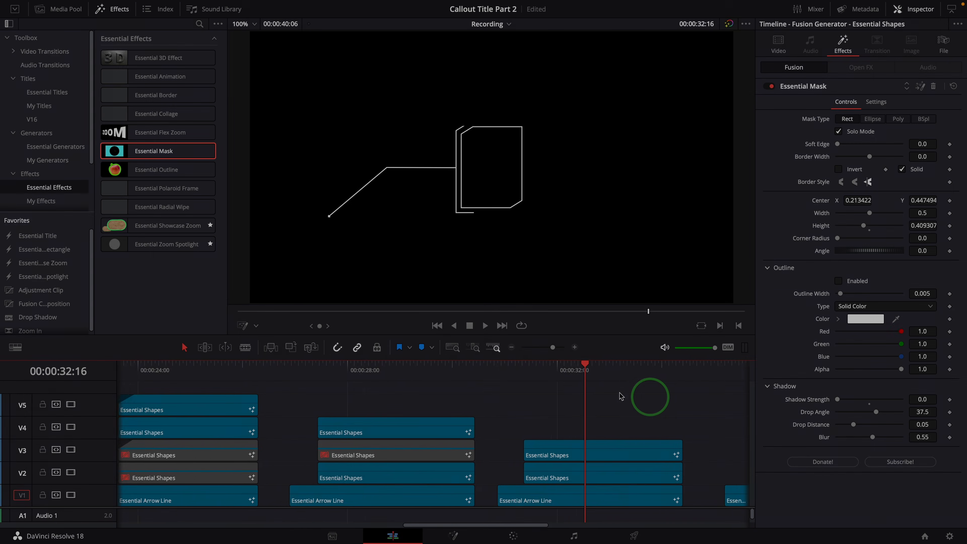
In the eighth callout's V2 shape, try rotating the intersecting polygon, and set the rectangle's height to about 0.309.
drag(647, 399, 487, 390)
click(458, 474)
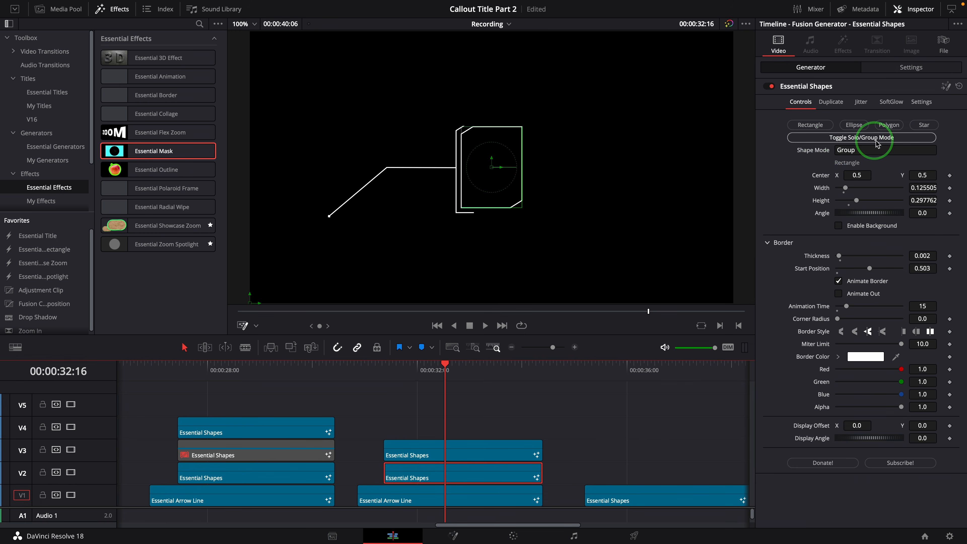
click(810, 128)
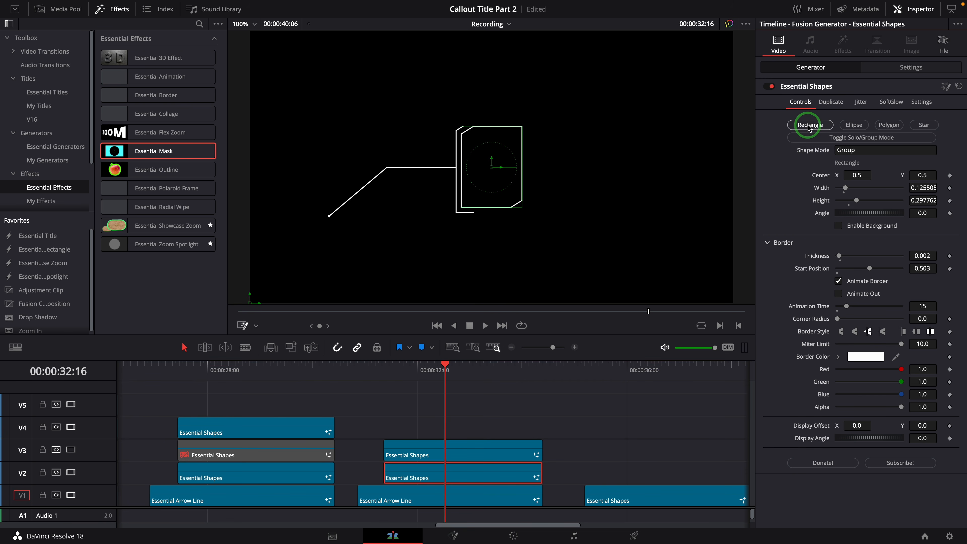
click(890, 127)
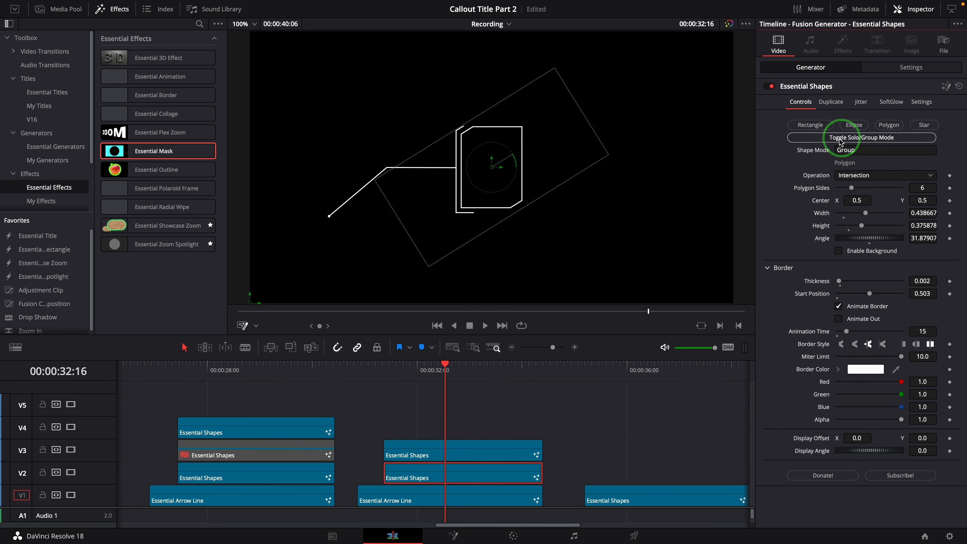
drag(519, 163, 514, 167)
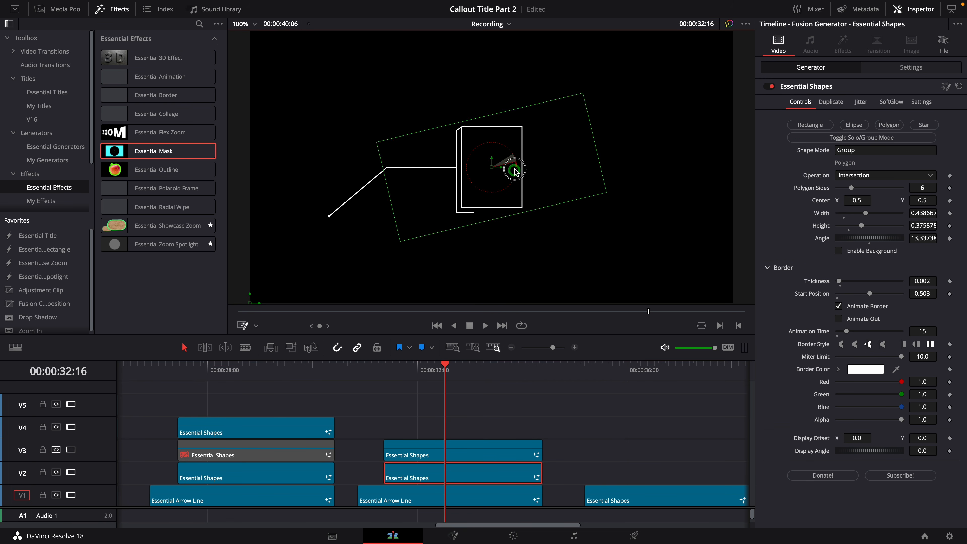
drag(492, 210, 493, 215)
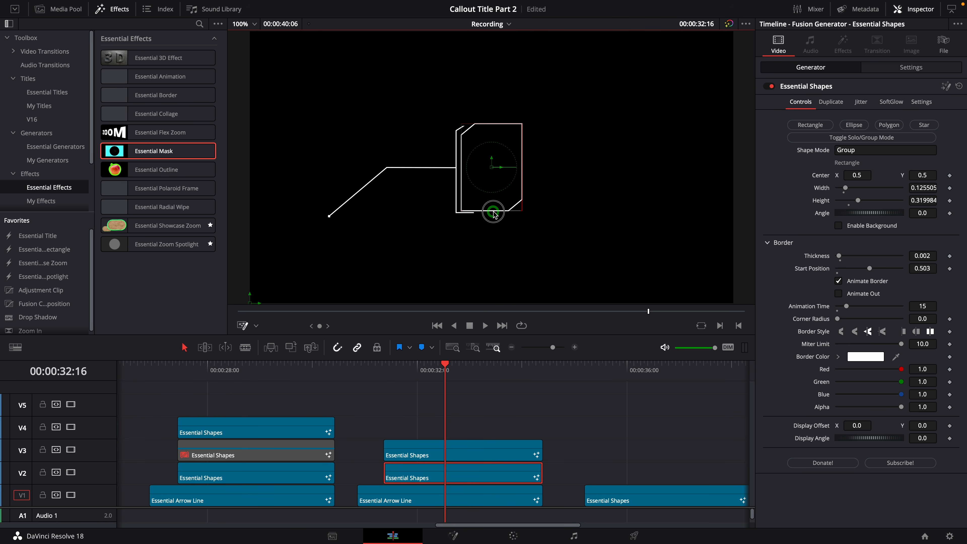
Disable the eighth callout's V3 shape and duplicate its V2 shape onto track V4.
click(491, 455)
key(d)
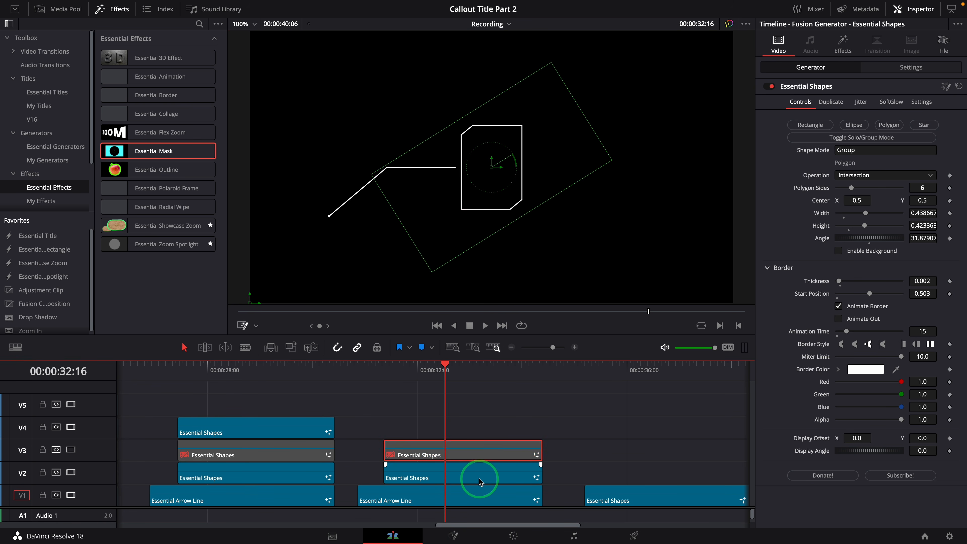
click(468, 483)
drag(468, 469, 476, 427)
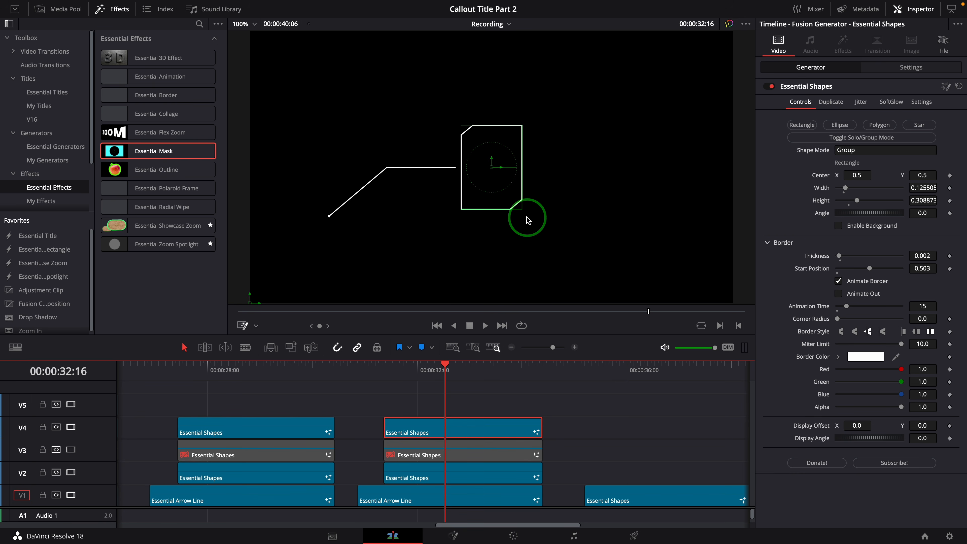
Enlarge the V4 copy's rectangle slightly beyond the inner frame and rotate its polygon to about 39.5 degrees.
mouse_move(521, 209)
mouse_down()
mouse_move(528, 195)
mouse_move(529, 214)
mouse_up()
click(879, 125)
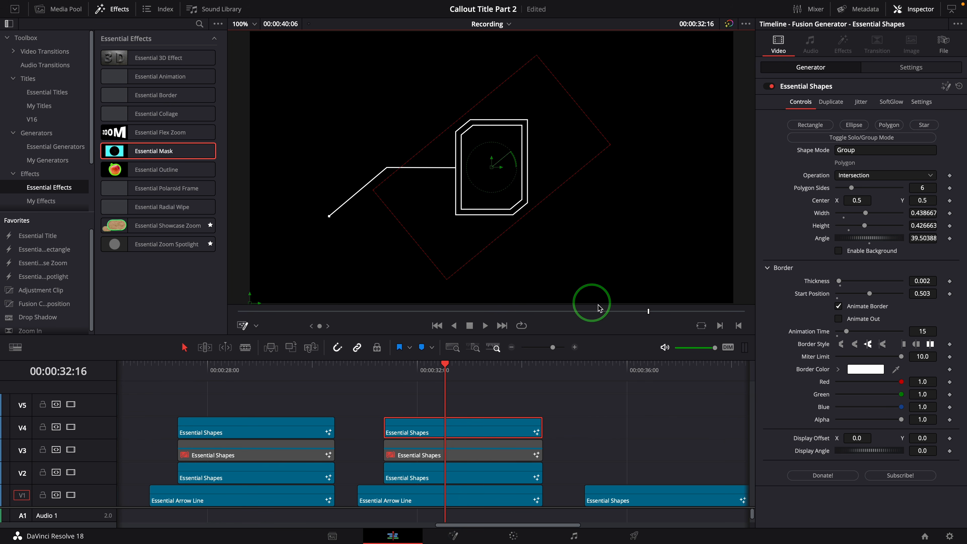
Apply Essential Mask to the V4 copy, shift the mask so only the copy's left edge shows, and set its border thickness to 0.0063.
drag(147, 156, 471, 432)
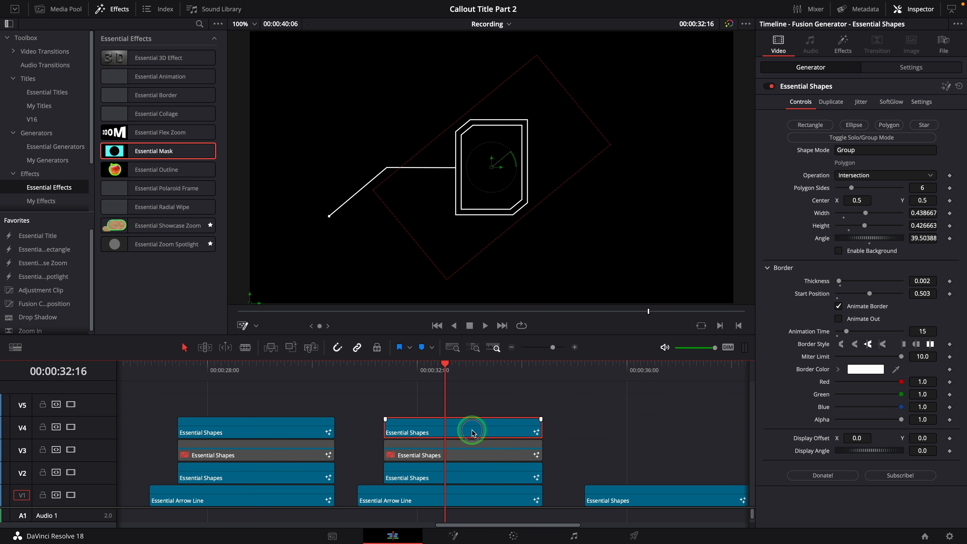
click(843, 45)
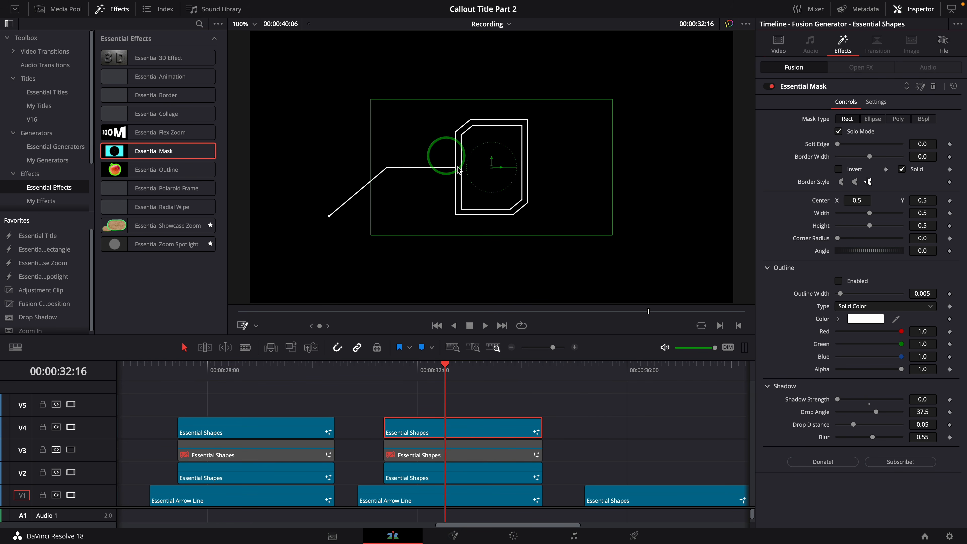
drag(499, 169, 352, 171)
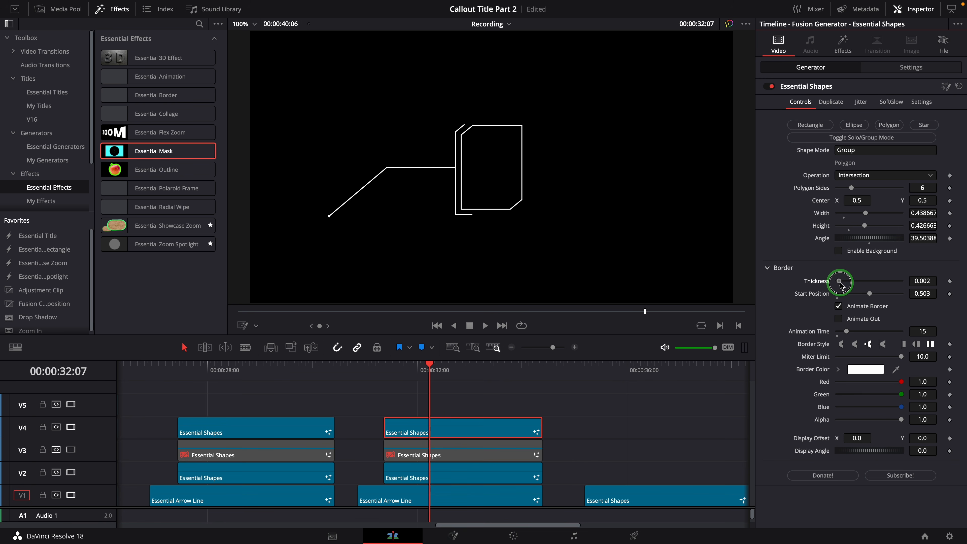
drag(840, 282, 842, 282)
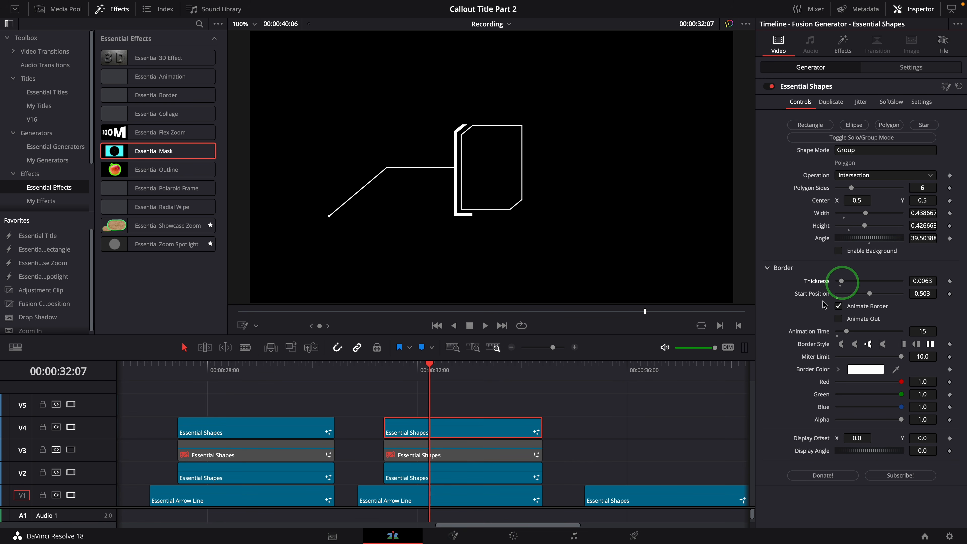
Try a yellow border colour on the V4 copy, and undo the colour changes.
drag(901, 395, 830, 409)
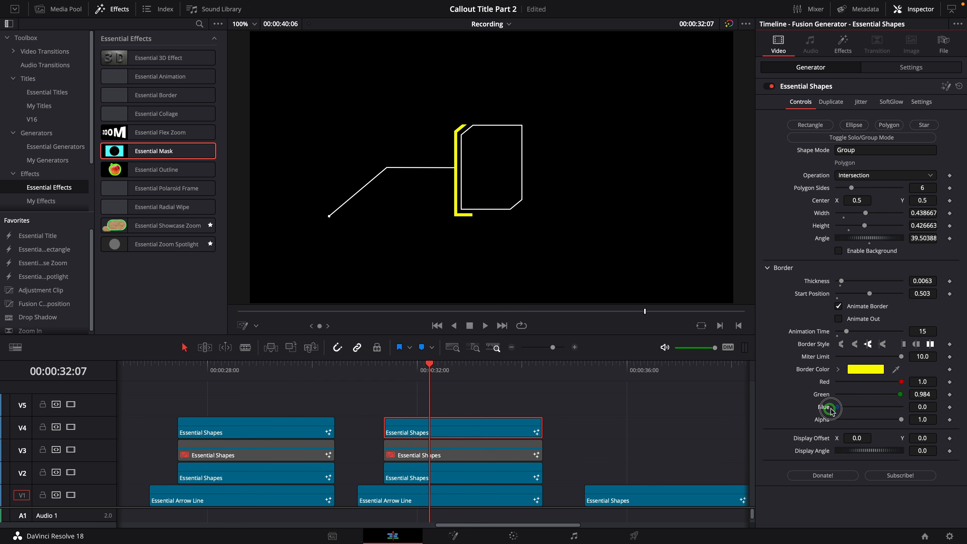
key(ctrl+z)
key(ctrl+z)
key(ctrl+z)
Play the eighth callout from its start to examine its border animation, and return to the seventh callout.
click(470, 366)
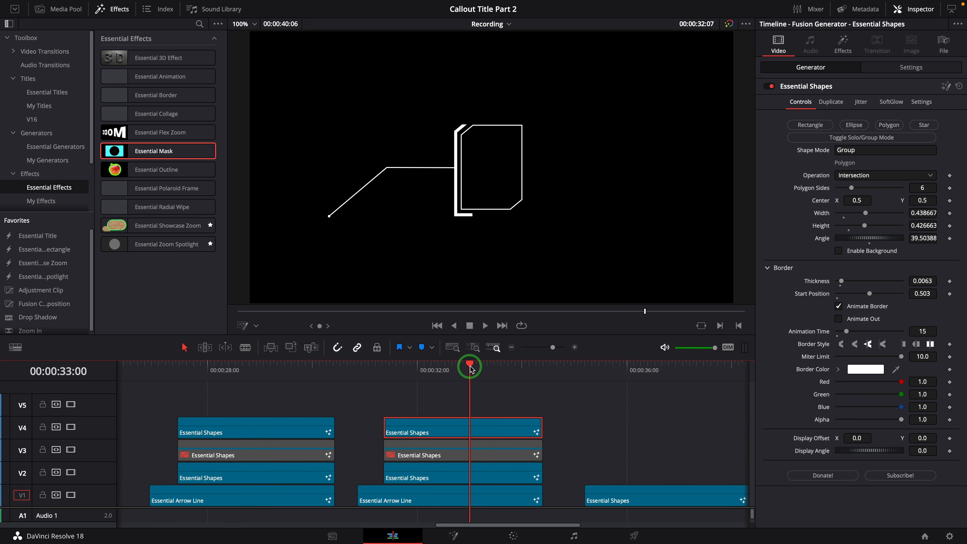
key(space)
click(360, 368)
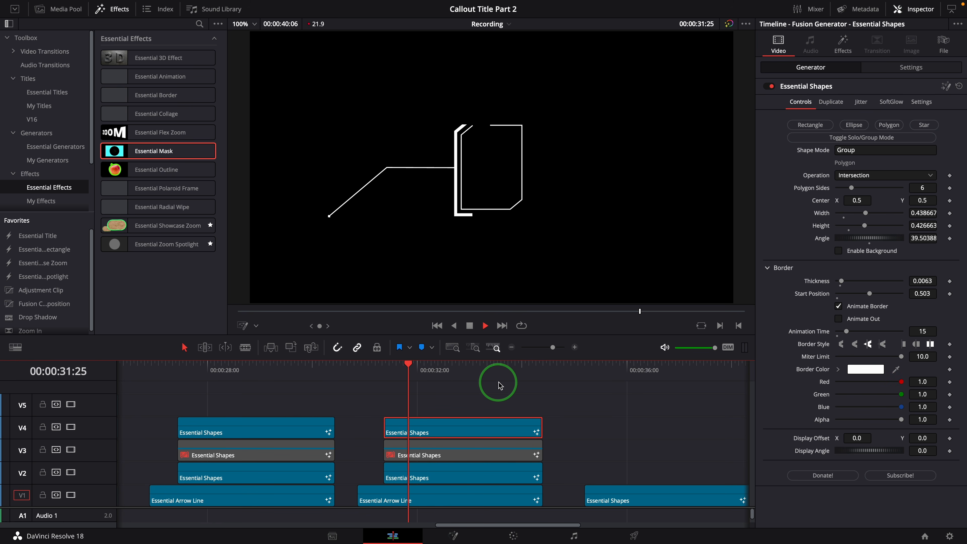
key(space)
click(301, 366)
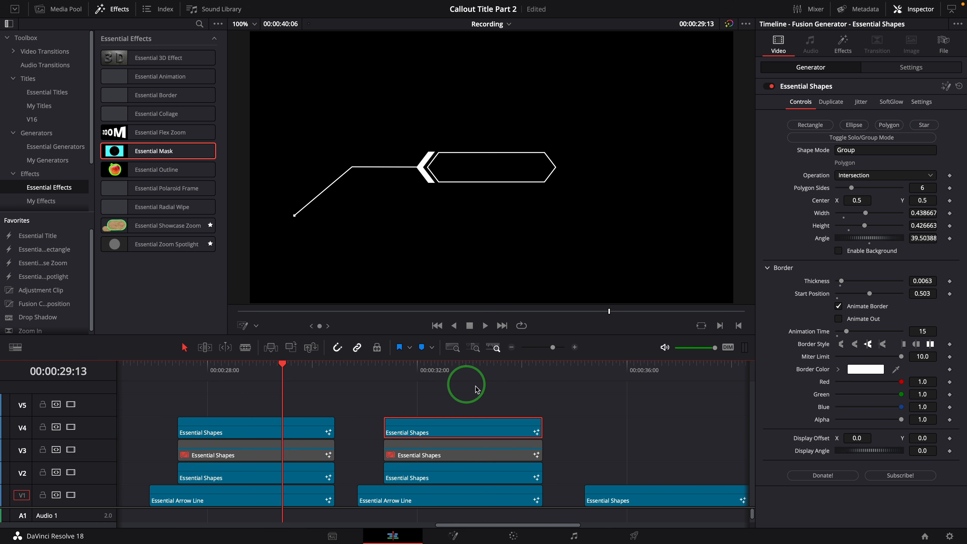
Add an Essential Arrow Line on track V2 above the ninth callout's solo rectangle and show it at 00:00:37:03.
scroll(460, 389, down, 6)
drag(464, 376, 160, 372)
drag(494, 382, 605, 415)
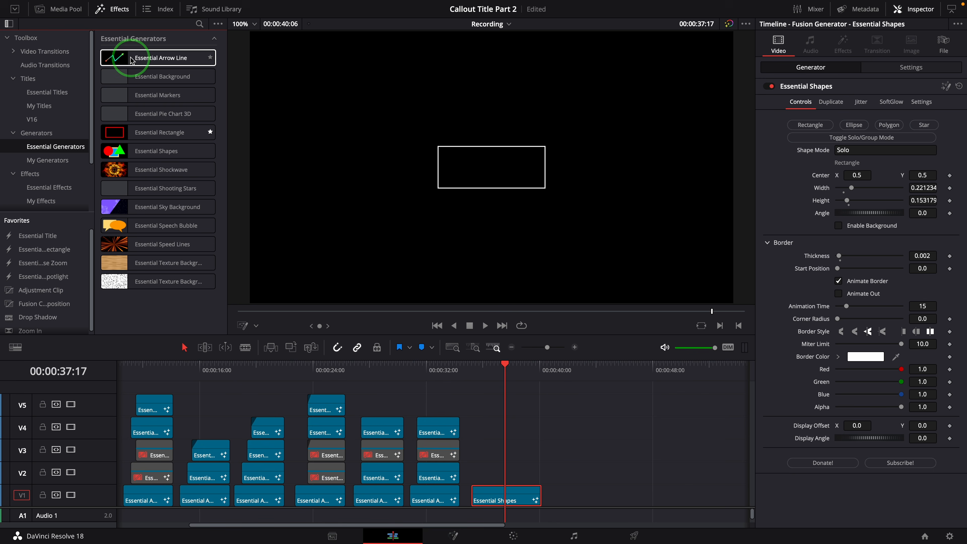
drag(130, 59, 512, 479)
click(513, 480)
click(498, 364)
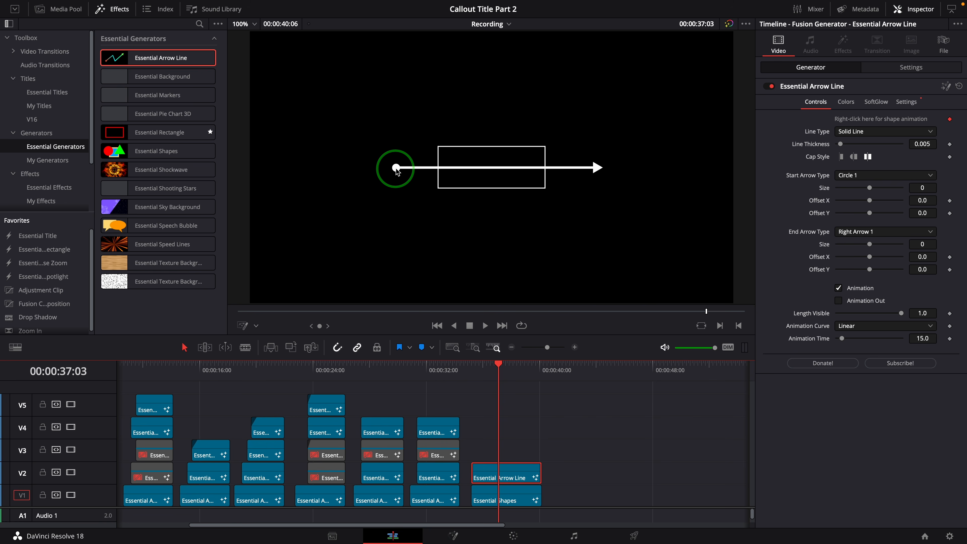
Select all points of the ninth callout's arrow line and delete them.
click(585, 171)
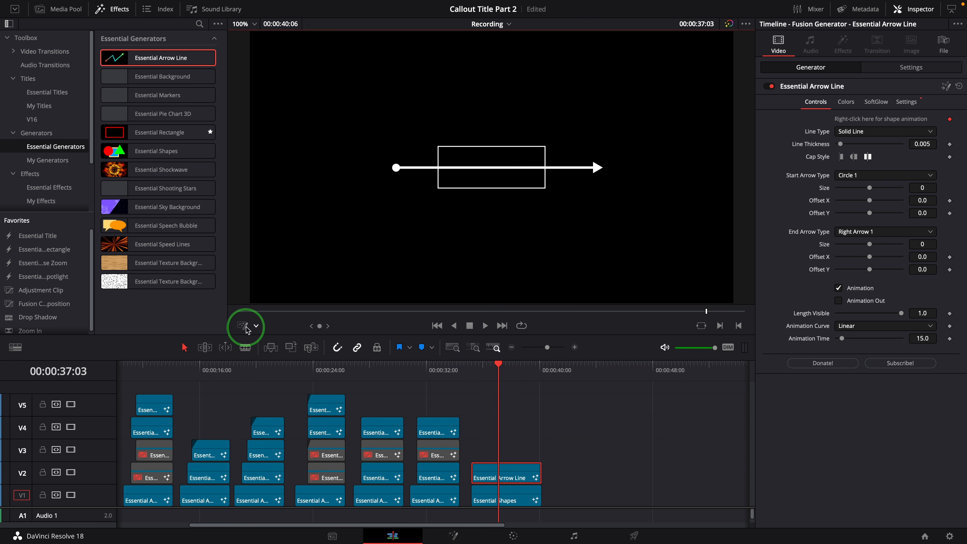
right_click(557, 187)
mouse_move(647, 207)
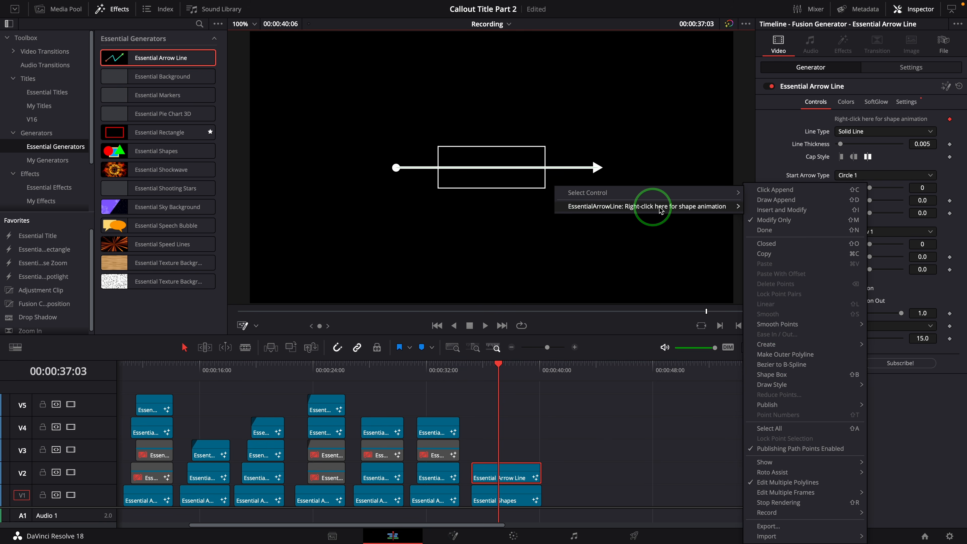
click(795, 429)
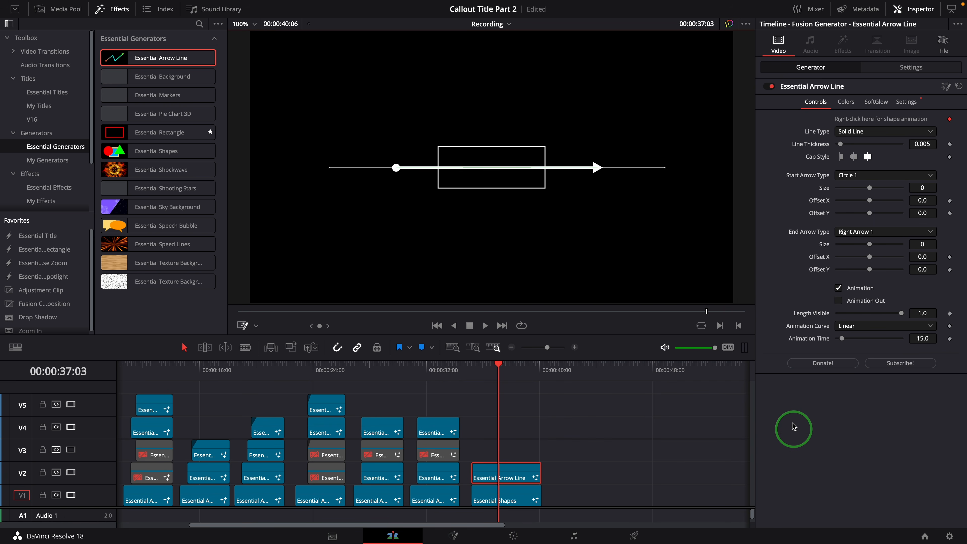
right_click(413, 200)
mouse_move(578, 220)
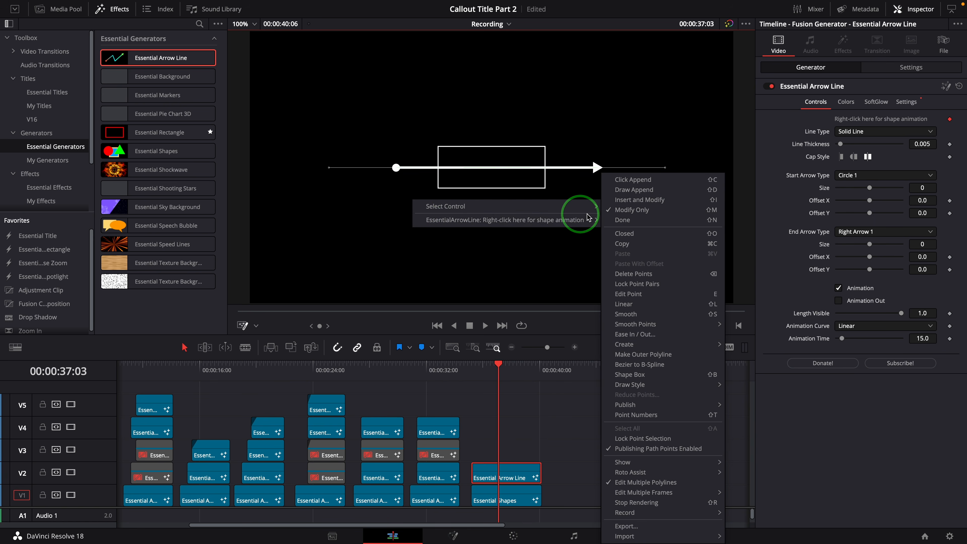
click(675, 279)
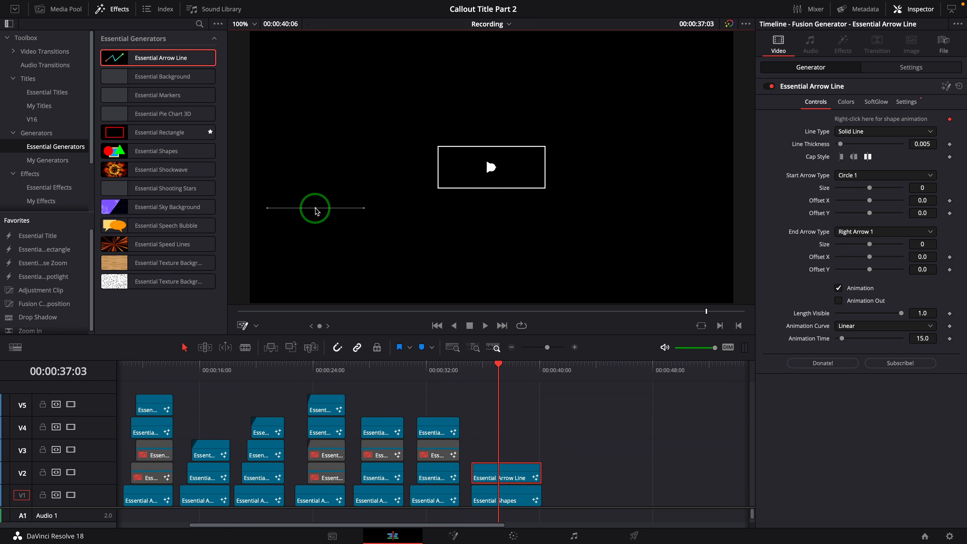
Try drawing a new arrow line path with angled segments below the rectangle, and undo it.
drag(316, 208, 343, 179)
click(385, 193)
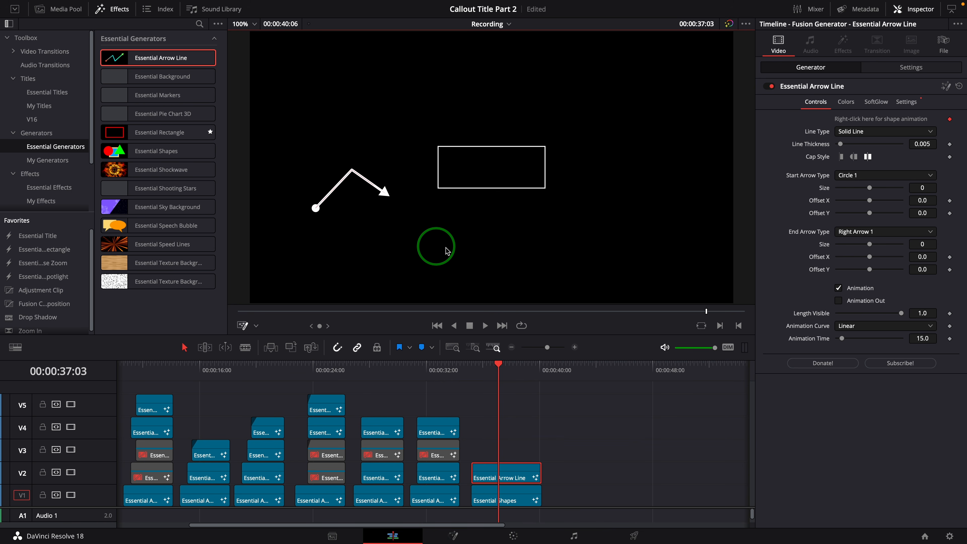
click(494, 231)
click(388, 264)
key(ctrl+z)
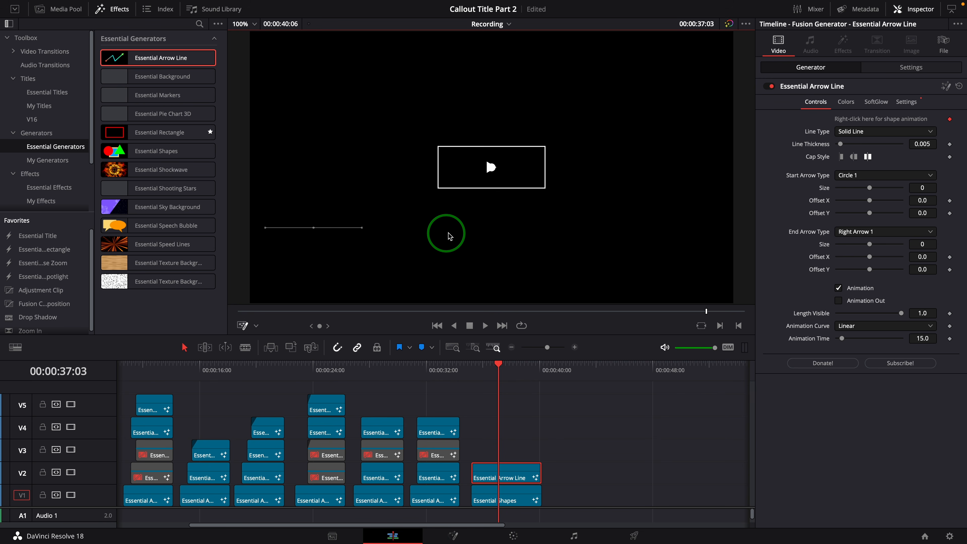
Try drawing a stepped arrow line path with right-angled turns and a zigzag end, and undo it.
click(430, 233)
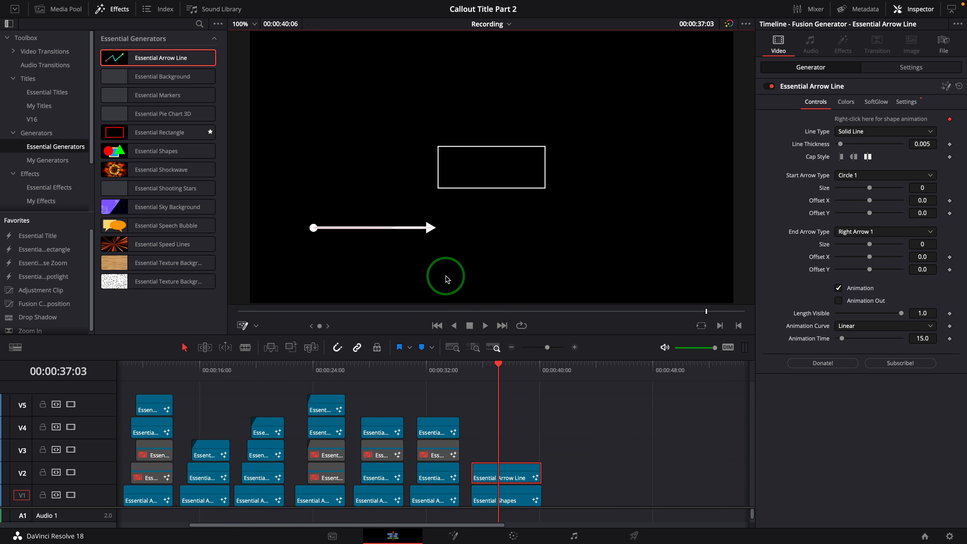
click(431, 282)
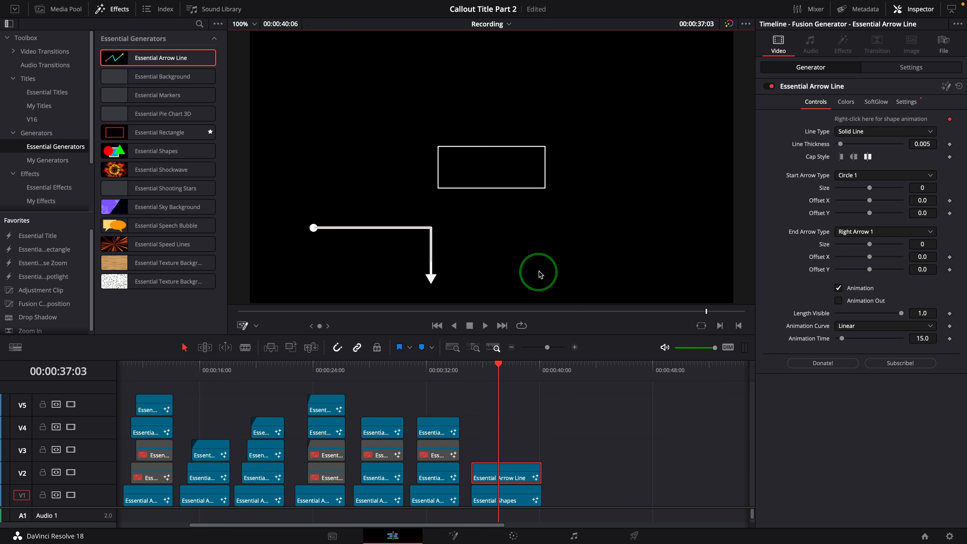
click(541, 275)
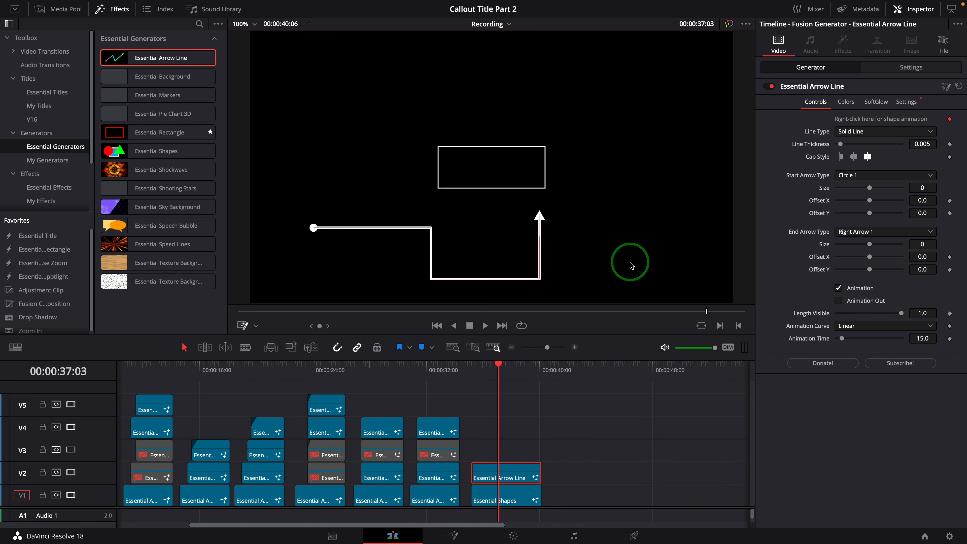
click(631, 265)
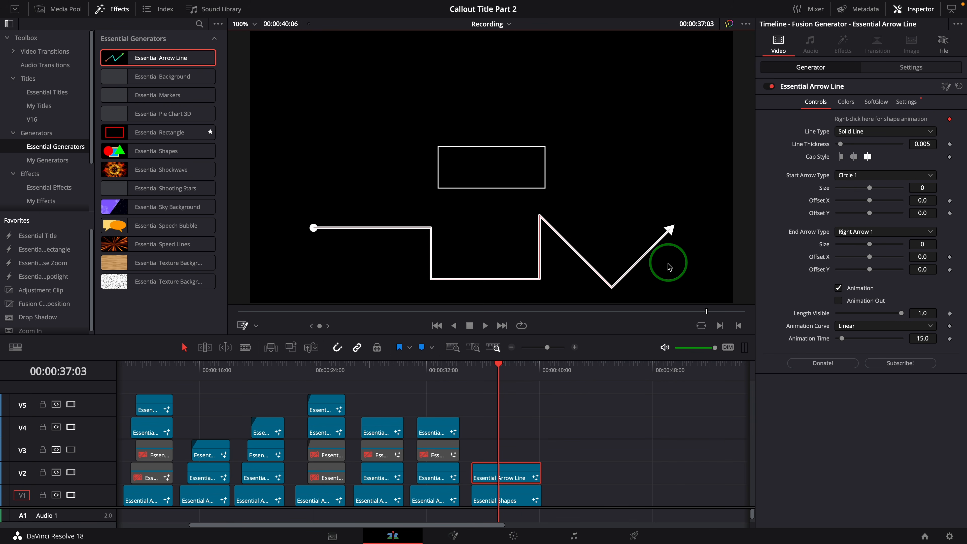
key(ctrl+z)
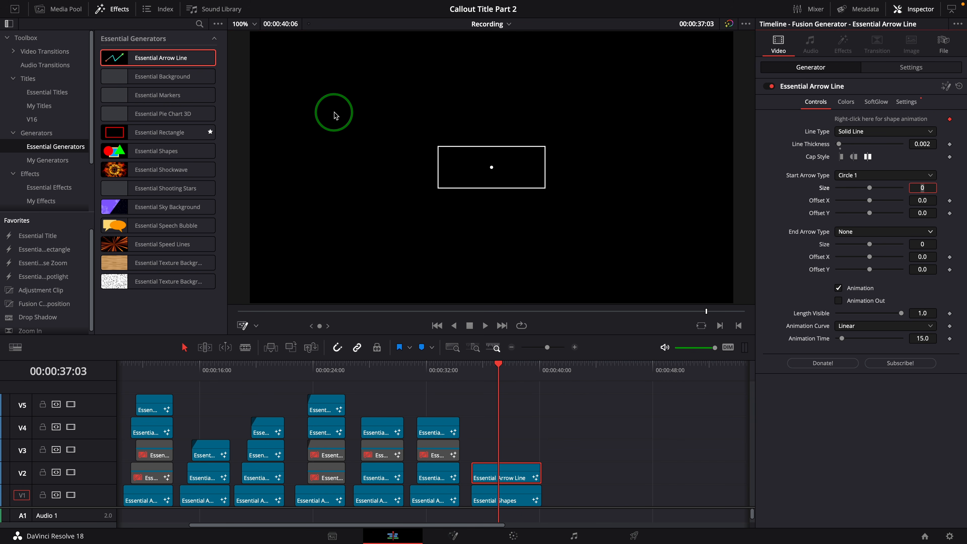
Draw the leader from the rectangle's upper left to its corner, and continue it just outside the left, bottom and right sides.
click(434, 146)
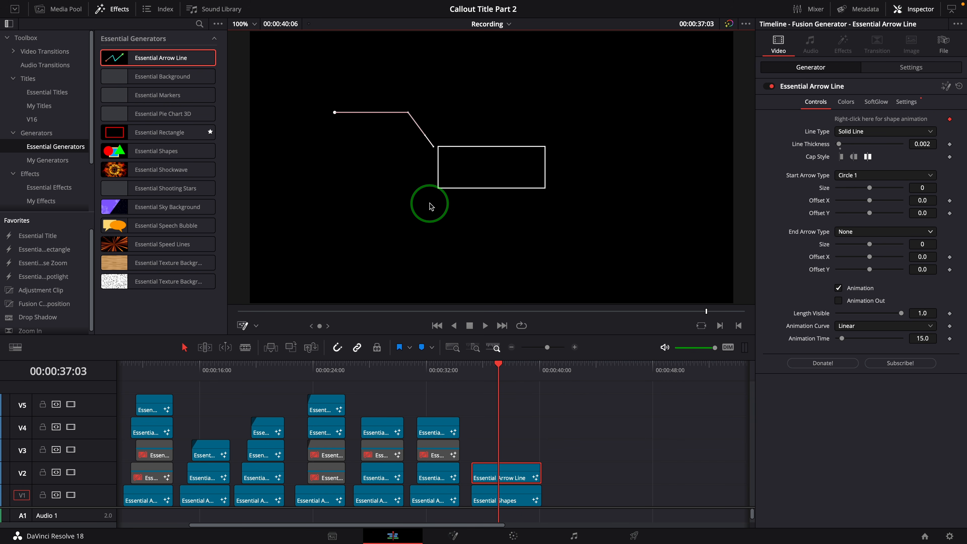
click(433, 194)
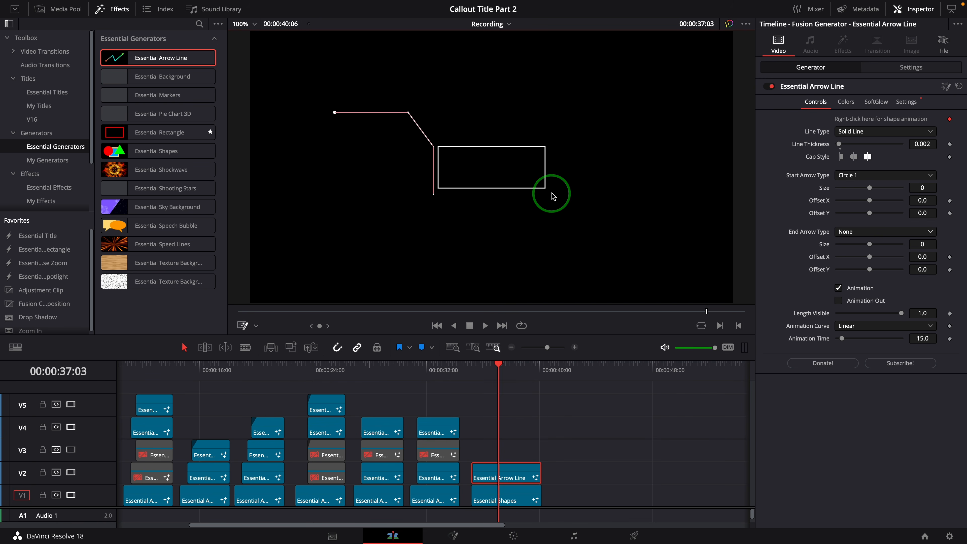
click(552, 194)
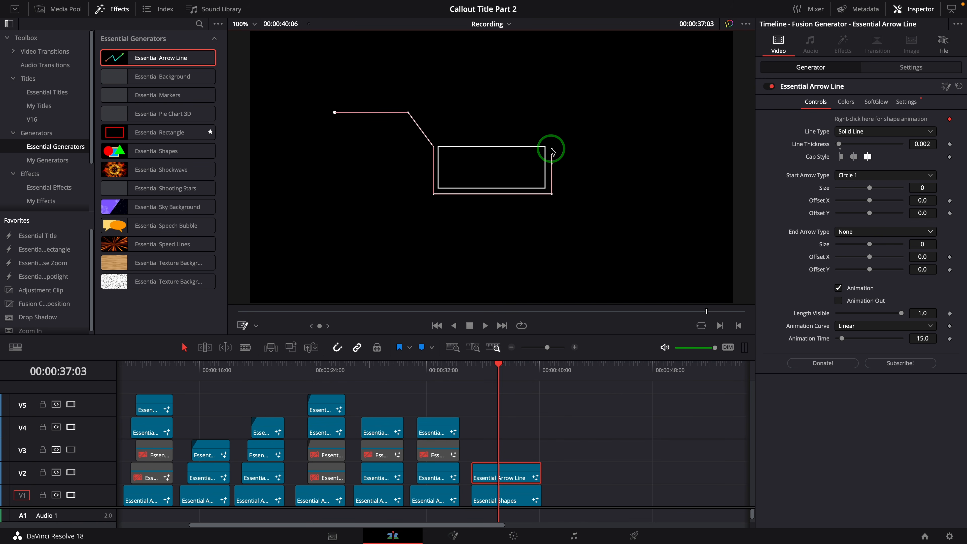
Play the ninth callout from its start to examine how the leader and rectangle animate.
click(472, 371)
key(space)
key(space)
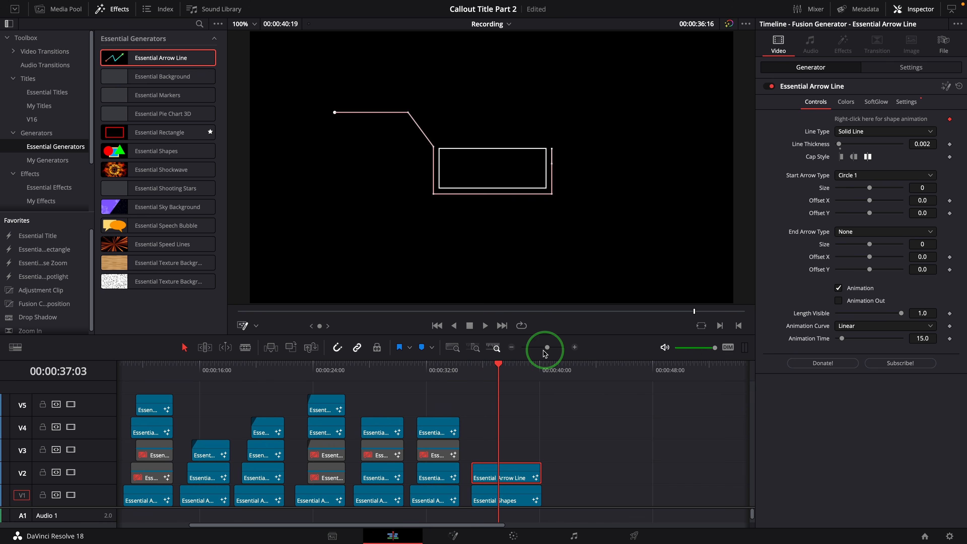
click(472, 370)
key(space)
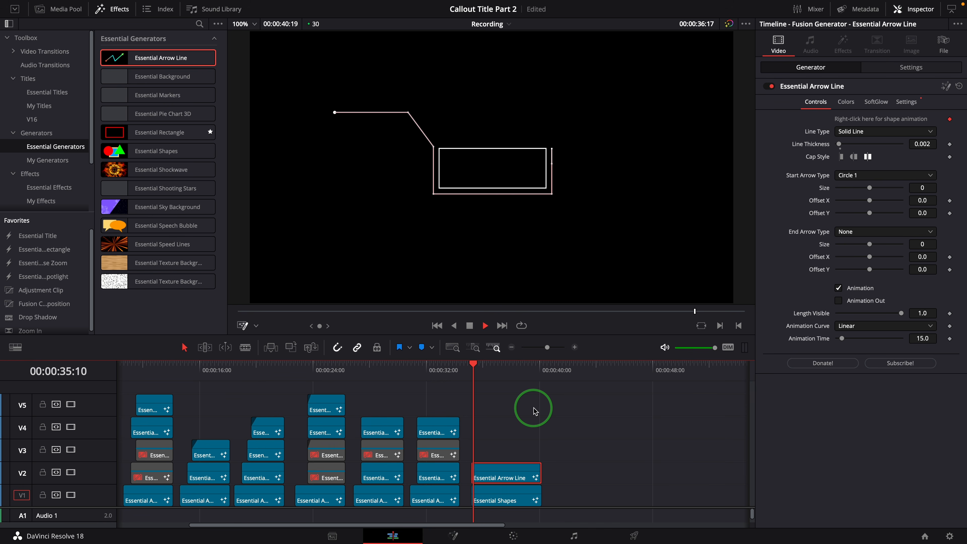
Play through the finished callouts from the start of the timeline, skipping ahead to each one up to the sixth.
key(Home)
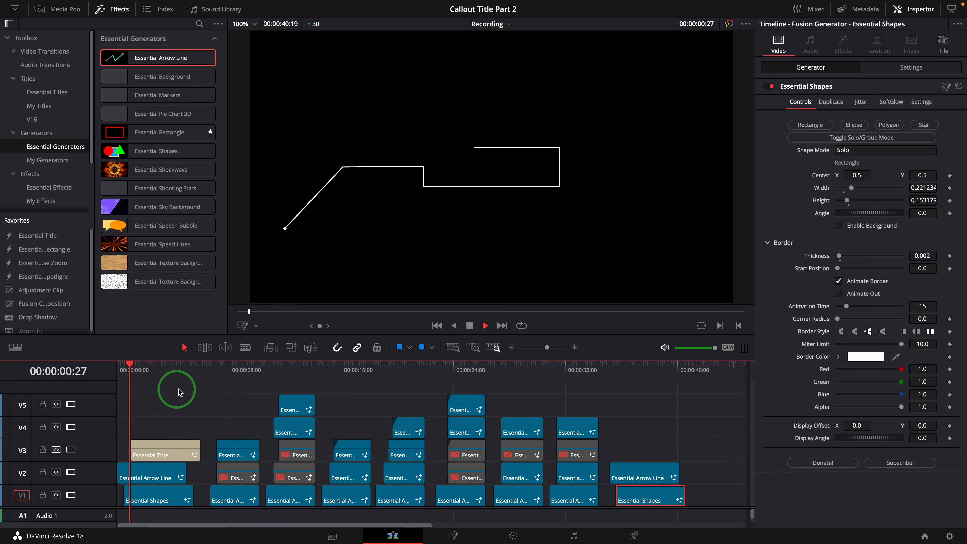
click(217, 365)
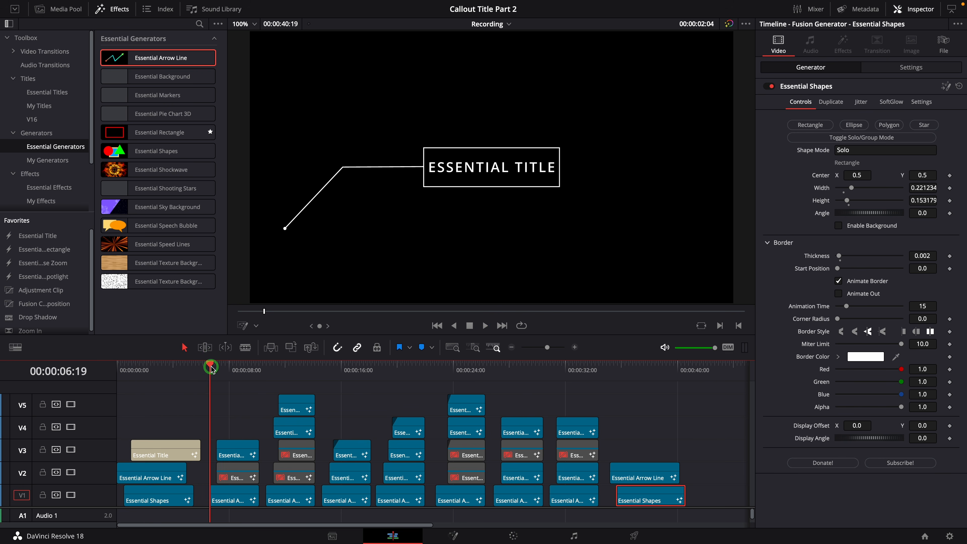
click(279, 366)
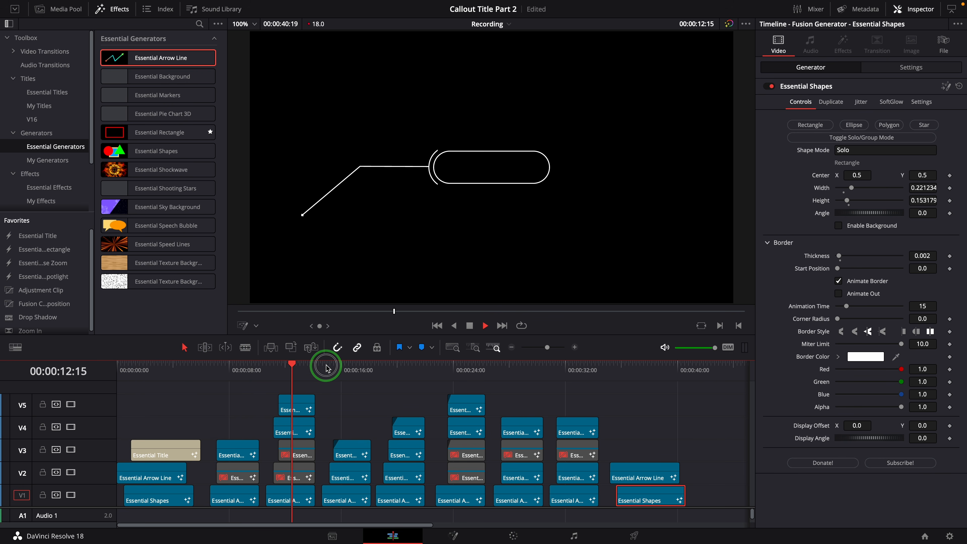
click(348, 365)
click(377, 365)
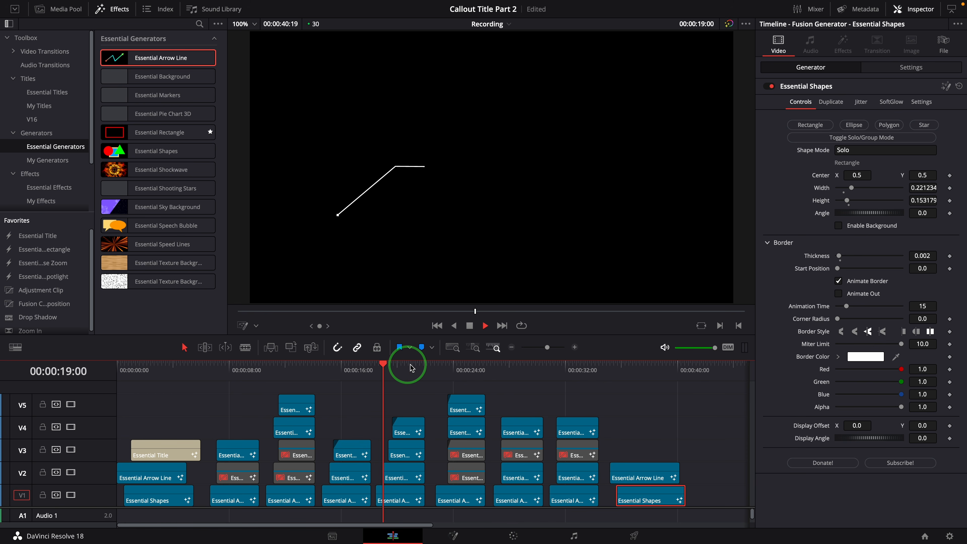
click(434, 366)
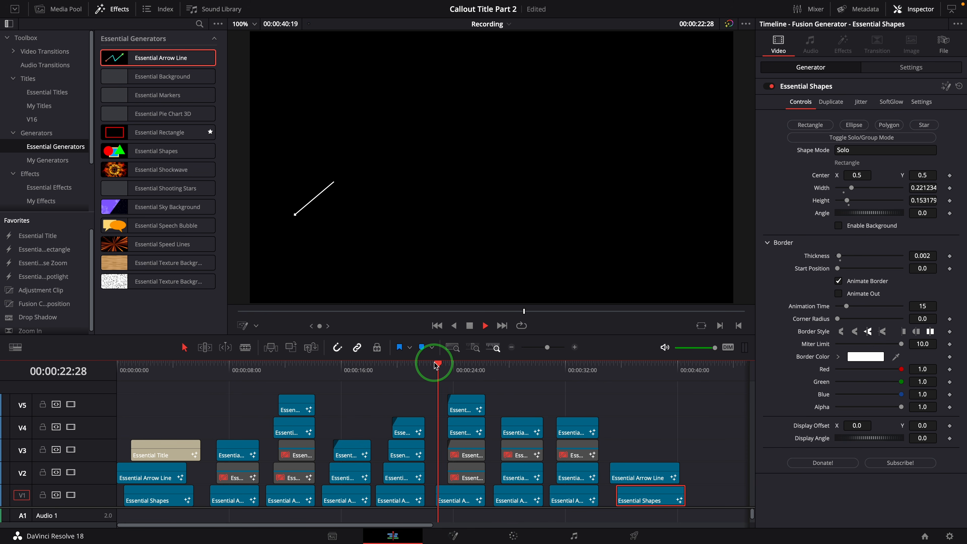